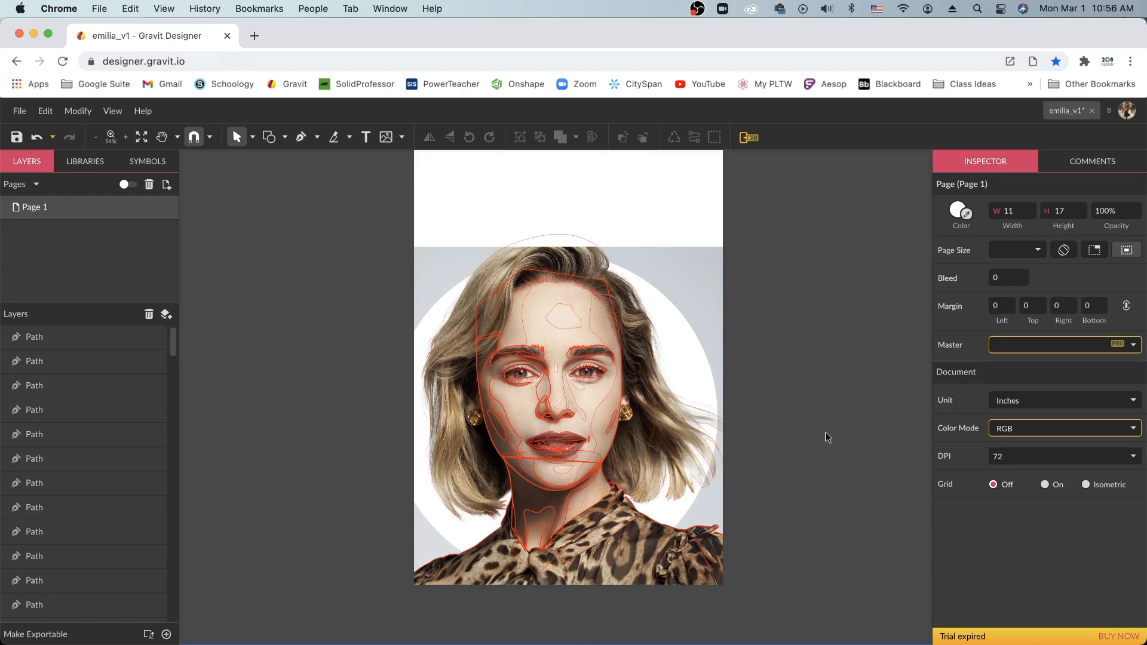
Examine the traced portrait and the locked emilia_clarke_vector reference image at the end of the layer list
{"action": "key", "text": "super+plus"}
{"action": "key", "text": "super+plus"}
{"action": "key", "text": "super+plus"}
{"action": "key", "text": "super+minus"}
{"action": "key", "text": "super+minus"}
{"action": "key", "text": "super+minus"}
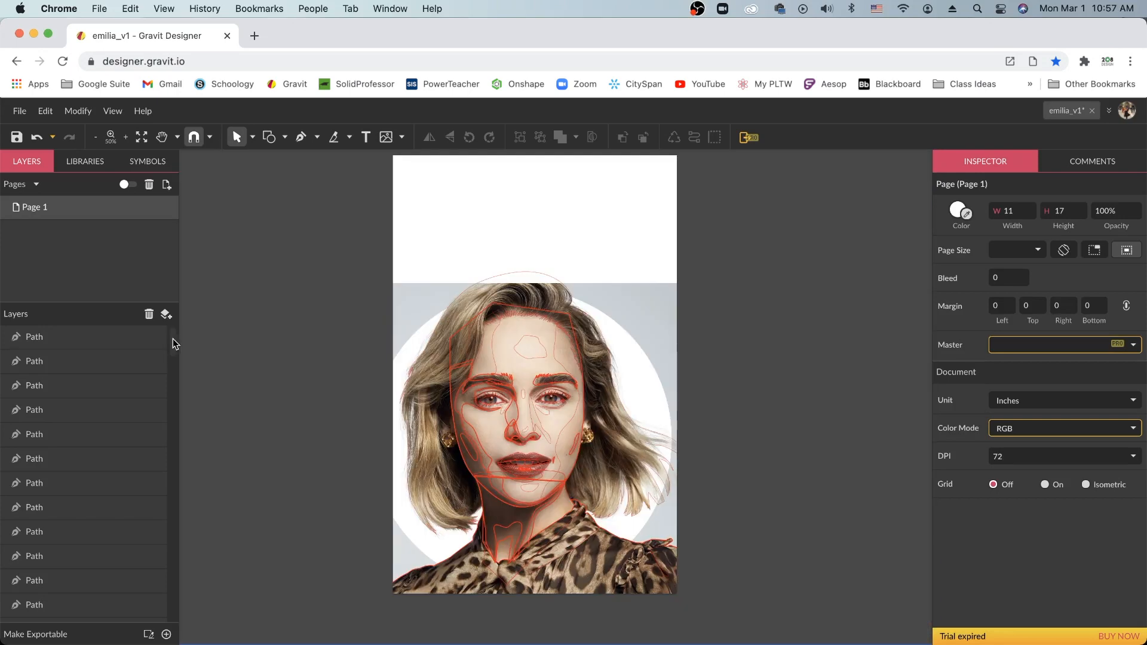
{"action": "left_click_drag", "start_coordinate": [173, 339], "coordinate": [172, 615]}
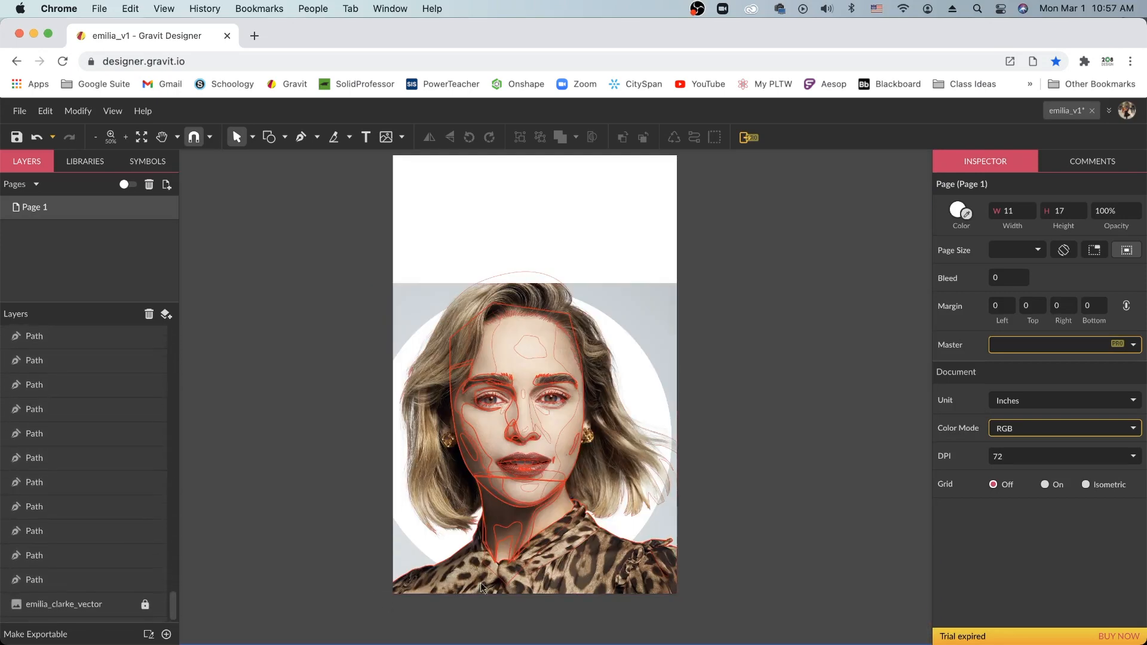
{"action": "left_click_drag", "start_coordinate": [397, 546], "coordinate": [230, 588]}
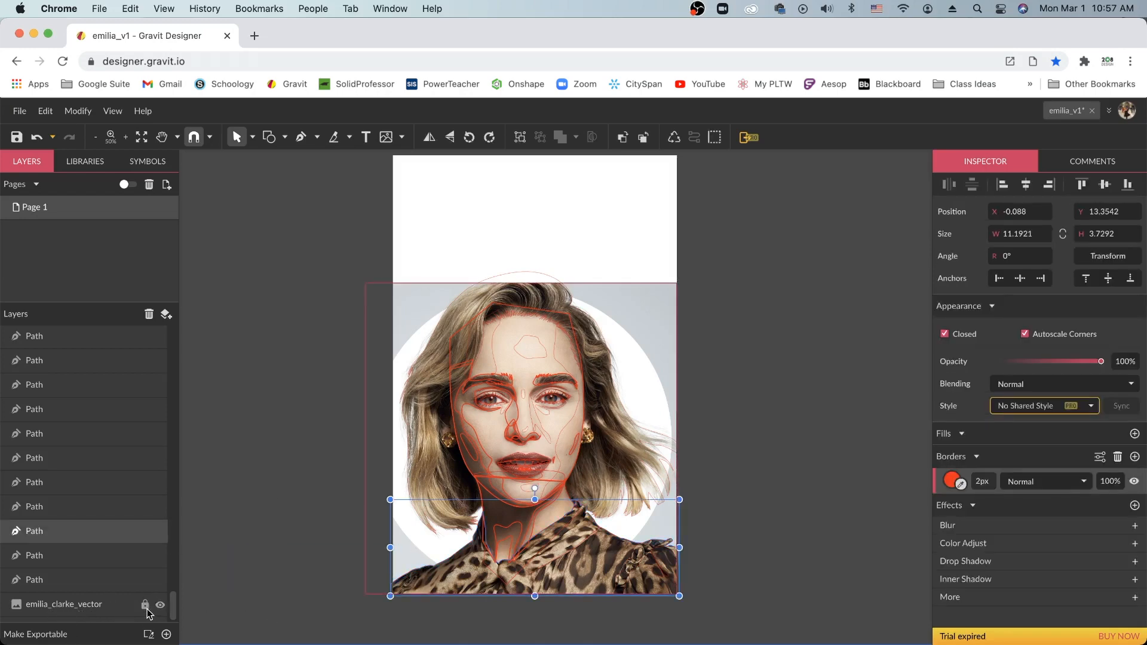
{"action": "left_click", "coordinate": [259, 487]}
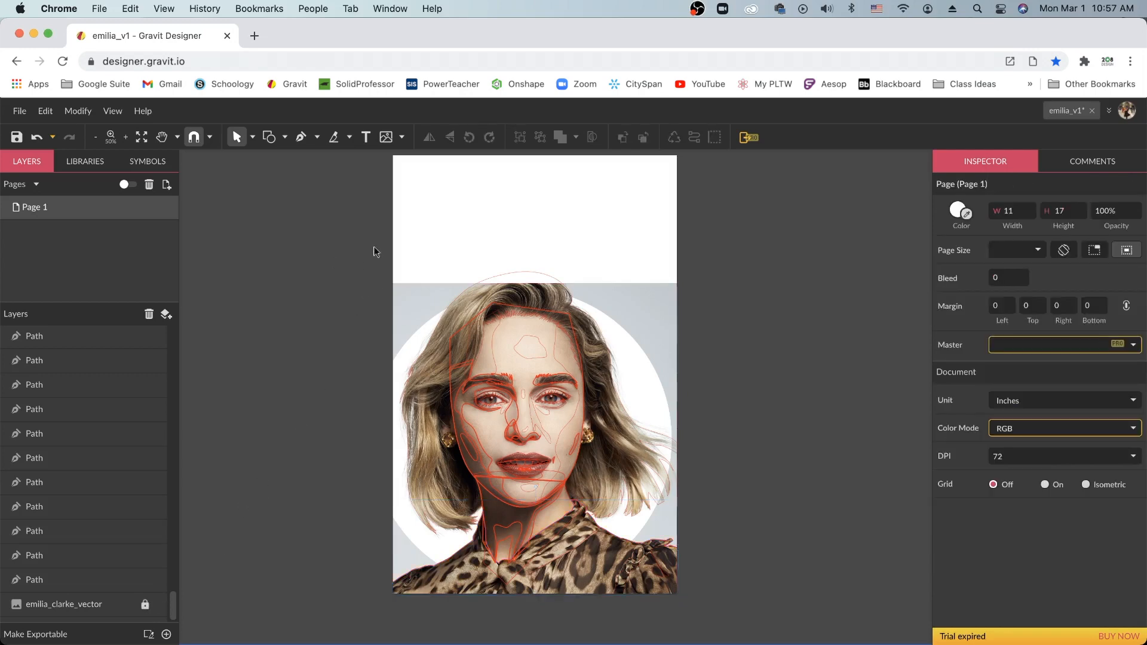
Select all traced paths over the portrait and set their border width to 0.5 px
{"action": "left_click_drag", "start_coordinate": [365, 242], "coordinate": [722, 617]}
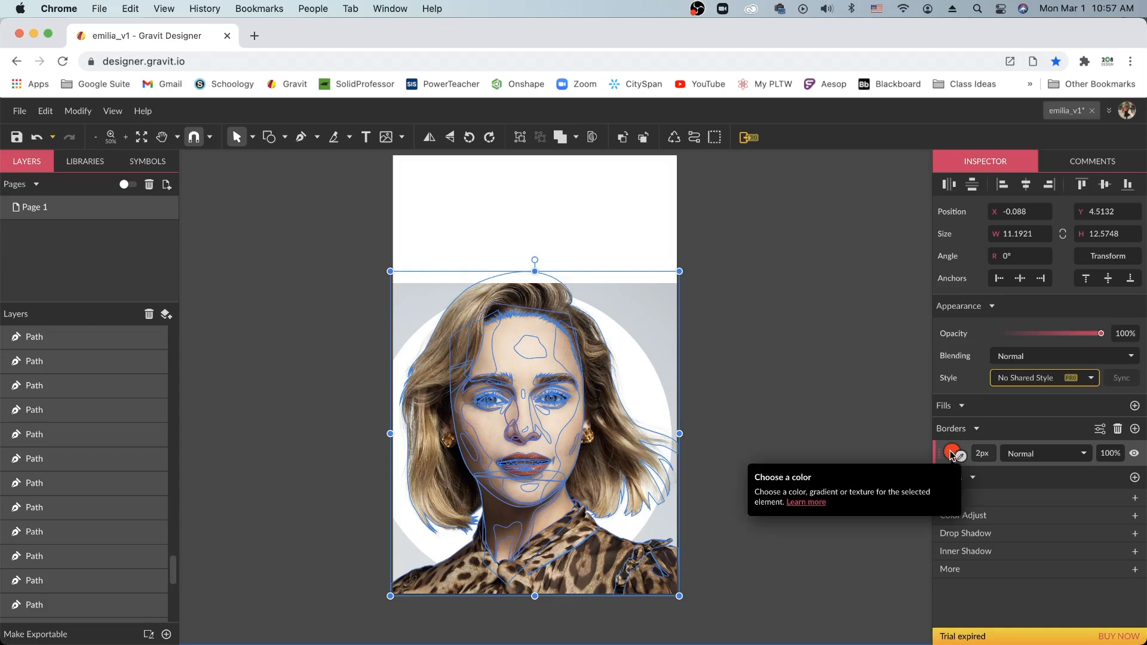
{"action": "left_click", "coordinate": [990, 454]}
{"action": "type", "text": "0.5"}
{"action": "key", "text": "Return"}
{"action": "left_click", "coordinate": [785, 507]}
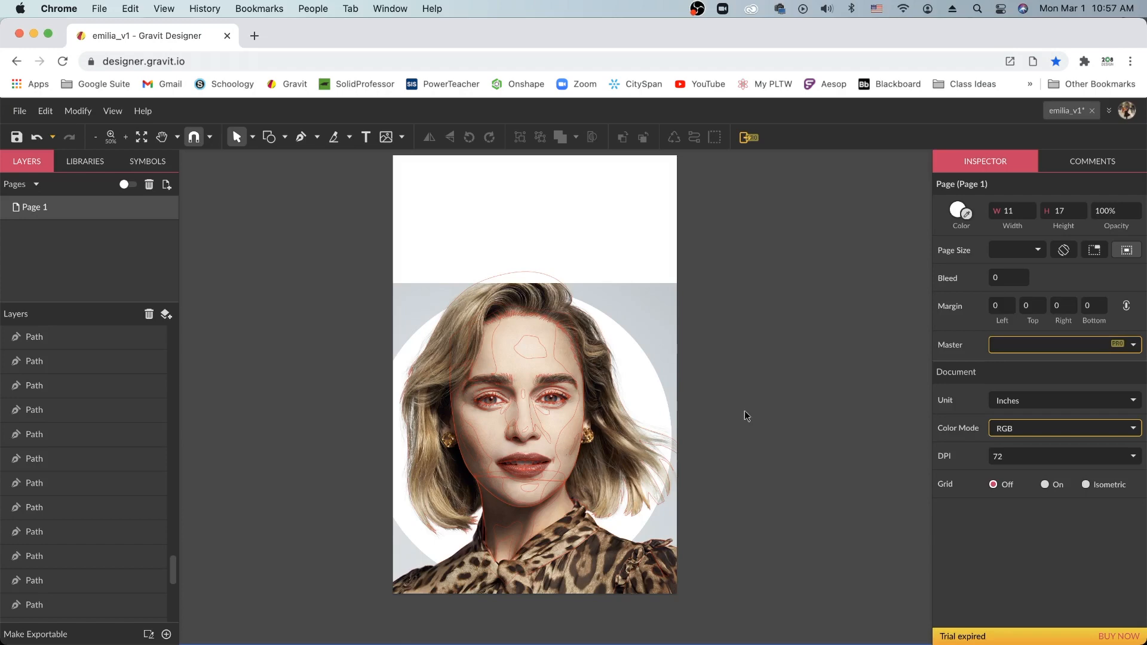
Fill the pupil ellipse with the near-black colour #100C1B sampled from the photo's pupil
{"action": "key", "text": "super+plus"}
{"action": "key", "text": "super+plus"}
{"action": "key", "text": "super+plus"}
{"action": "key", "text": "super+plus"}
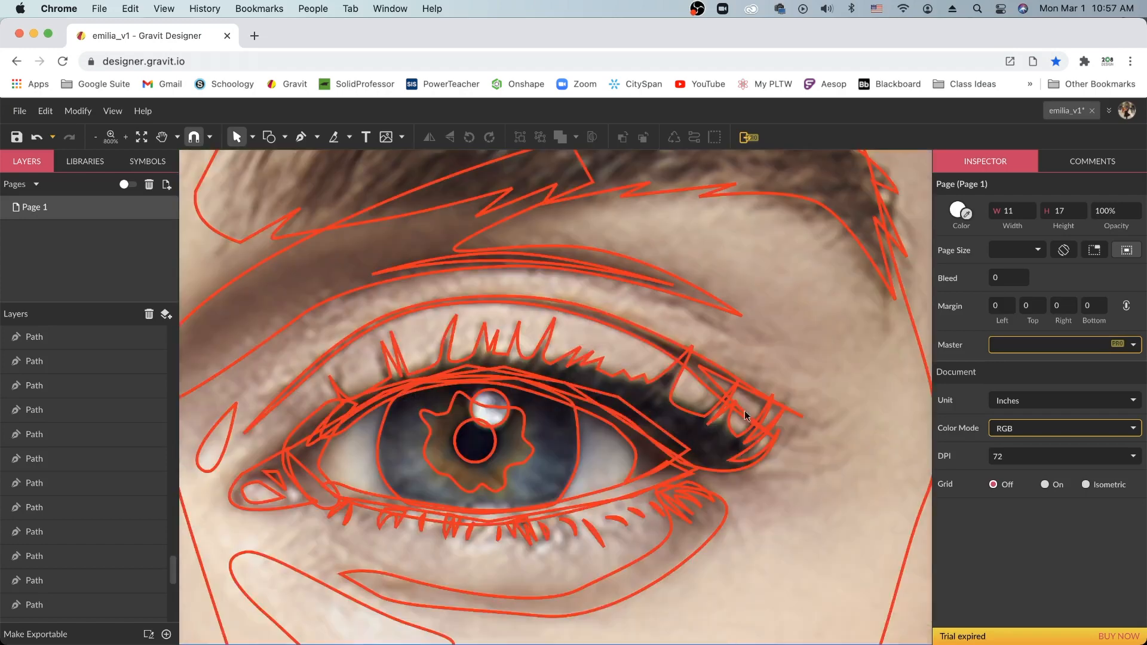
{"action": "left_click_drag", "start_coordinate": [748, 550], "coordinate": [819, 522]}
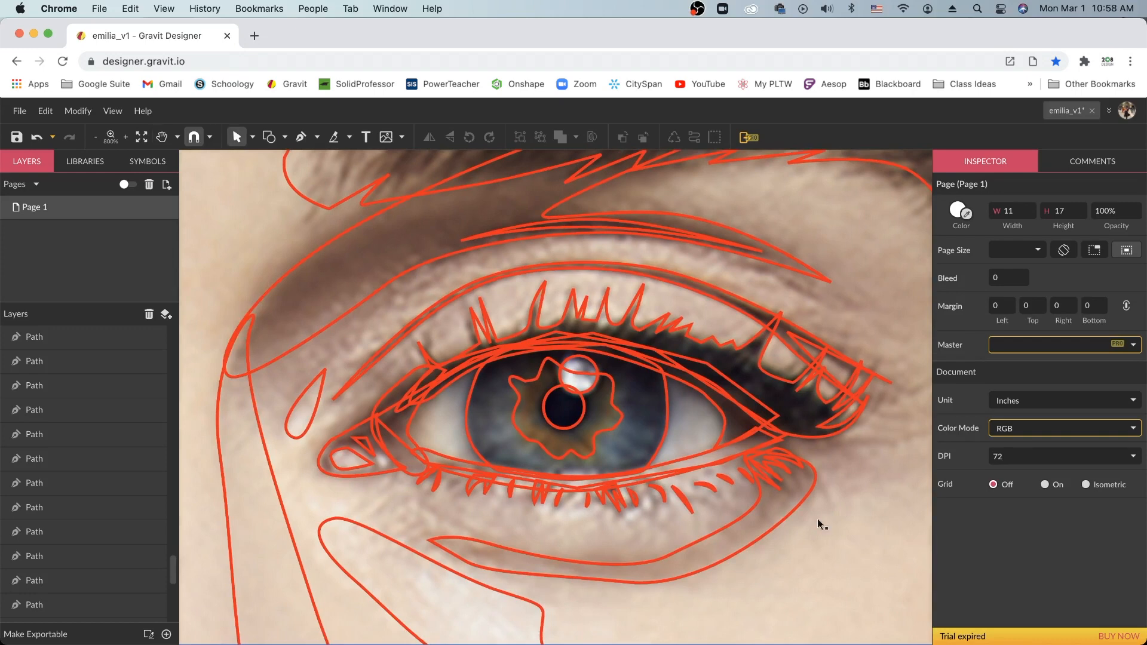
{"action": "left_click", "coordinate": [560, 428]}
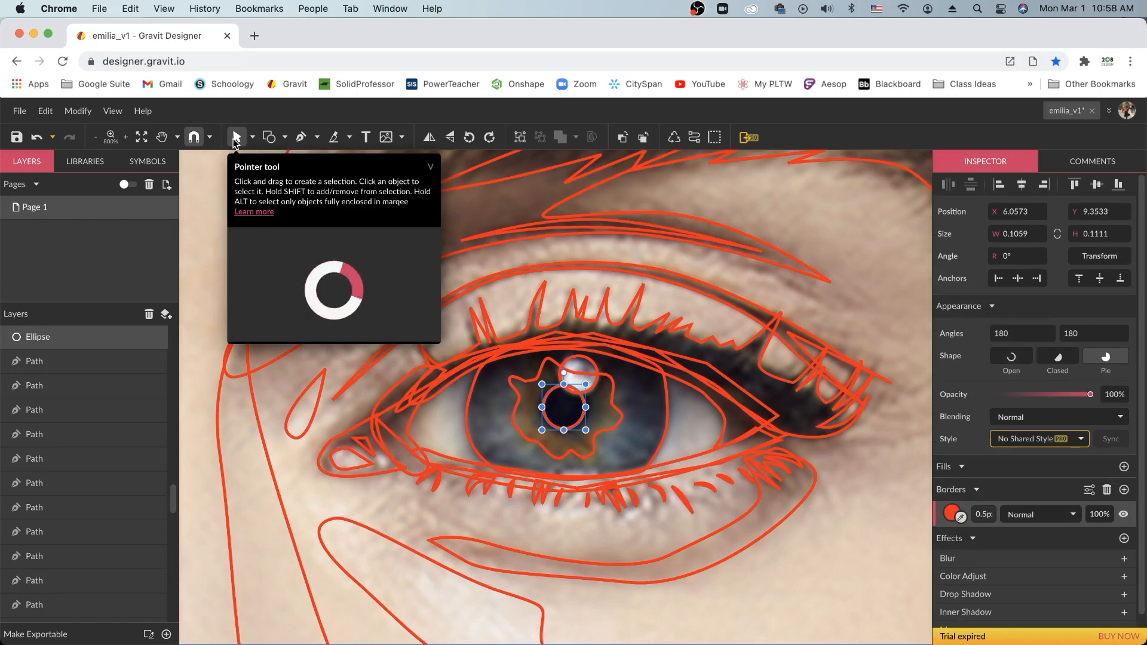
{"action": "left_click", "coordinate": [1124, 466]}
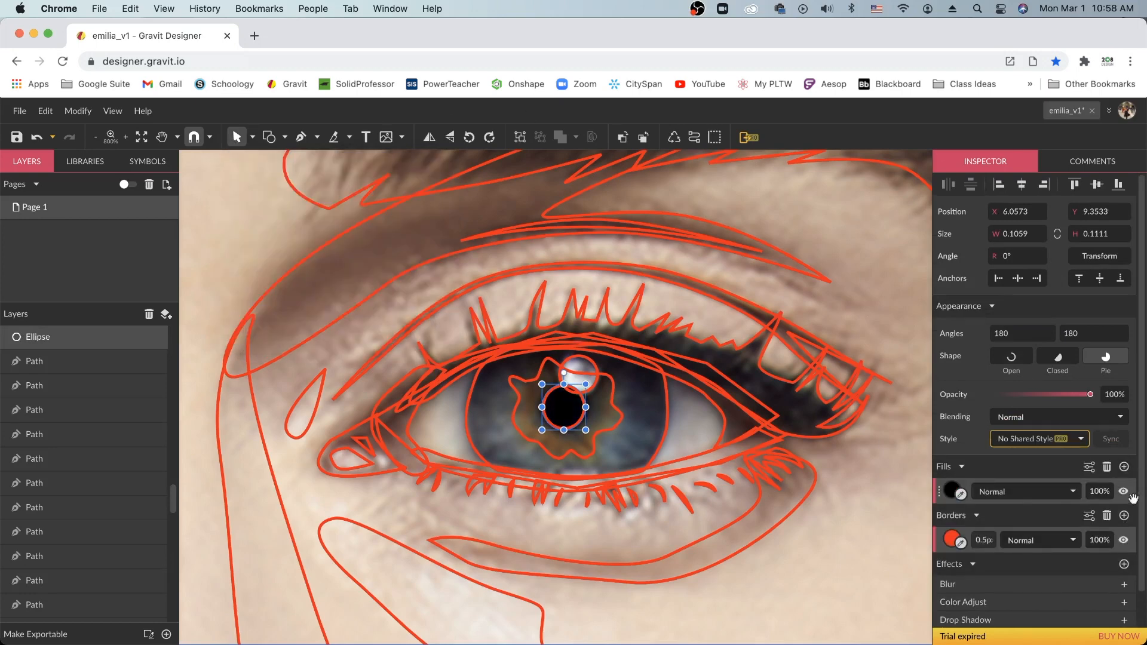
{"action": "left_click", "coordinate": [1124, 491]}
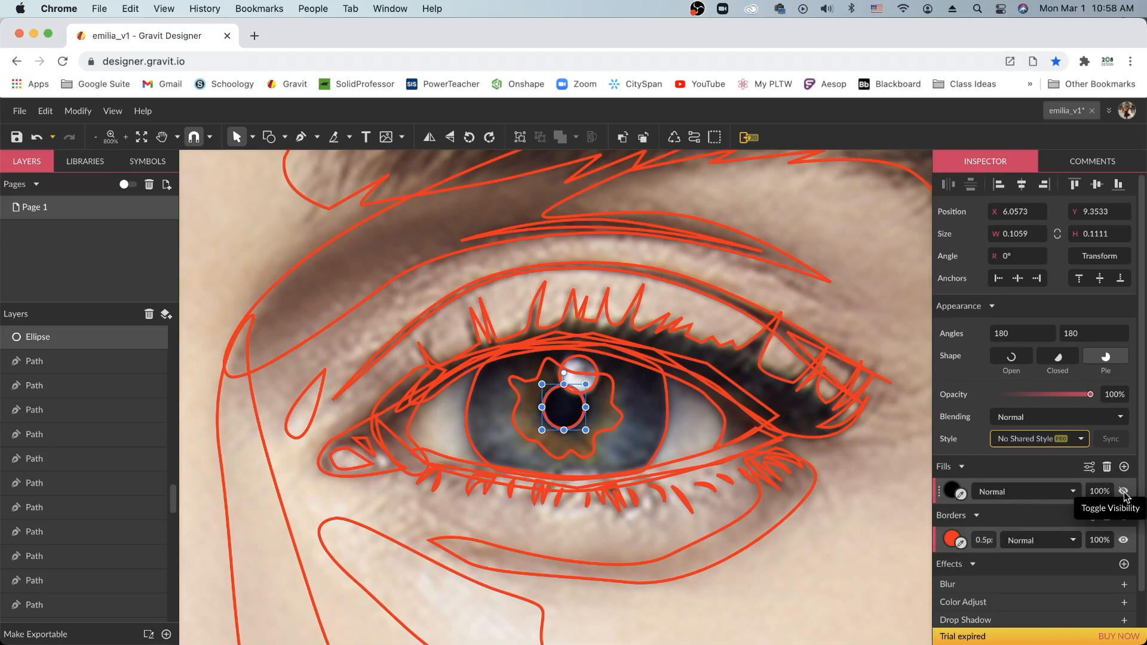
{"action": "left_click", "coordinate": [960, 494]}
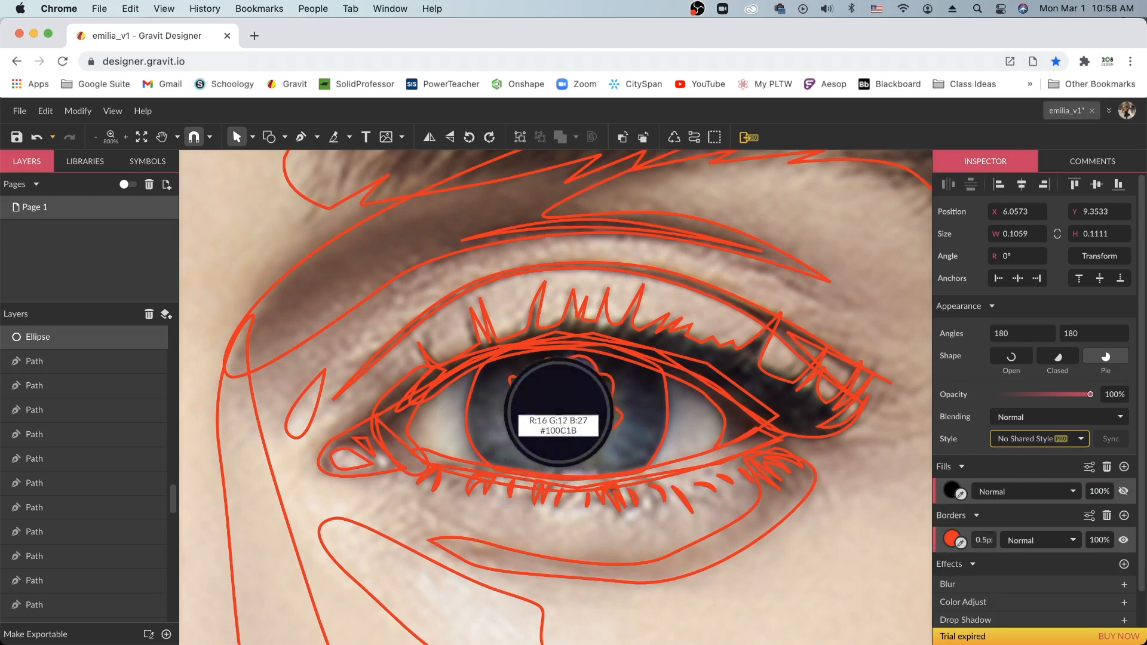
{"action": "left_click", "coordinate": [559, 411]}
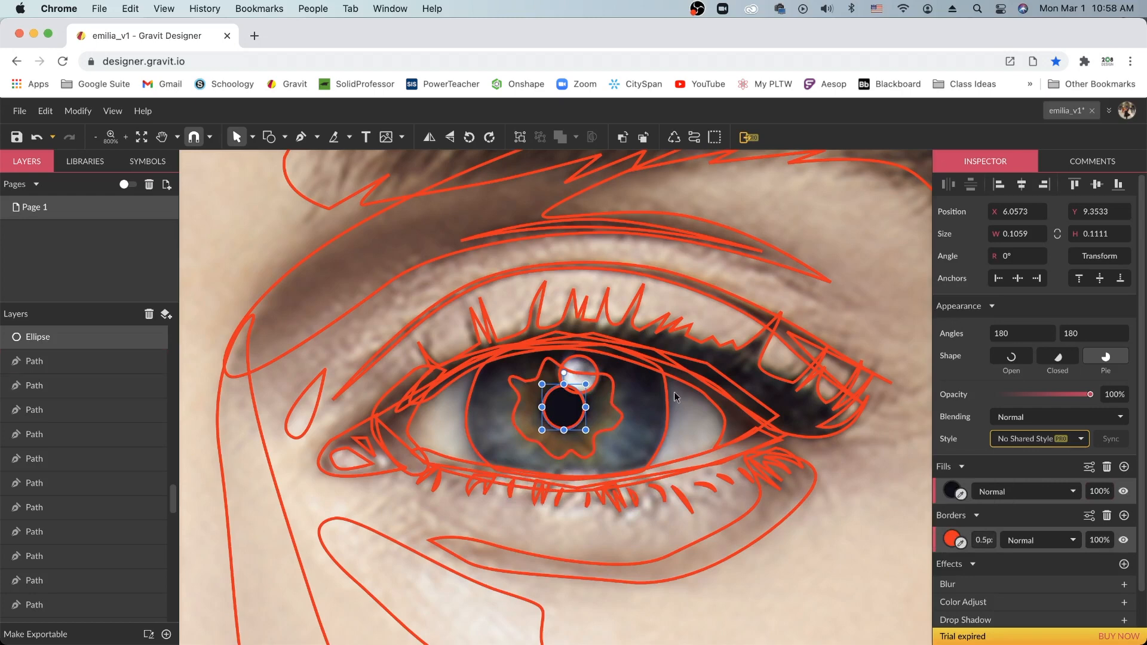
Fill the highlight ellipse above the pupil with an off-white colour sampled from the photo's light reflection
{"action": "left_click", "coordinate": [596, 368]}
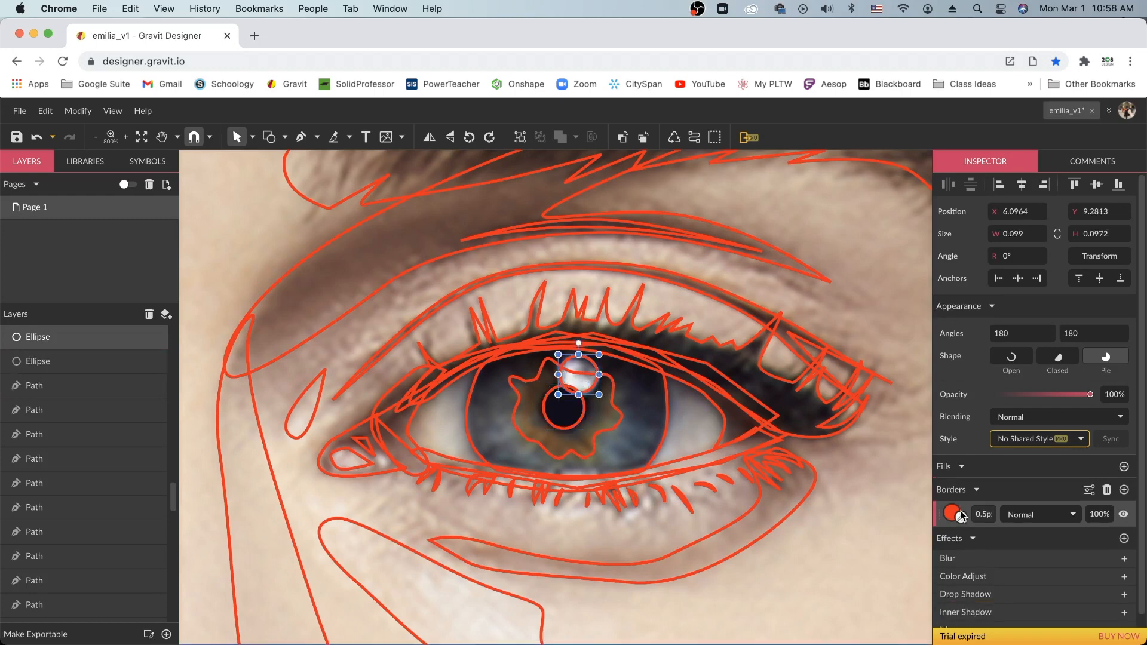
{"action": "left_click", "coordinate": [1123, 467]}
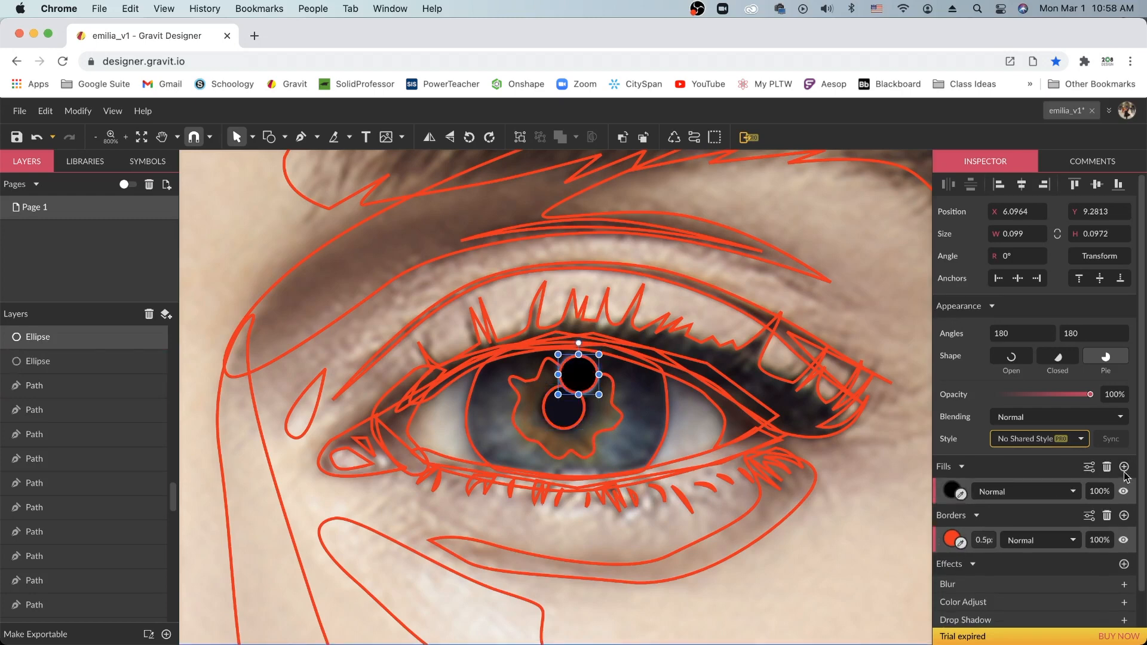
{"action": "left_click", "coordinate": [1123, 491]}
{"action": "left_click_drag", "start_coordinate": [961, 494], "coordinate": [570, 381]}
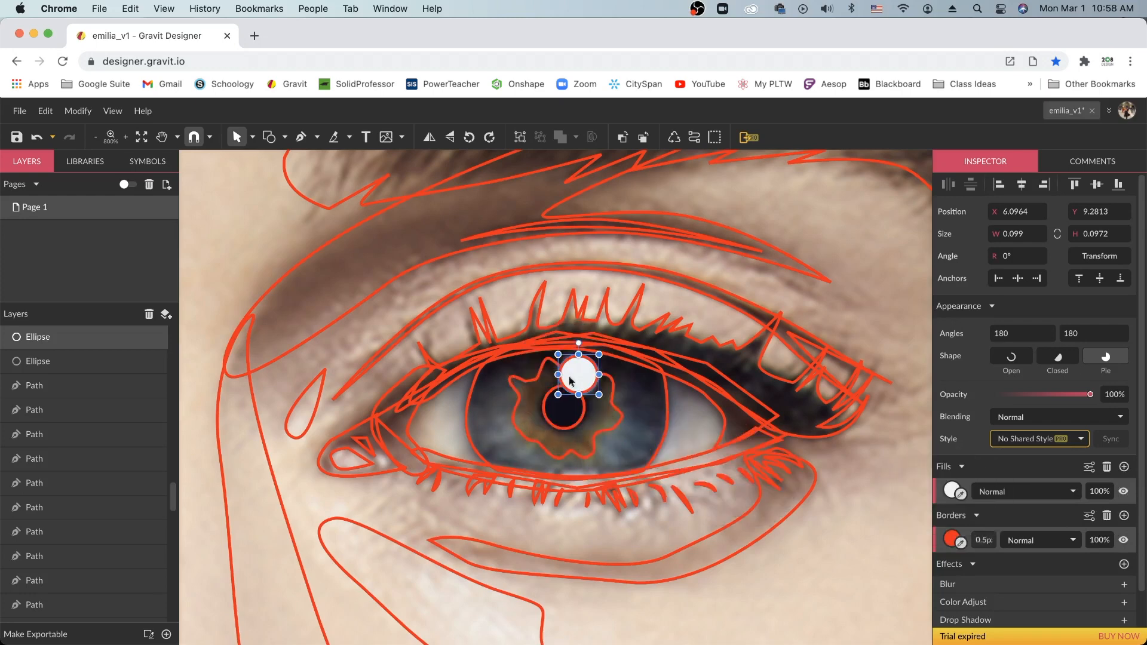
Fill the wavy shape around the pupil with a brown sampled from the inner iris in the photo
{"action": "left_click", "coordinate": [608, 429]}
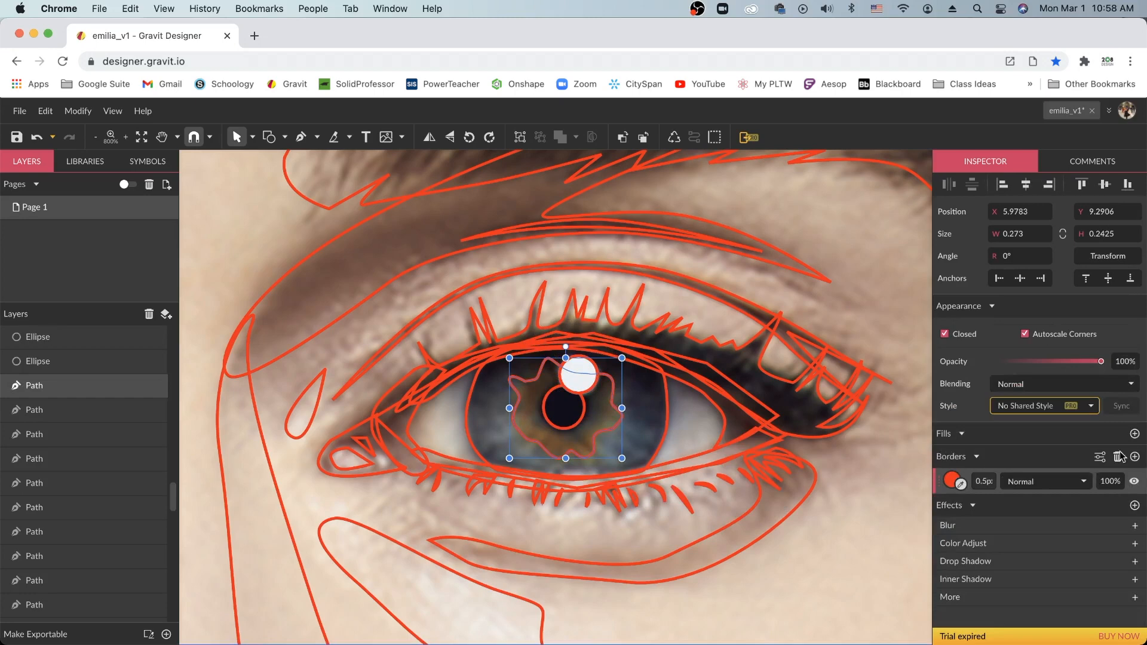
{"action": "left_click", "coordinate": [1135, 433]}
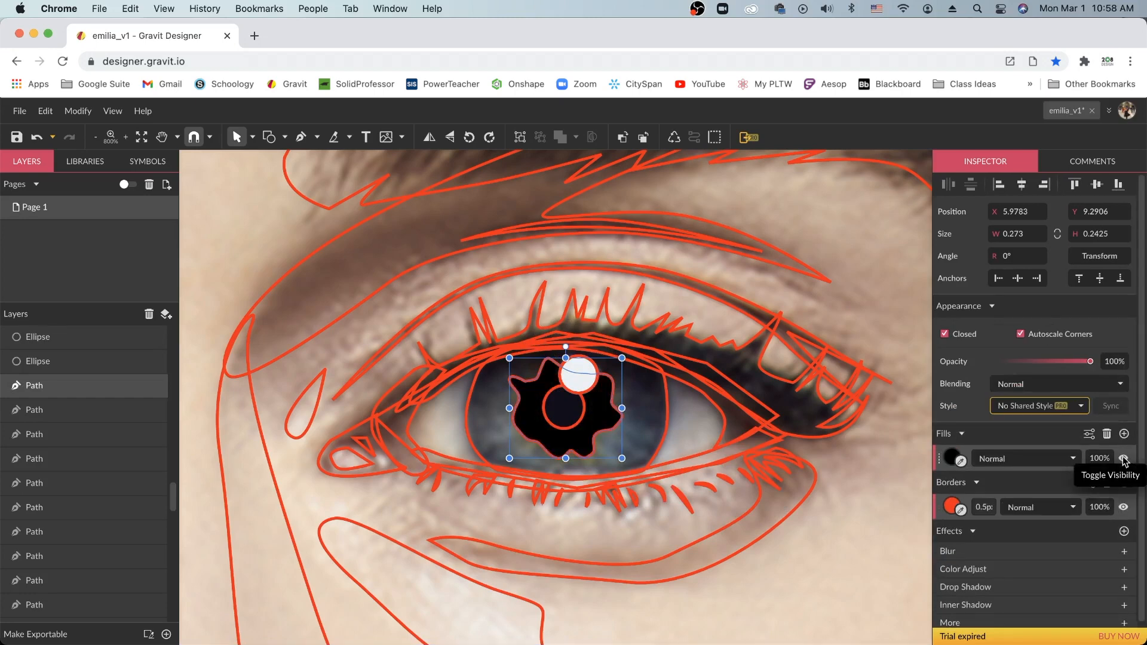
{"action": "left_click", "coordinate": [1124, 458]}
{"action": "left_click_drag", "start_coordinate": [960, 461], "coordinate": [609, 411]}
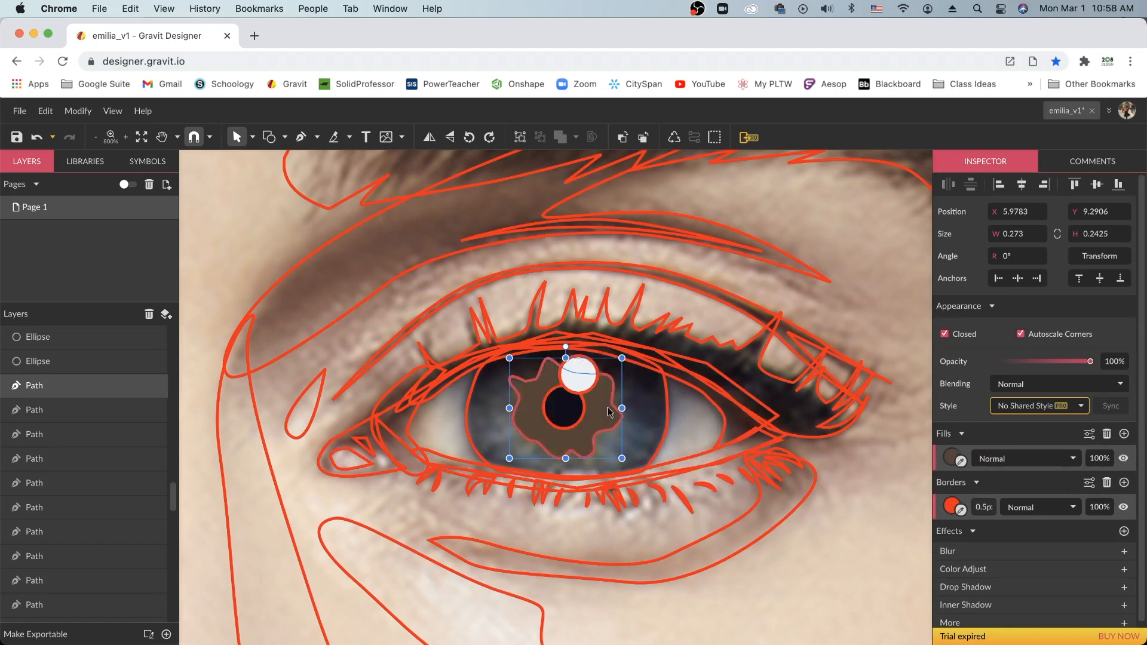
Fill the outer iris path with a dark blue-grey sampled from the iris in the photo
{"action": "left_click", "coordinate": [672, 444]}
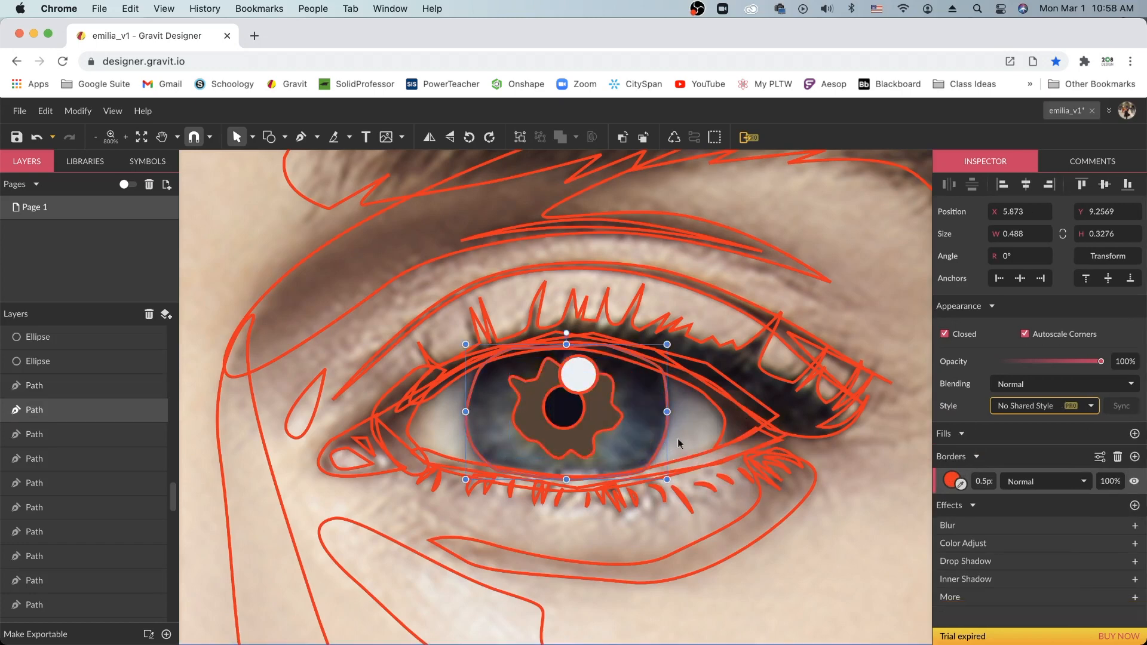
{"action": "left_click", "coordinate": [1134, 433]}
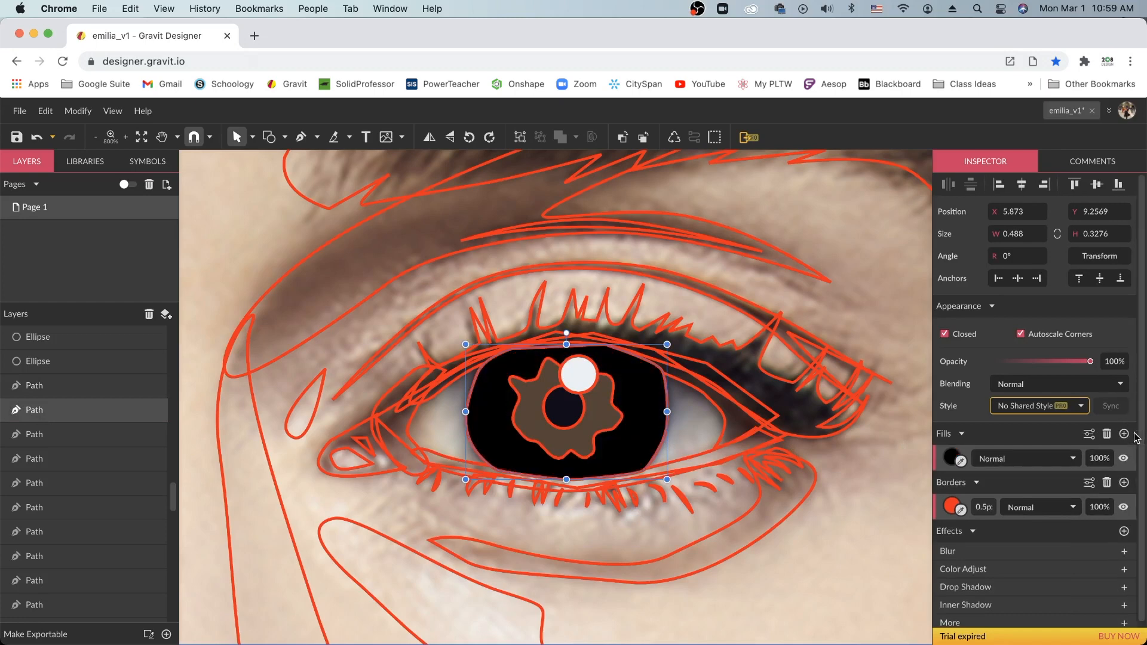
{"action": "left_click", "coordinate": [1123, 458]}
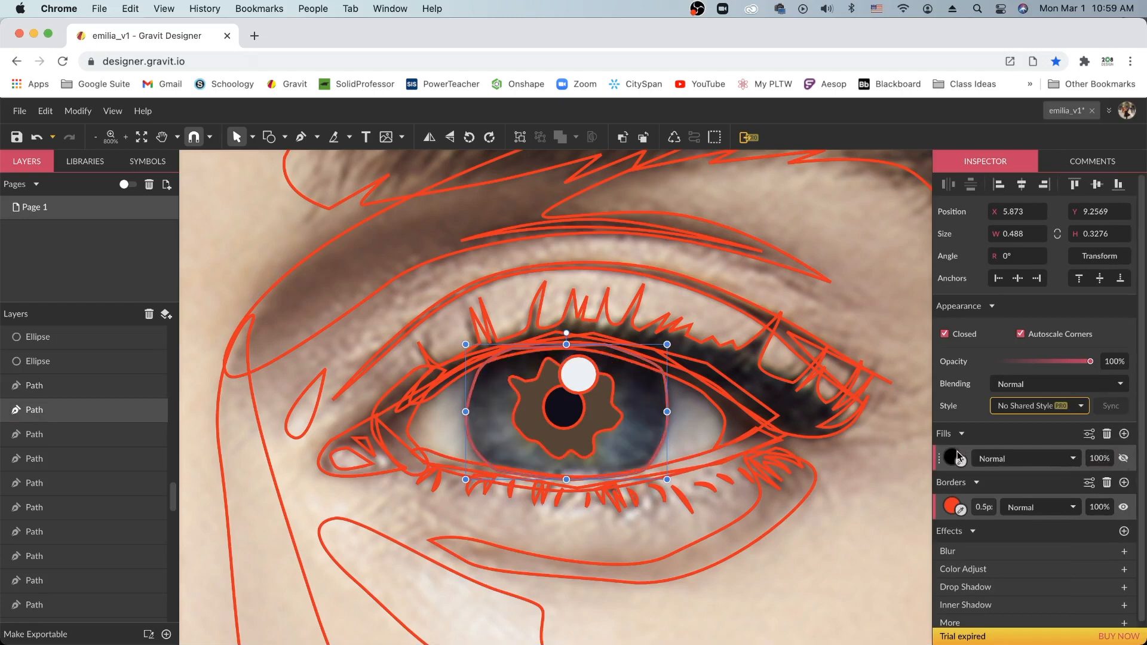
{"action": "left_click_drag", "start_coordinate": [961, 461], "coordinate": [634, 410]}
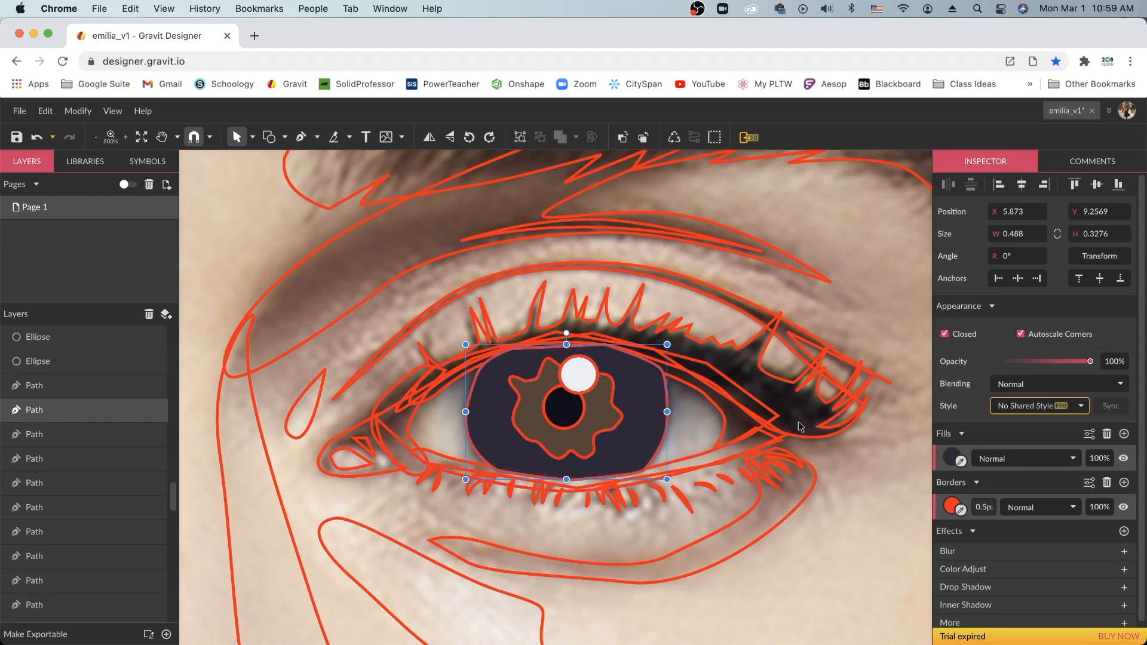
Fill the shadow shape along the upper edge of the eye with a dark brown sampled from the photo
{"action": "left_click", "coordinate": [716, 403]}
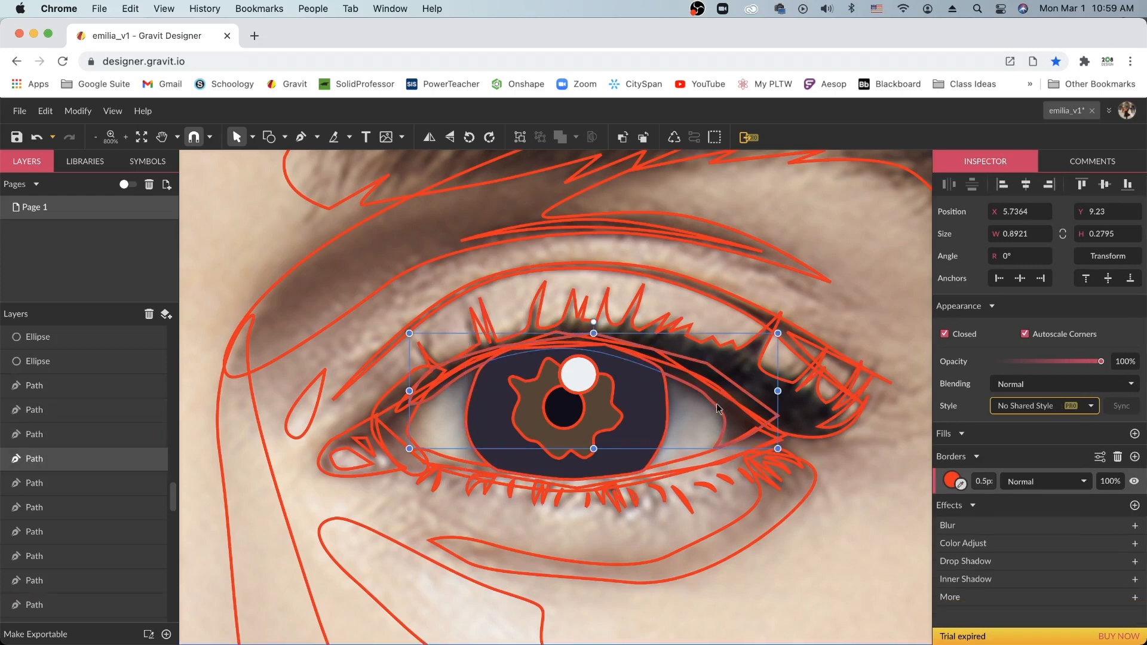
{"action": "left_click", "coordinate": [1134, 434]}
{"action": "left_click", "coordinate": [1124, 460]}
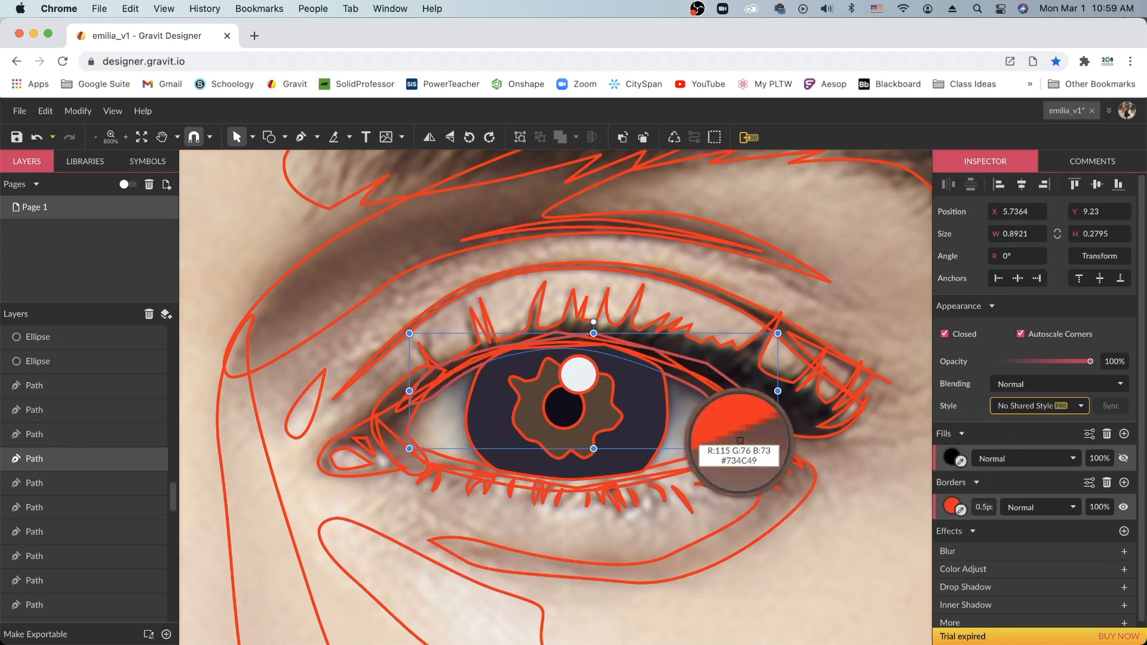
Fill the lower eyelid rim with a pinkish grey sampled from the photo
{"action": "left_click", "coordinate": [693, 468]}
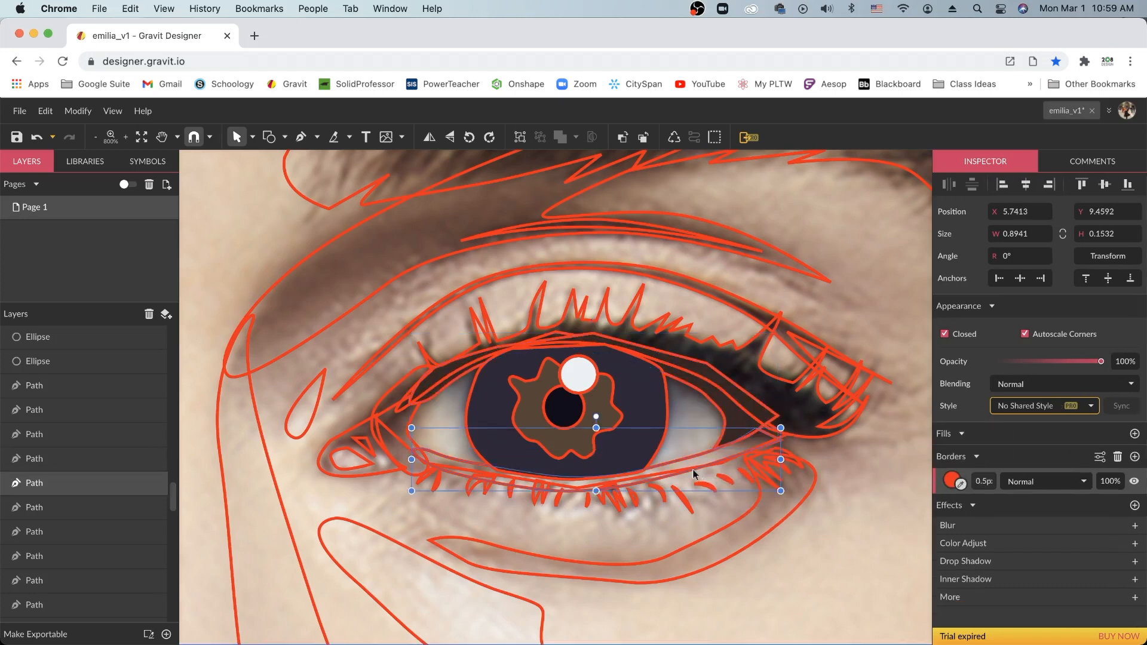
{"action": "left_click", "coordinate": [1134, 434]}
{"action": "left_click", "coordinate": [960, 461]}
{"action": "left_click", "coordinate": [728, 455]}
Fill the curved shape at the eye's inner corner with a reddish brown sampled from the photo
{"action": "left_click", "coordinate": [416, 411]}
{"action": "left_click", "coordinate": [1123, 434]}
{"action": "left_click", "coordinate": [1124, 458]}
{"action": "left_click", "coordinate": [960, 460]}
{"action": "left_click", "coordinate": [411, 449]}
Fill the small triangle in the tear duct with a dark red-brown sampled from the photo
{"action": "left_click", "coordinate": [367, 443]}
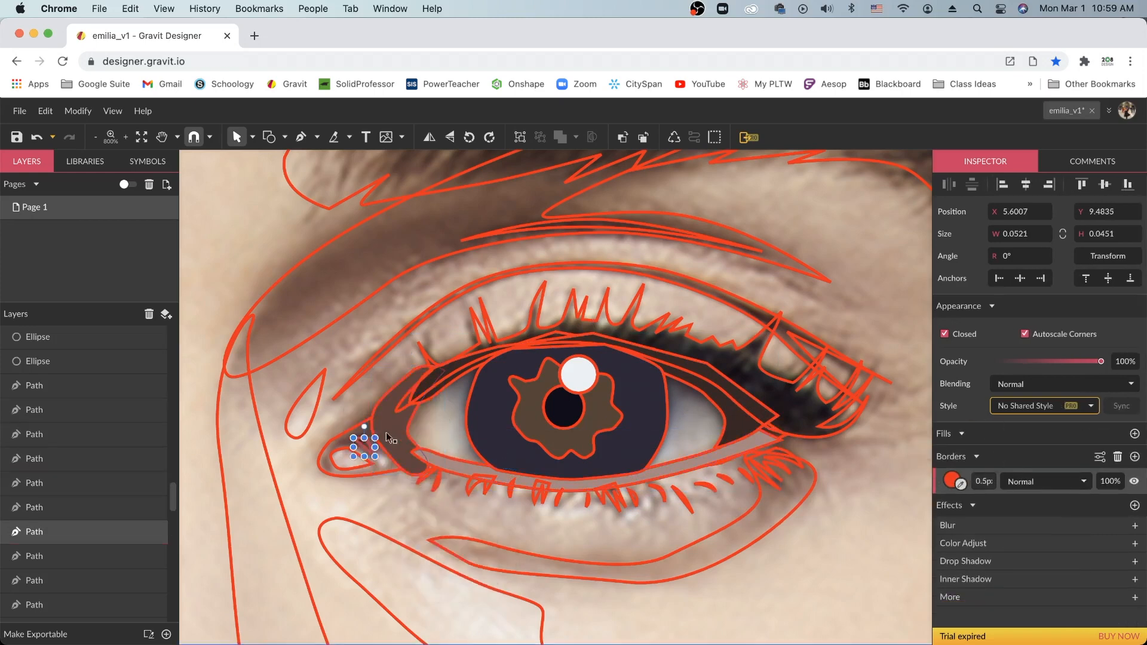
{"action": "left_click", "coordinate": [1134, 434]}
{"action": "left_click", "coordinate": [960, 461]}
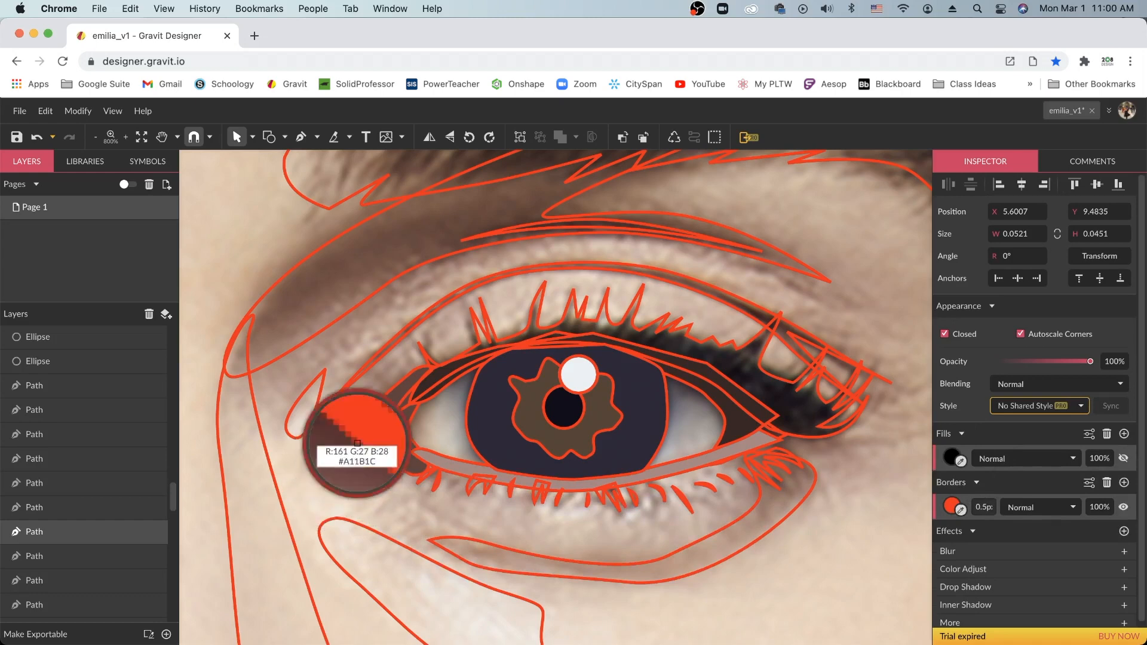
{"action": "left_click", "coordinate": [361, 441]}
Fill the small teardrop-shaped highlight inside the tear duct with a light tone sampled from the photo
{"action": "left_click", "coordinate": [357, 454]}
{"action": "left_click", "coordinate": [1134, 433]}
{"action": "left_click", "coordinate": [1123, 458]}
{"action": "left_click", "coordinate": [960, 460]}
{"action": "left_click", "coordinate": [344, 461]}
Fill the outer tear duct shape with a light pinkish grey sampled from the photo
{"action": "left_click", "coordinate": [383, 460]}
{"action": "left_click", "coordinate": [1124, 434]}
{"action": "left_click", "coordinate": [960, 461]}
{"action": "left_click", "coordinate": [370, 472]}
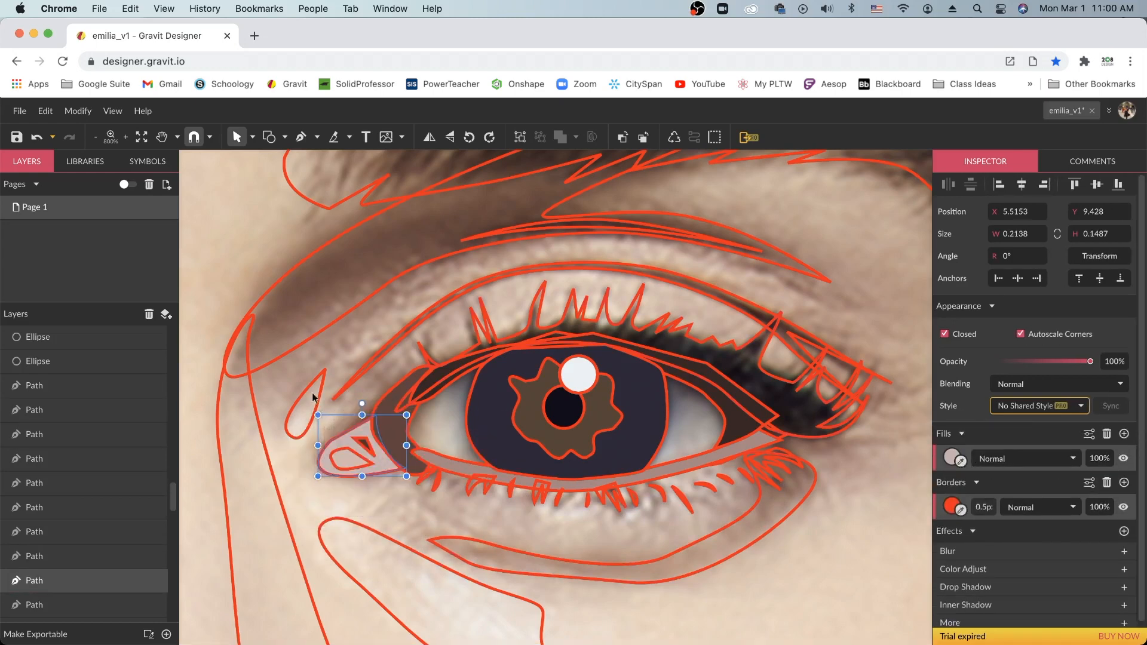
Hide the fill of the long lower eyelid rim shape to expose the eye white outline beneath it
{"action": "left_click", "coordinate": [440, 415]}
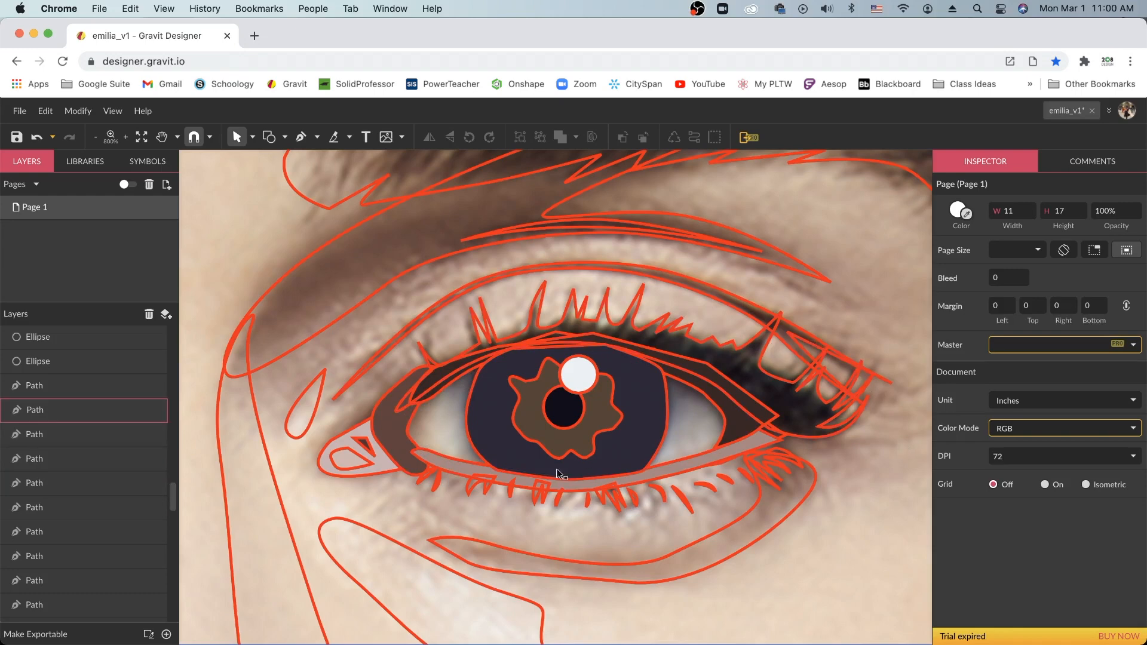
{"action": "key", "text": "super+plus"}
{"action": "scroll", "coordinate": [557, 474], "scroll_direction": "down", "scroll_amount": 2}
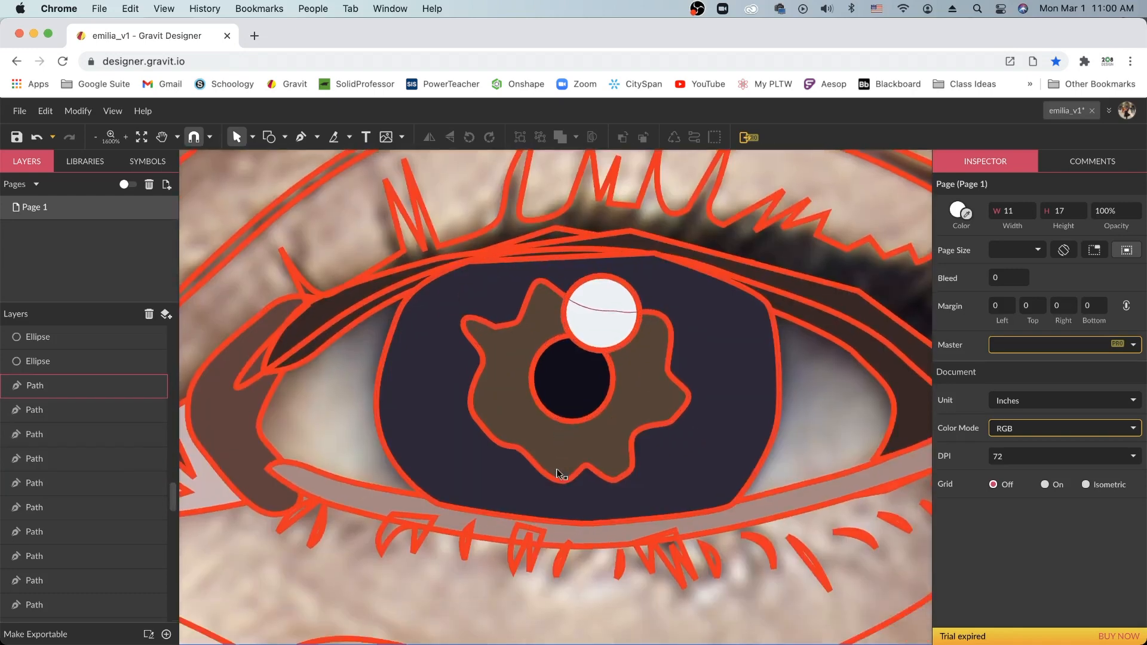
{"action": "left_click", "coordinate": [375, 490]}
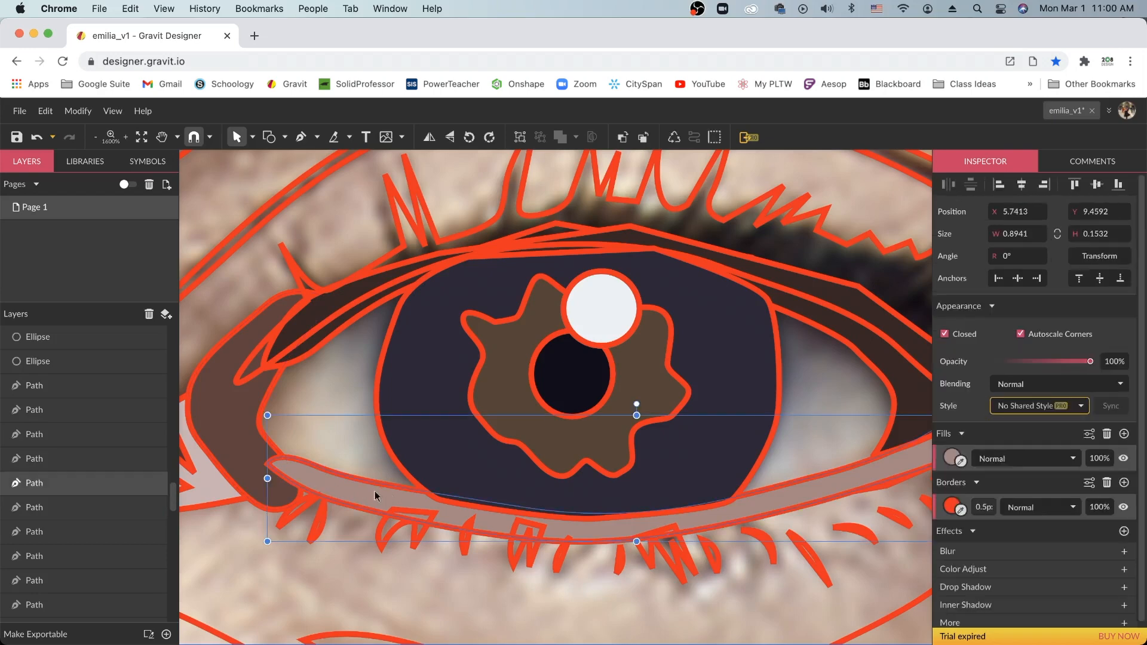
{"action": "left_click", "coordinate": [1124, 459]}
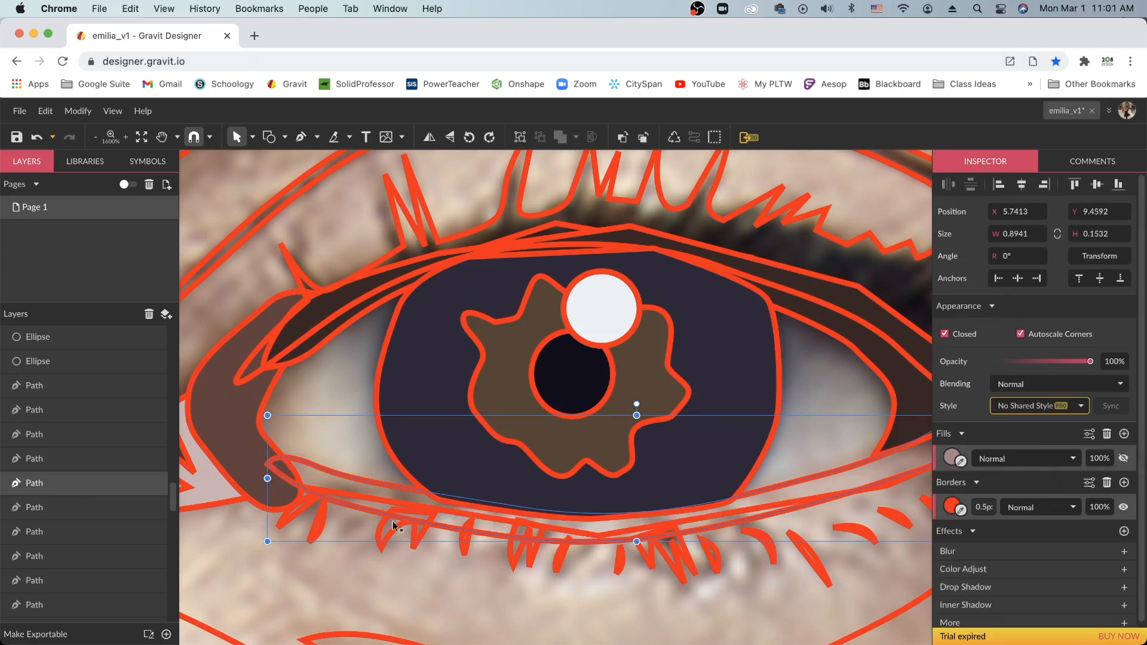
Fill the eye white shape with a warm grey sampled from the photo
{"action": "left_click", "coordinate": [362, 500]}
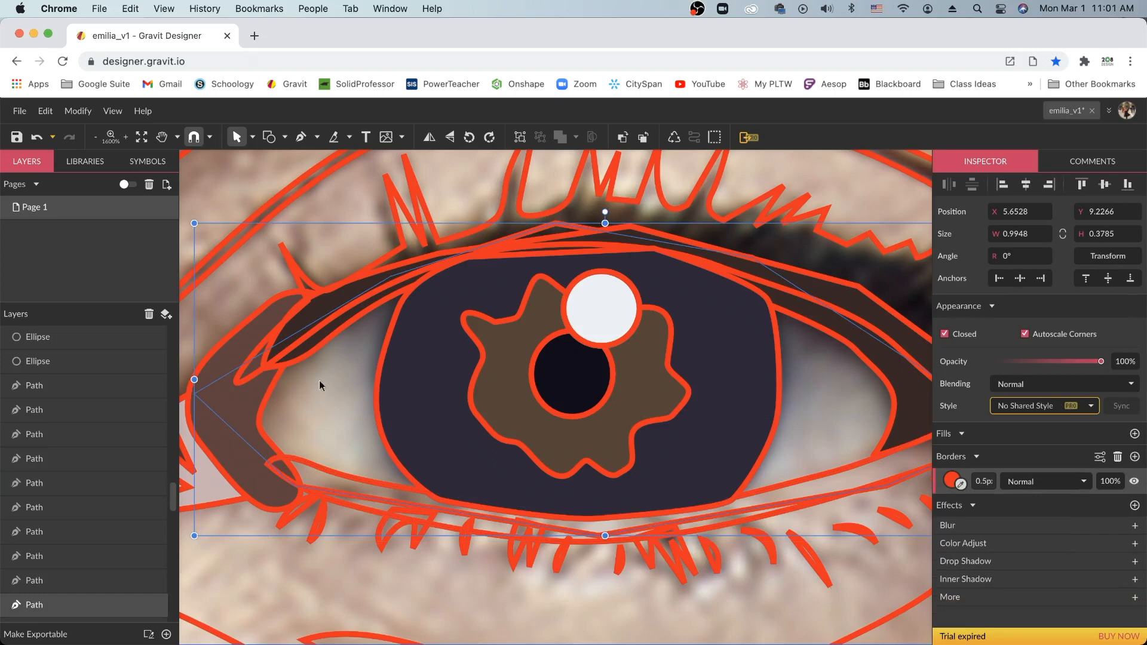
{"action": "left_click", "coordinate": [1135, 434]}
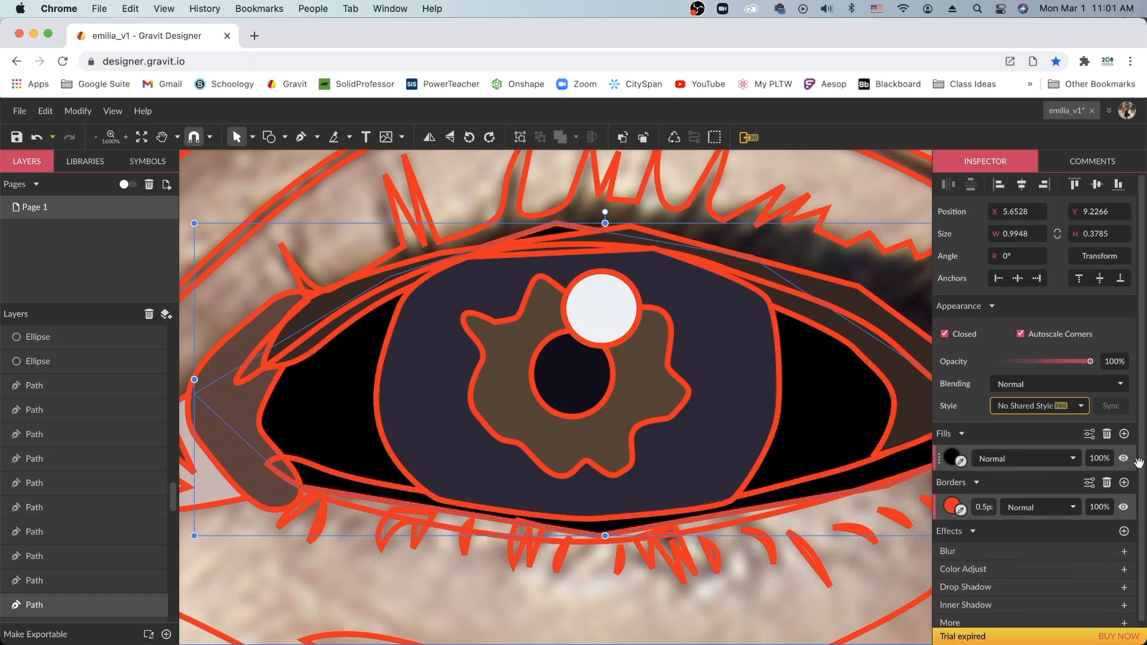
{"action": "left_click", "coordinate": [1124, 458]}
{"action": "left_click", "coordinate": [961, 461]}
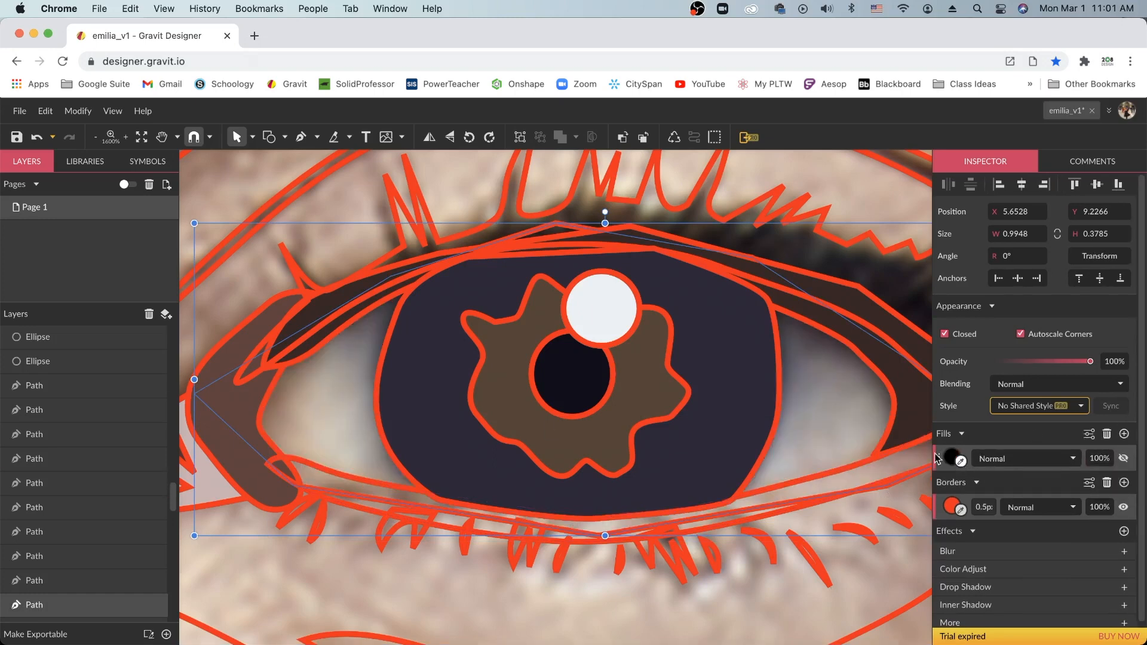
{"action": "left_click", "coordinate": [823, 421]}
Make the lower eyelid rim's pinkish fill visible again and deselect the shape
{"action": "left_click", "coordinate": [811, 483]}
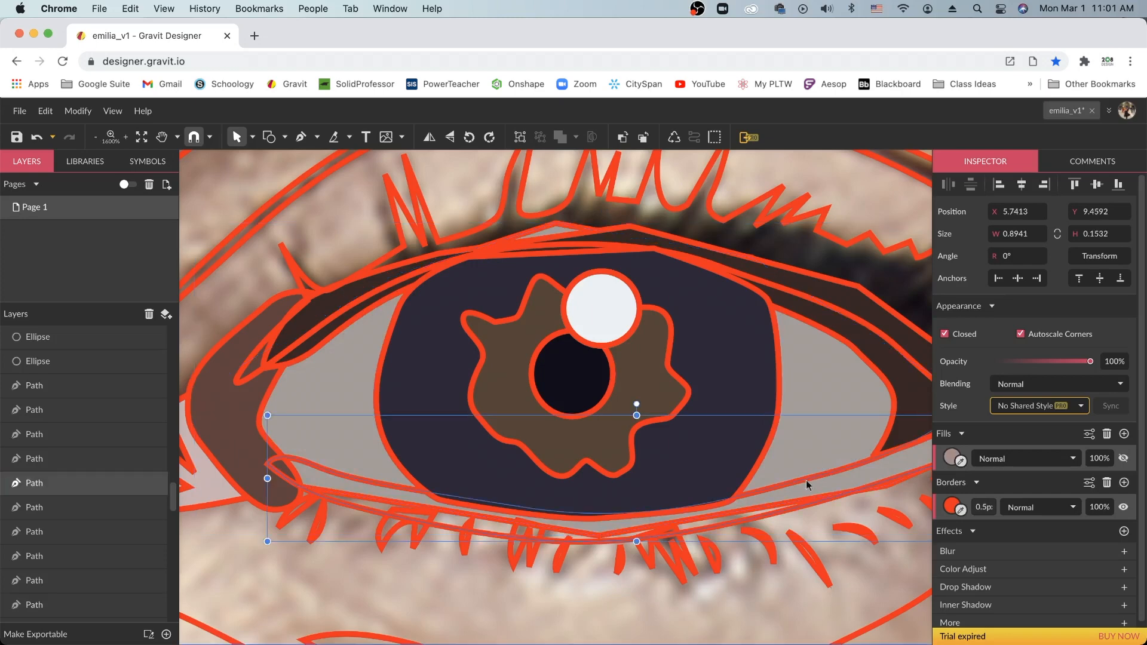
{"action": "left_click", "coordinate": [1123, 459]}
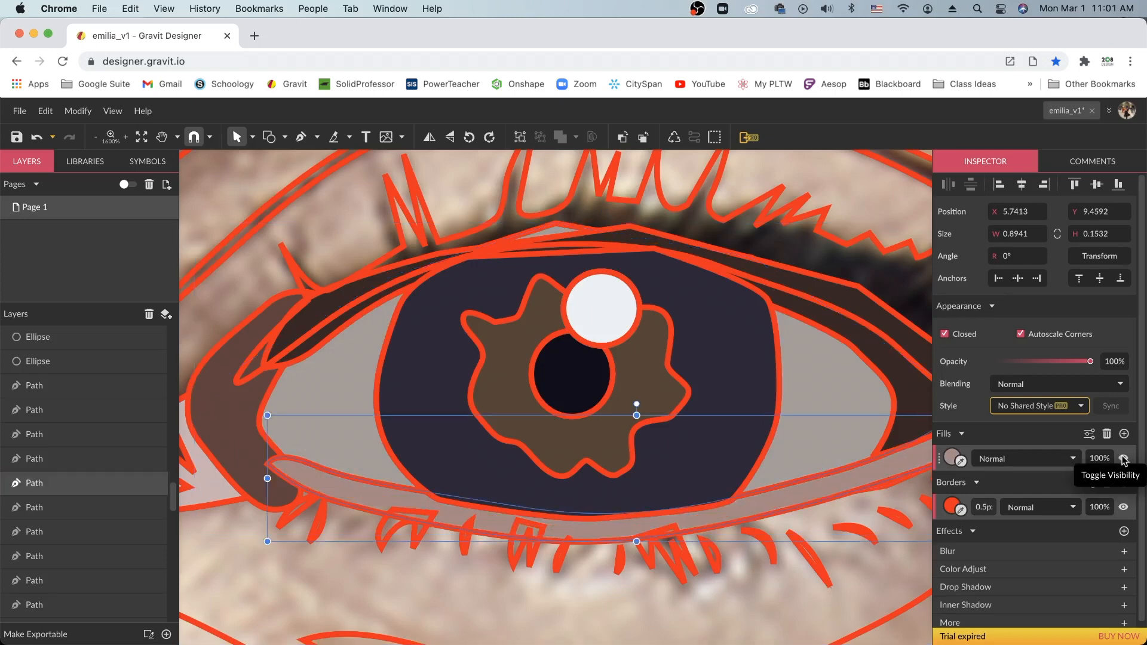
{"action": "left_click", "coordinate": [577, 597]}
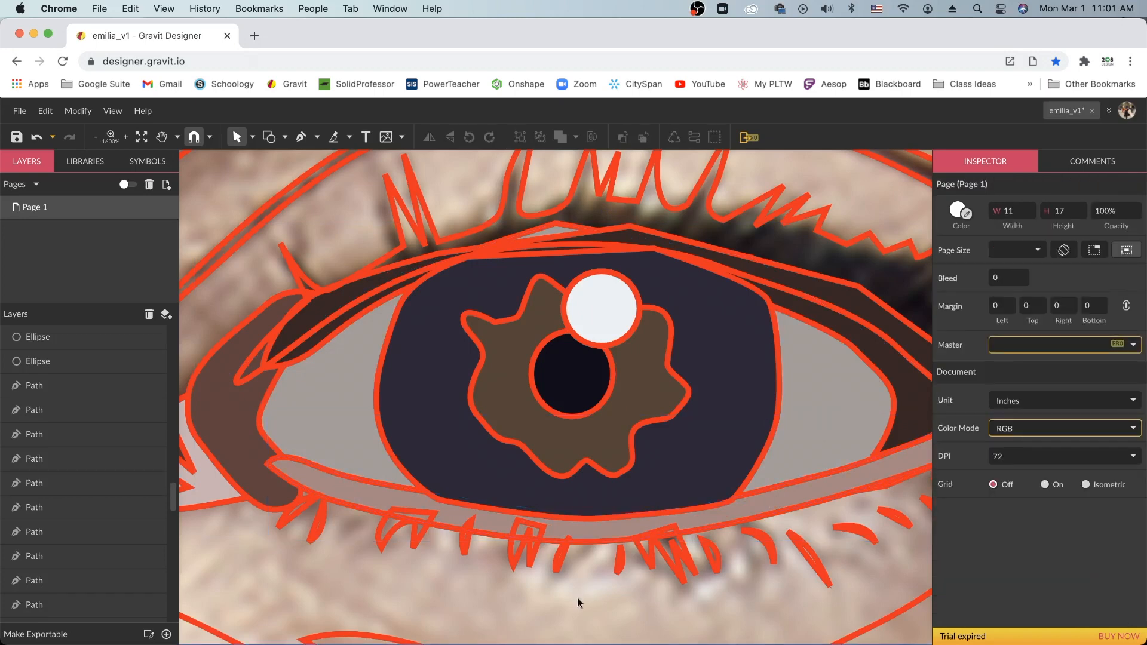
Fill the large upper lash and eyeliner shape with a near-black sampled from the photo
{"action": "key", "text": "super+minus"}
{"action": "left_click", "coordinate": [762, 354]}
{"action": "left_click", "coordinate": [1134, 435]}
{"action": "left_click", "coordinate": [960, 464]}
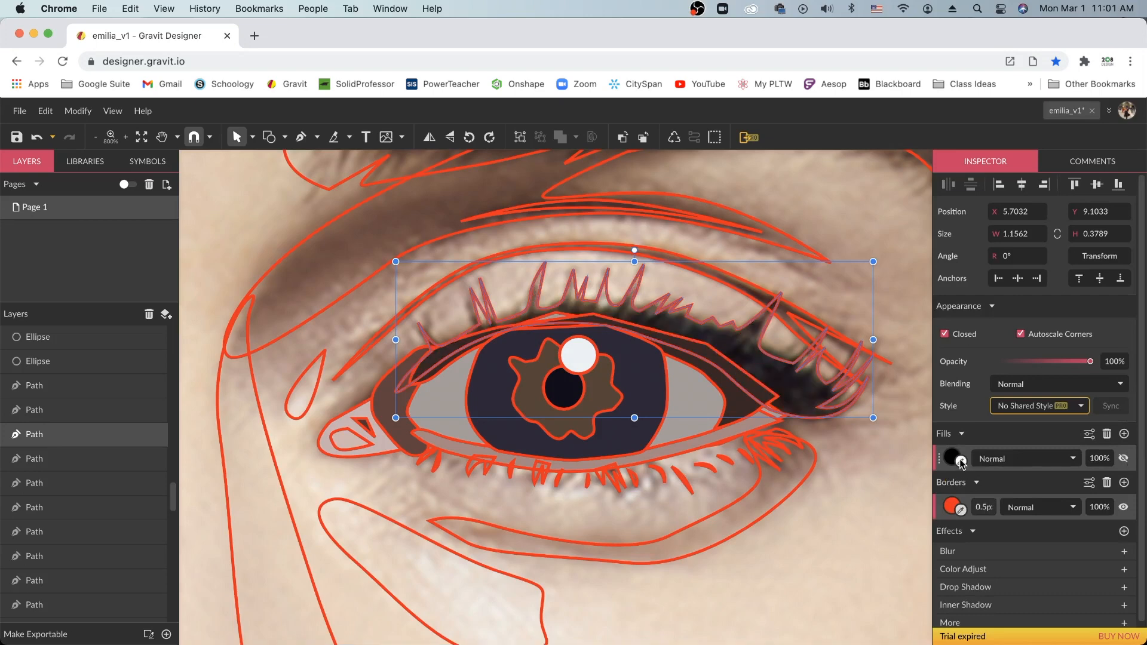
{"action": "left_click", "coordinate": [789, 389]}
{"action": "left_click", "coordinate": [833, 505]}
Fill all the small lower lash shapes together with the near-black sampled from the upper lash shape
{"action": "key", "text": "super+plus"}
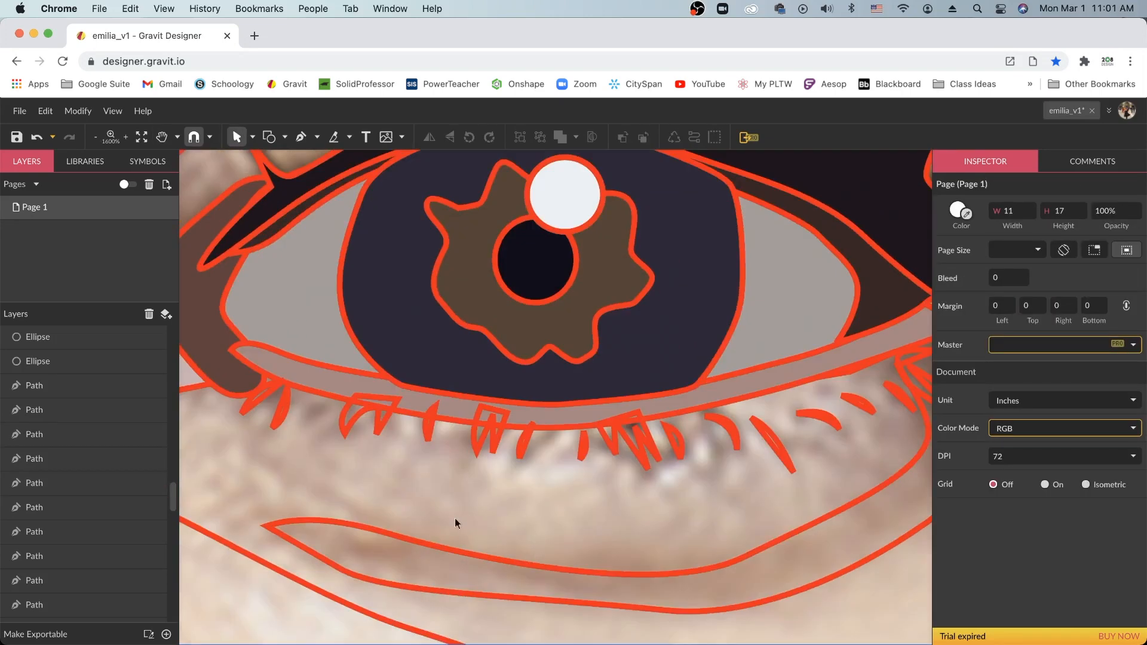
{"action": "left_click", "coordinate": [257, 409]}
{"action": "left_click", "coordinate": [282, 421], "text": "shift"}
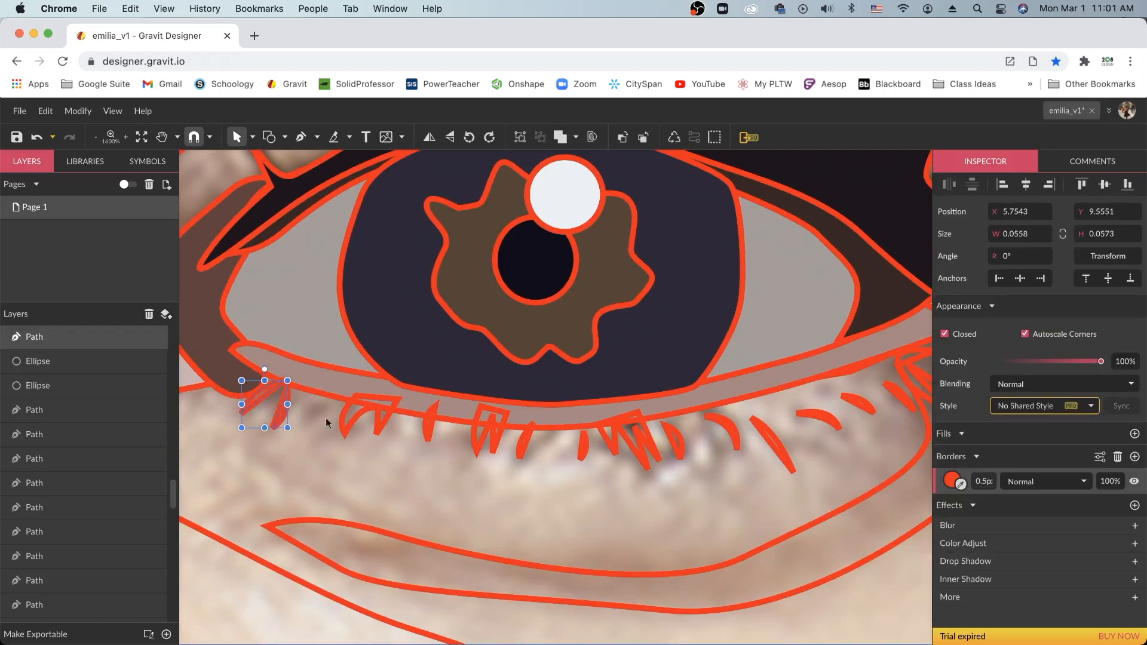
{"action": "left_click", "coordinate": [350, 425], "text": "shift"}
{"action": "left_click", "coordinate": [428, 432], "text": "shift"}
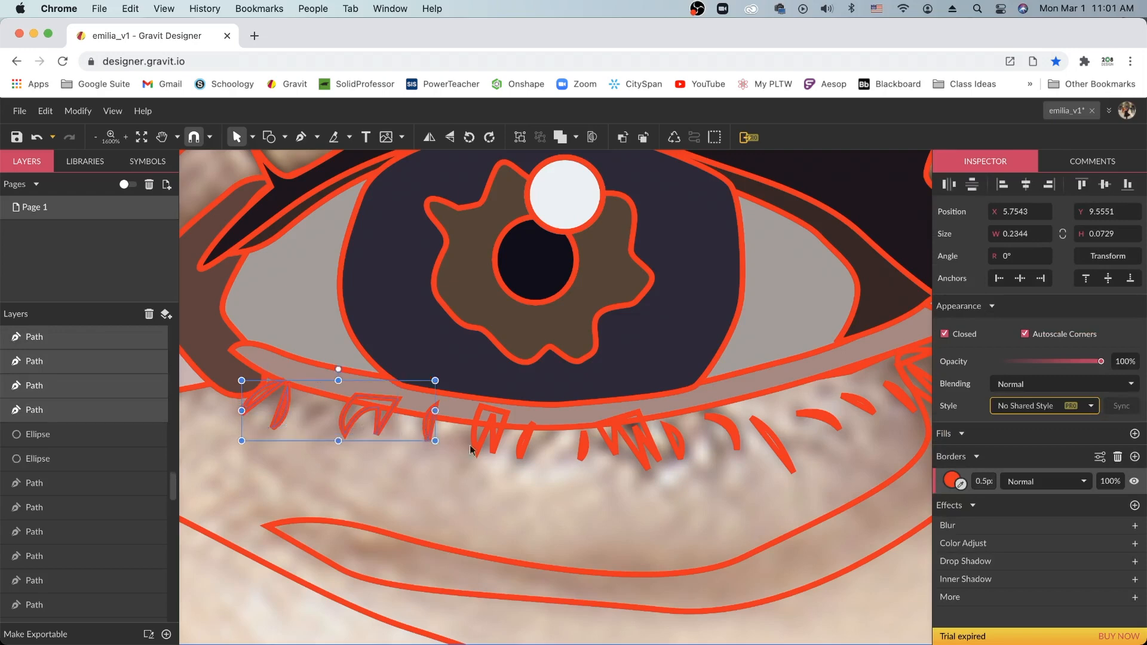
{"action": "left_click", "coordinate": [477, 445], "text": "shift"}
{"action": "left_click", "coordinate": [525, 447], "text": "shift"}
{"action": "left_click", "coordinate": [584, 449], "text": "shift"}
{"action": "left_click", "coordinate": [608, 441], "text": "shift"}
{"action": "left_click", "coordinate": [650, 459], "text": "shift"}
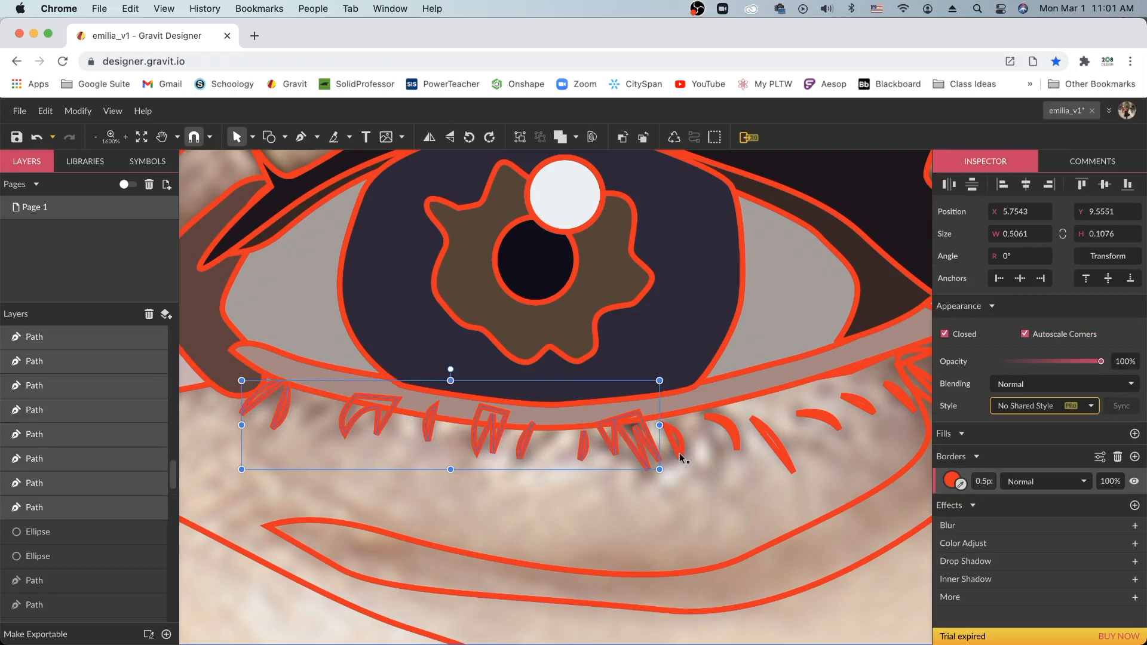
{"action": "left_click", "coordinate": [680, 454], "text": "shift"}
{"action": "left_click", "coordinate": [740, 442], "text": "shift"}
{"action": "left_click", "coordinate": [788, 459], "text": "shift"}
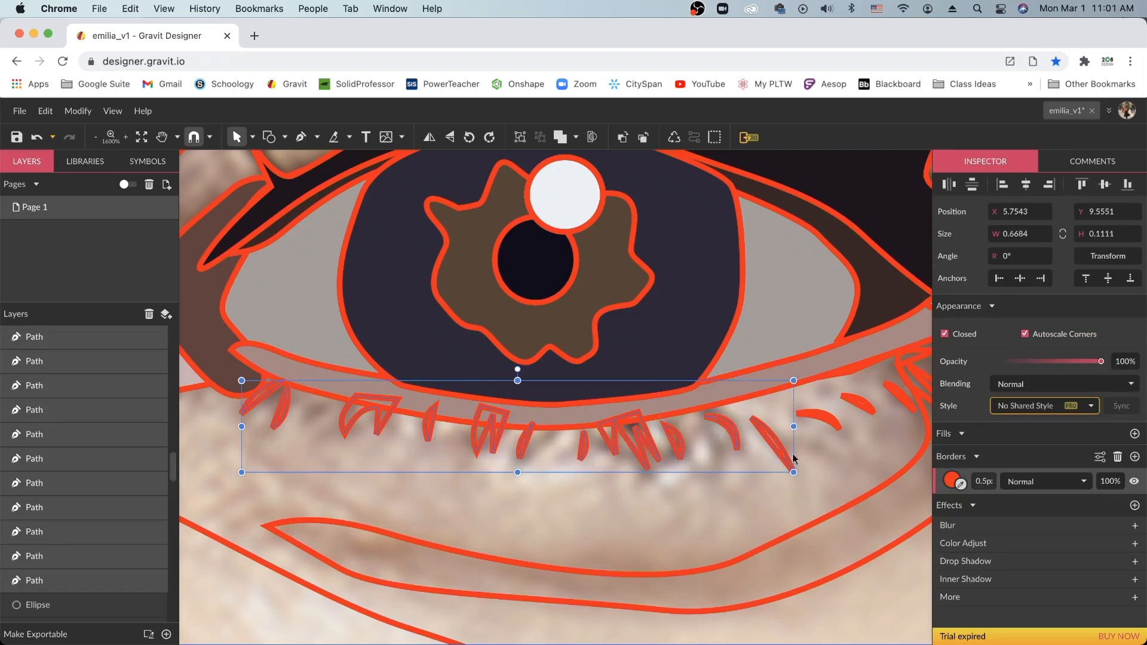
{"action": "left_click_drag", "start_coordinate": [848, 472], "coordinate": [769, 513]}
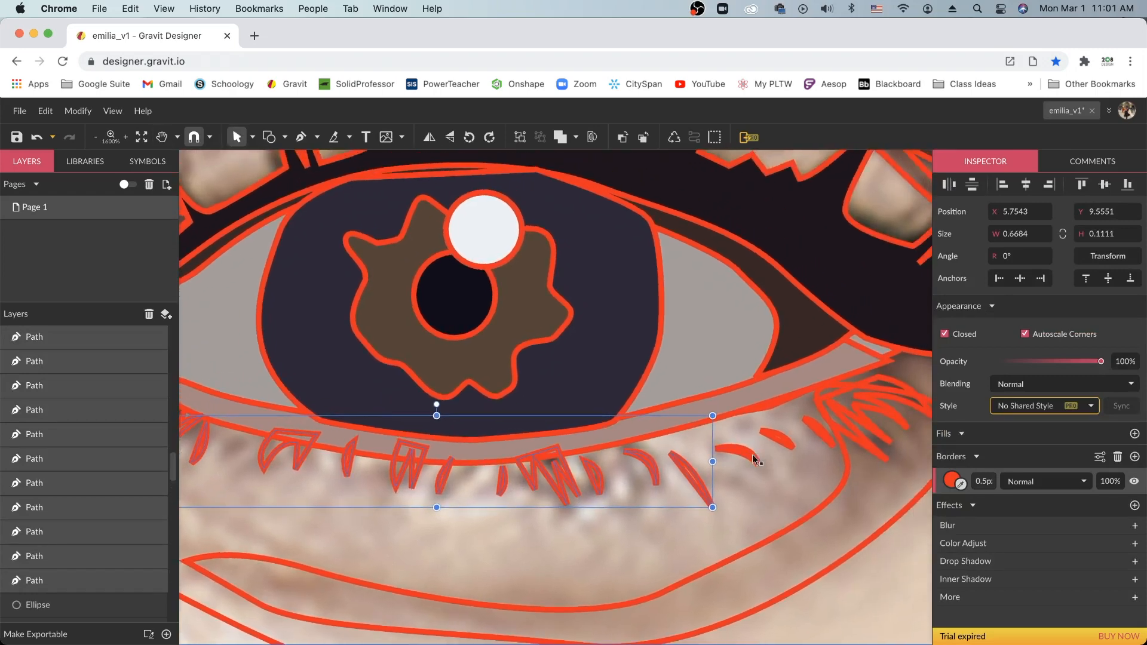
{"action": "left_click", "coordinate": [754, 458], "text": "shift"}
{"action": "left_click", "coordinate": [774, 441], "text": "shift"}
{"action": "left_click", "coordinate": [814, 431], "text": "shift"}
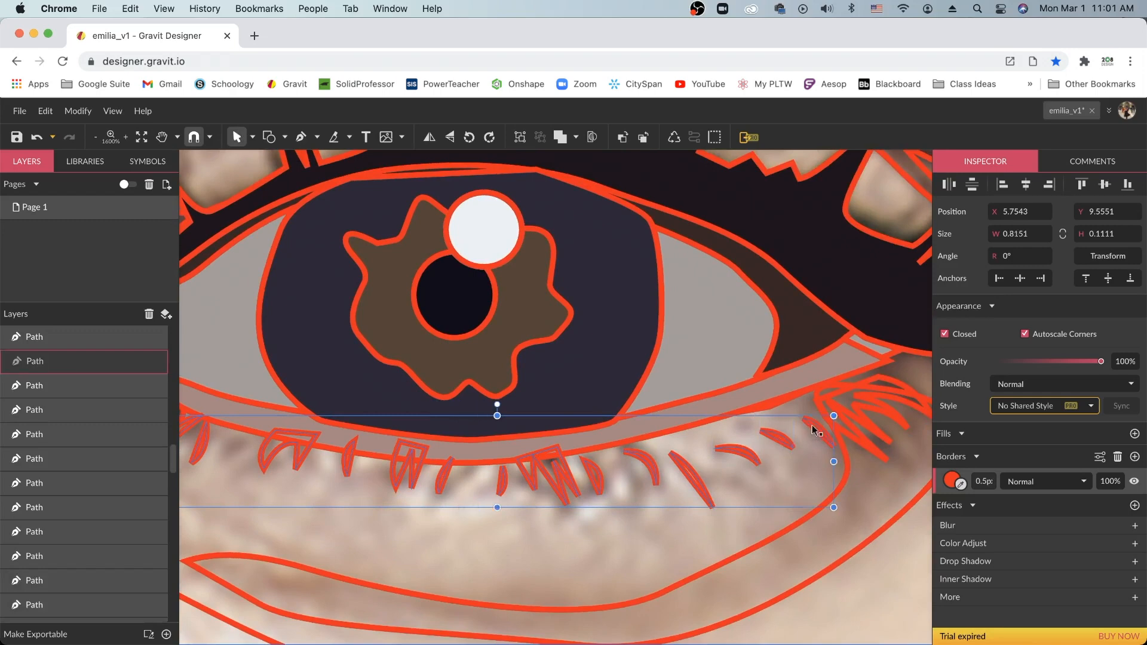
{"action": "left_click", "coordinate": [852, 440], "text": "shift"}
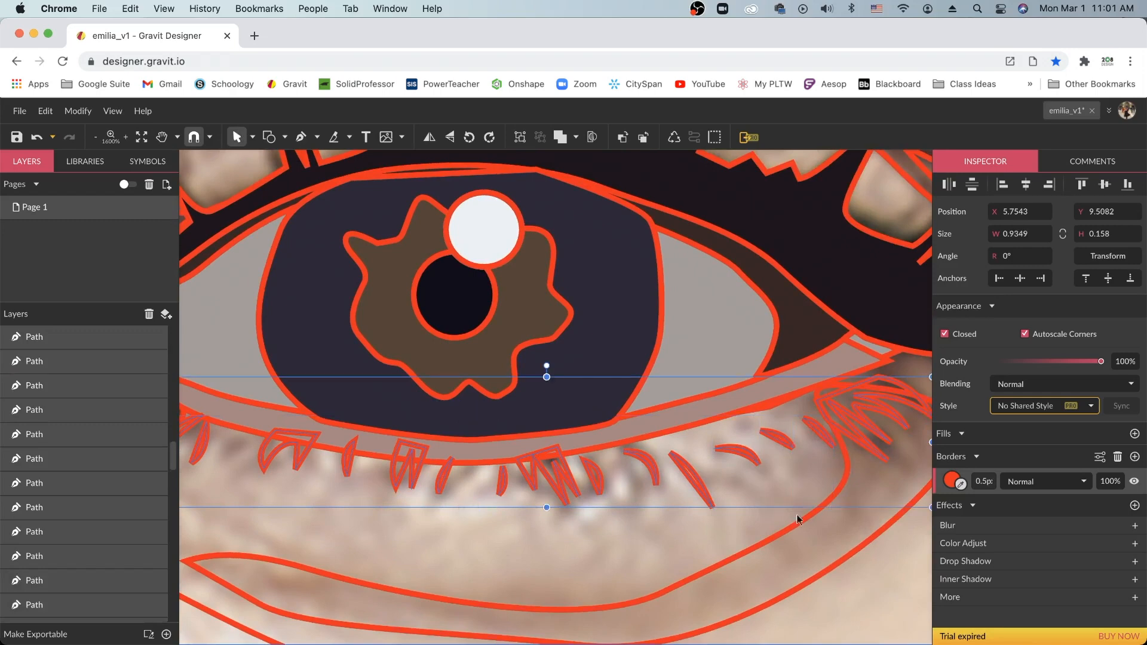
{"action": "left_click", "coordinate": [1134, 433]}
{"action": "left_click", "coordinate": [1123, 459]}
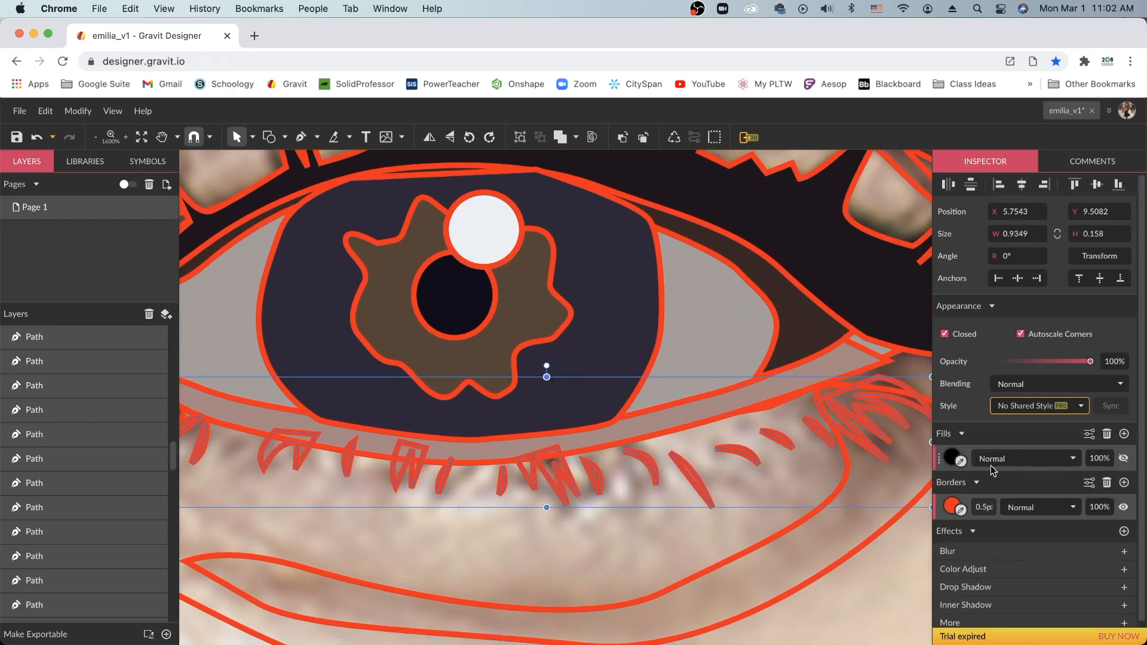
{"action": "left_click", "coordinate": [961, 462]}
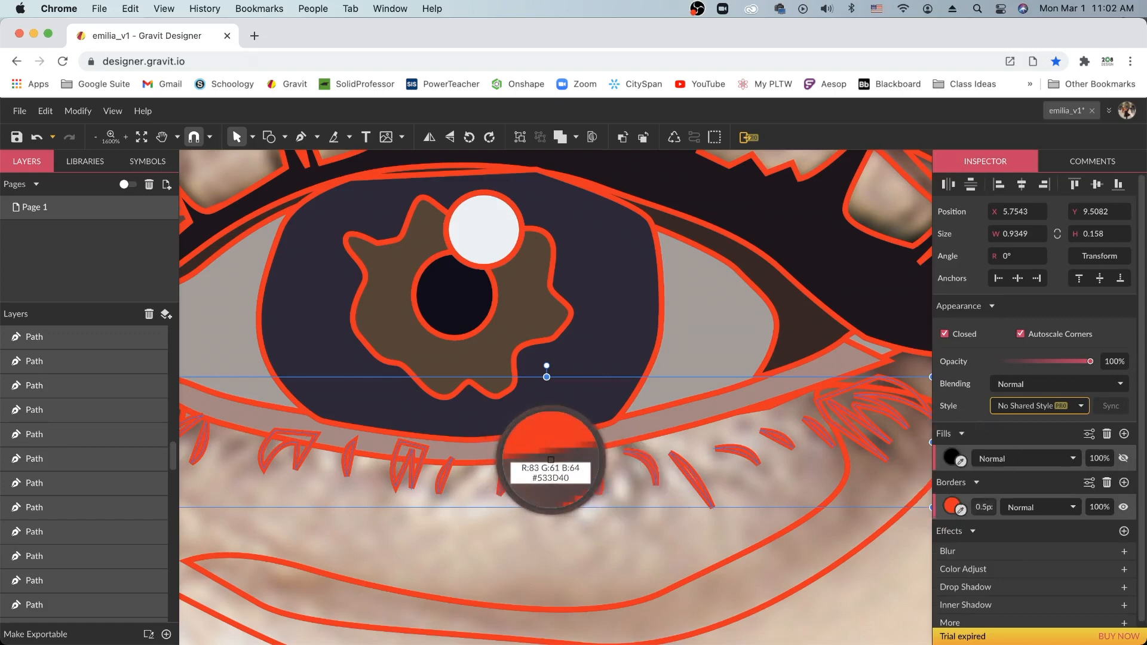
{"action": "left_click", "coordinate": [839, 299]}
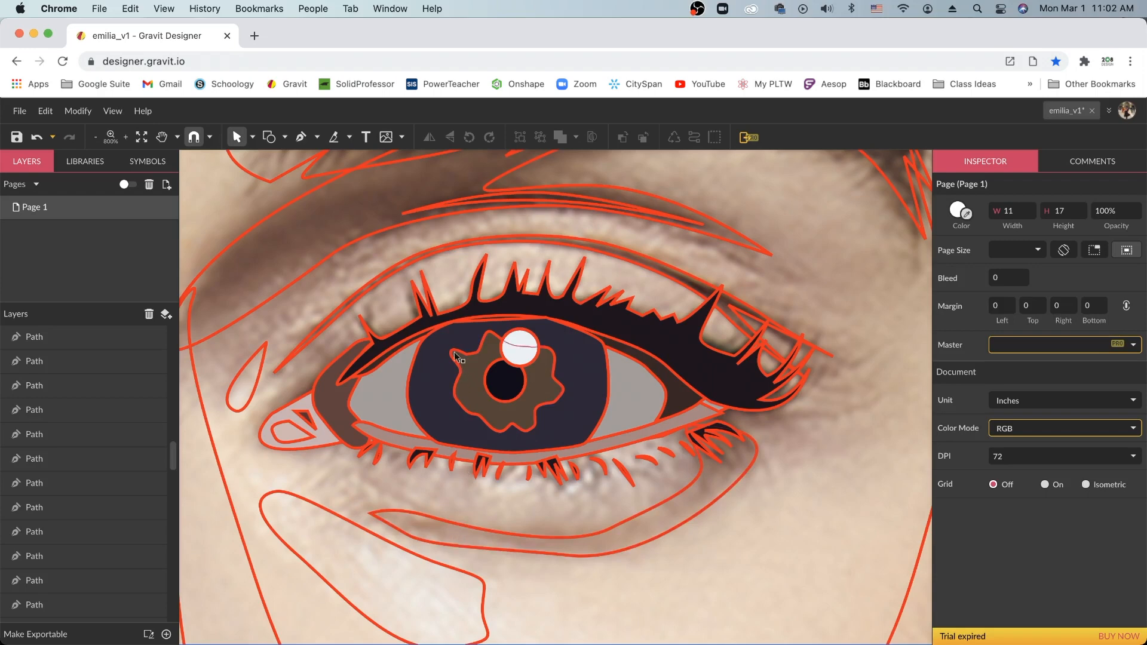
Send the dark iris shape five levels backward in the stacking order
{"action": "left_click", "coordinate": [437, 371]}
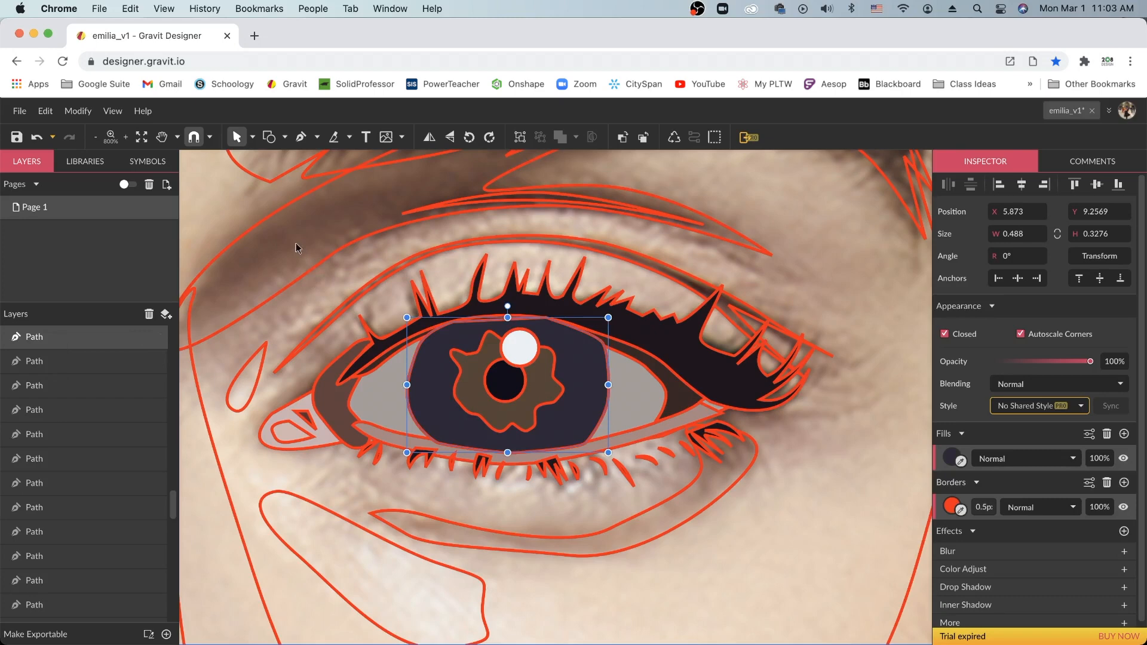
{"action": "key", "text": "super+Down"}
{"action": "key", "text": "super+Down"}
{"action": "key", "text": "super+Down"}
{"action": "key", "text": "super+Down"}
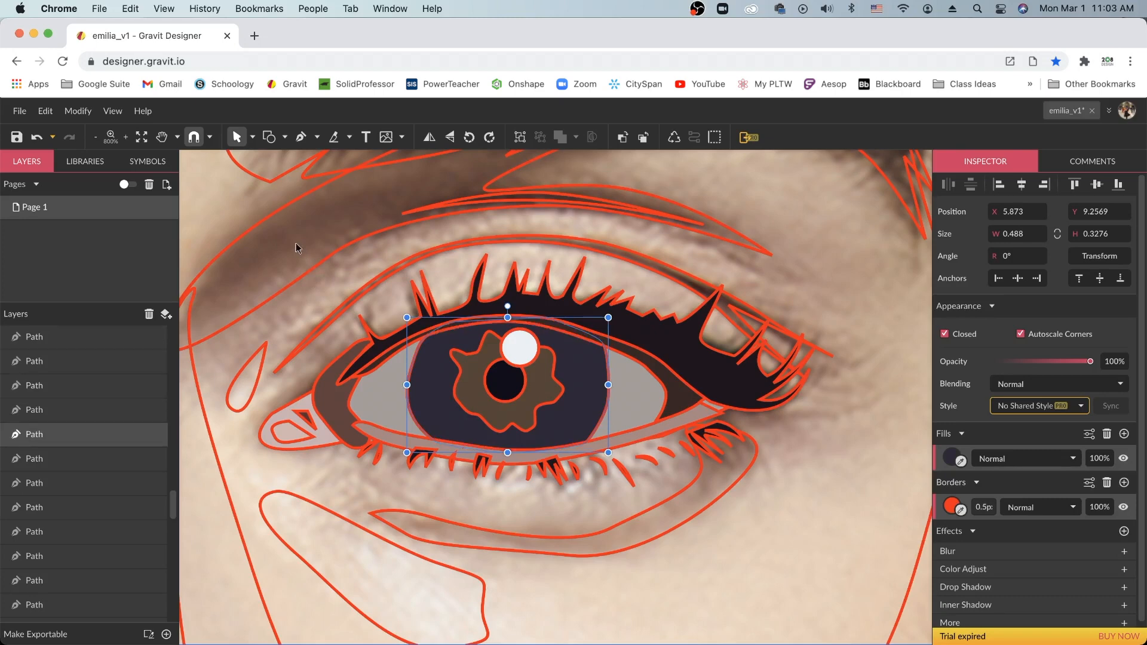
{"action": "key", "text": "super+Down"}
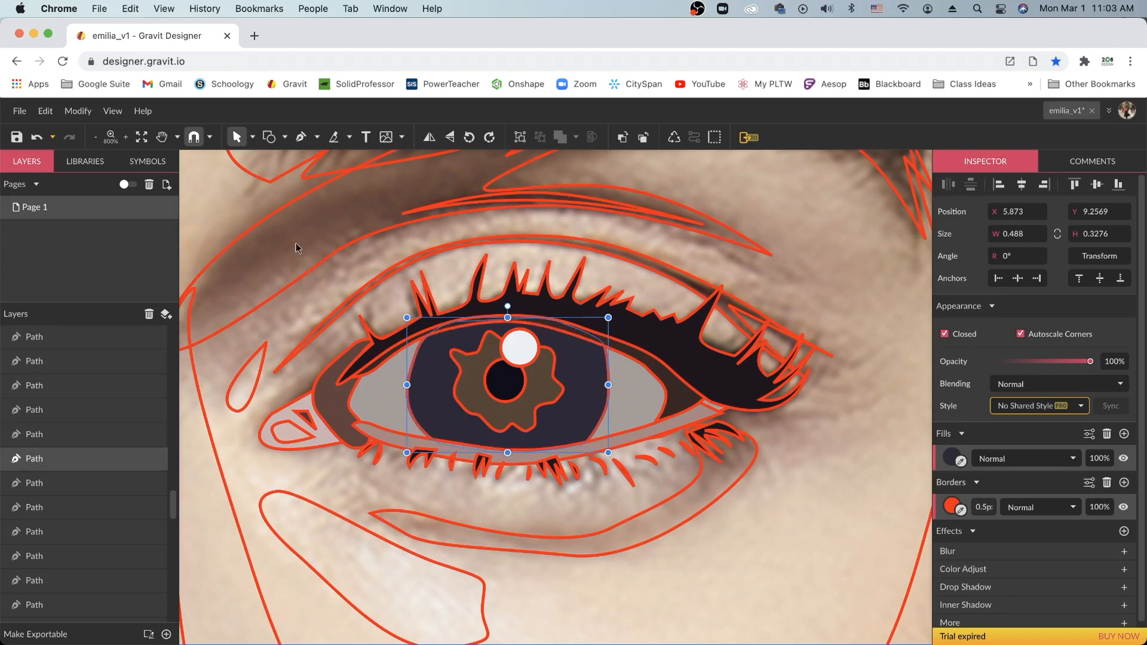
{"action": "left_click", "coordinate": [869, 592]}
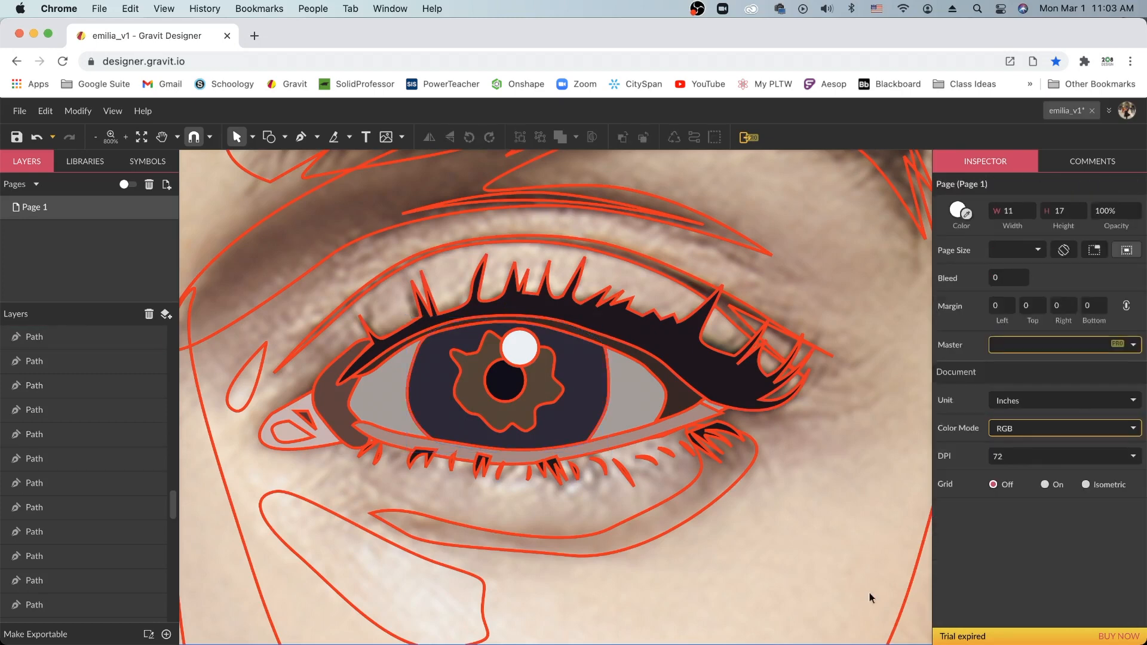
Fill the curved crease shape under the eye with a pinkish brown sampled from the photo
{"action": "left_click", "coordinate": [680, 528]}
{"action": "left_click", "coordinate": [1123, 434]}
{"action": "left_click", "coordinate": [960, 461]}
{"action": "left_click", "coordinate": [687, 508]}
Fill the thin upper eyelid crease band with a dark brown sampled from the photo
{"action": "left_click", "coordinate": [681, 272]}
{"action": "left_click", "coordinate": [1122, 434]}
{"action": "left_click", "coordinate": [960, 461]}
{"action": "left_click", "coordinate": [696, 285]}
Fill the highlight shape on the cheek below the eye with a pale pink sampled from the photo
{"action": "left_click", "coordinate": [478, 572]}
{"action": "left_click", "coordinate": [1123, 433]}
{"action": "left_click", "coordinate": [959, 461]}
{"action": "left_click", "coordinate": [374, 578]}
Fill the teardrop-shaped highlight beside the eye's inner corner with a light skin tone sampled from the photo
{"action": "scroll", "coordinate": [375, 537], "scroll_direction": "up", "scroll_amount": 2}
{"action": "left_click", "coordinate": [253, 437]}
{"action": "left_click", "coordinate": [1123, 434]}
{"action": "left_click", "coordinate": [408, 267]}
Fill the thin crease streaks and the large shadow shape beneath the eyebrow with browns sampled from the photo
{"action": "key", "text": "super+minus"}
{"action": "key", "text": "super+equal"}
{"action": "left_click", "coordinate": [538, 385]}
{"action": "left_click", "coordinate": [1123, 433]}
{"action": "left_click", "coordinate": [960, 460]}
{"action": "left_click", "coordinate": [594, 384]}
{"action": "left_click", "coordinate": [589, 372]}
{"action": "left_click", "coordinate": [525, 364]}
Fill the eyebrow shape with a very dark brown sampled from the photo
{"action": "left_click", "coordinate": [627, 312]}
{"action": "left_click", "coordinate": [1123, 434]}
{"action": "left_click", "coordinate": [960, 461]}
{"action": "left_click", "coordinate": [628, 247]}
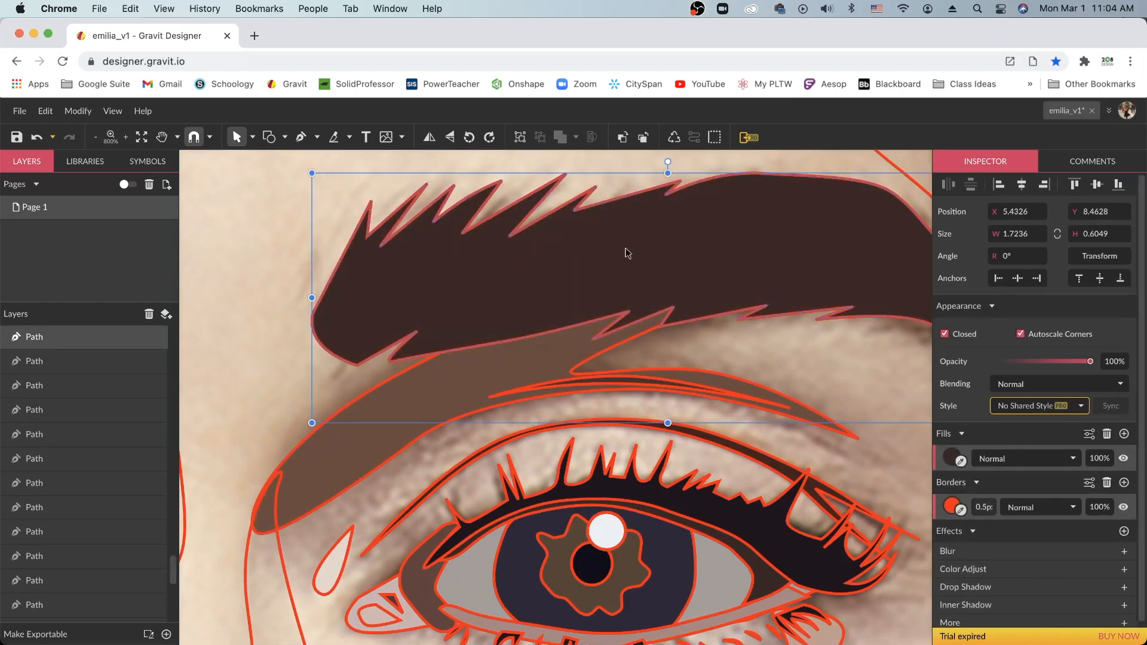
Fill the small round highlight in the other eye with the white sampled from the finished eye's highlight
{"action": "key", "text": "super+minus"}
{"action": "left_click_drag", "start_coordinate": [457, 542], "coordinate": [458, 320]}
{"action": "left_click", "coordinate": [412, 428]}
{"action": "left_click_drag", "start_coordinate": [617, 469], "coordinate": [663, 525]}
{"action": "left_click", "coordinate": [648, 509]}
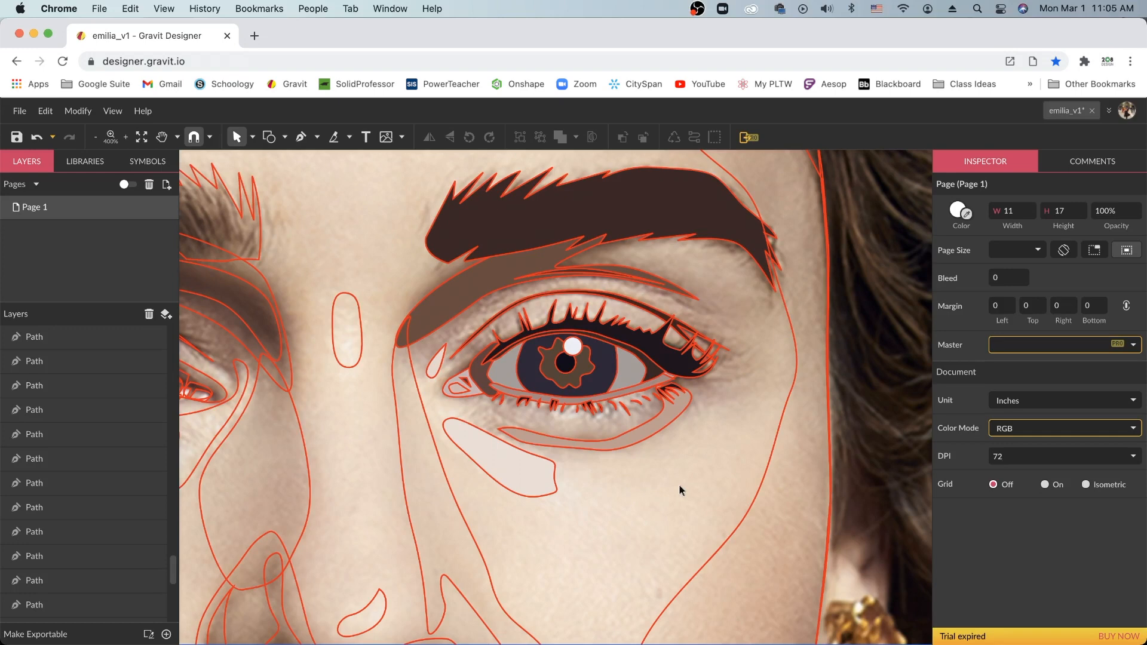
{"action": "scroll", "coordinate": [679, 486], "scroll_direction": "down", "scroll_amount": 1}
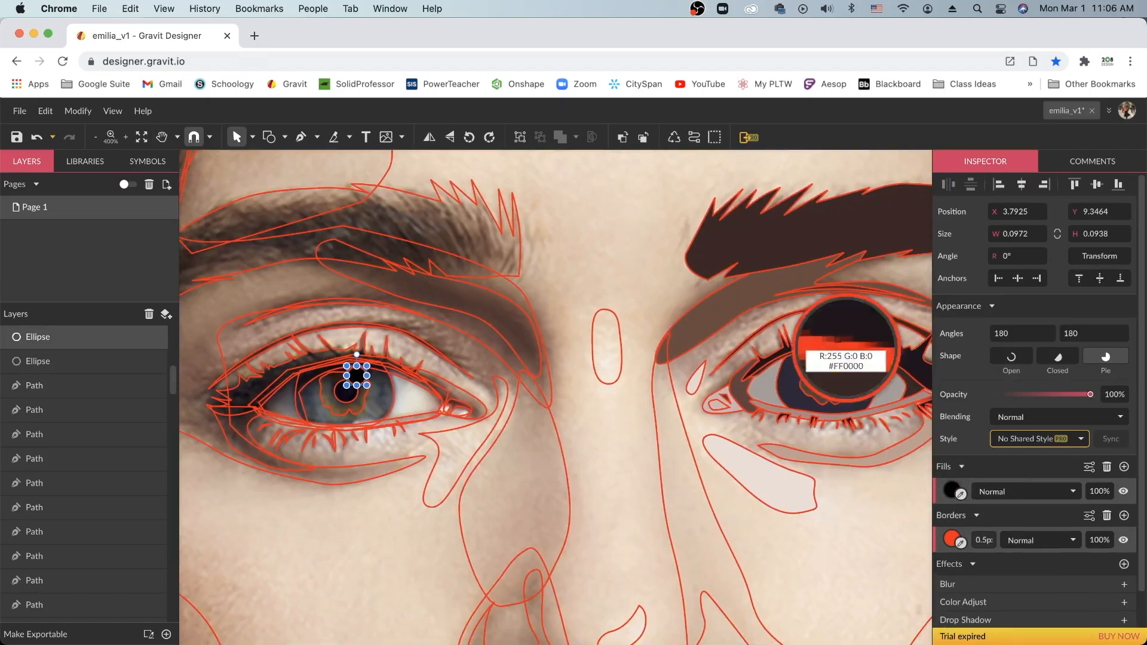
{"action": "left_click", "coordinate": [832, 362]}
Fill the other eye's pupil and wavy inner iris with the near-black and brown sampled from the finished eye
{"action": "left_click", "coordinate": [345, 392]}
{"action": "left_click", "coordinate": [1123, 466]}
{"action": "left_click", "coordinate": [960, 494]}
{"action": "left_click", "coordinate": [827, 380]}
{"action": "left_click", "coordinate": [332, 401]}
{"action": "left_click", "coordinate": [1123, 434]}
{"action": "left_click", "coordinate": [835, 395]}
Fill the other eye's outer iris with the dark purple-grey sampled from the finished eye's iris
{"action": "left_click", "coordinate": [391, 391]}
{"action": "left_click", "coordinate": [1133, 433]}
{"action": "left_click", "coordinate": [960, 461]}
{"action": "left_click", "coordinate": [864, 402]}
Fill the shadow shape over the eye white with dark grey and the eye white itself with pale off-white
{"action": "key", "text": "super+plus"}
{"action": "left_click", "coordinate": [657, 363]}
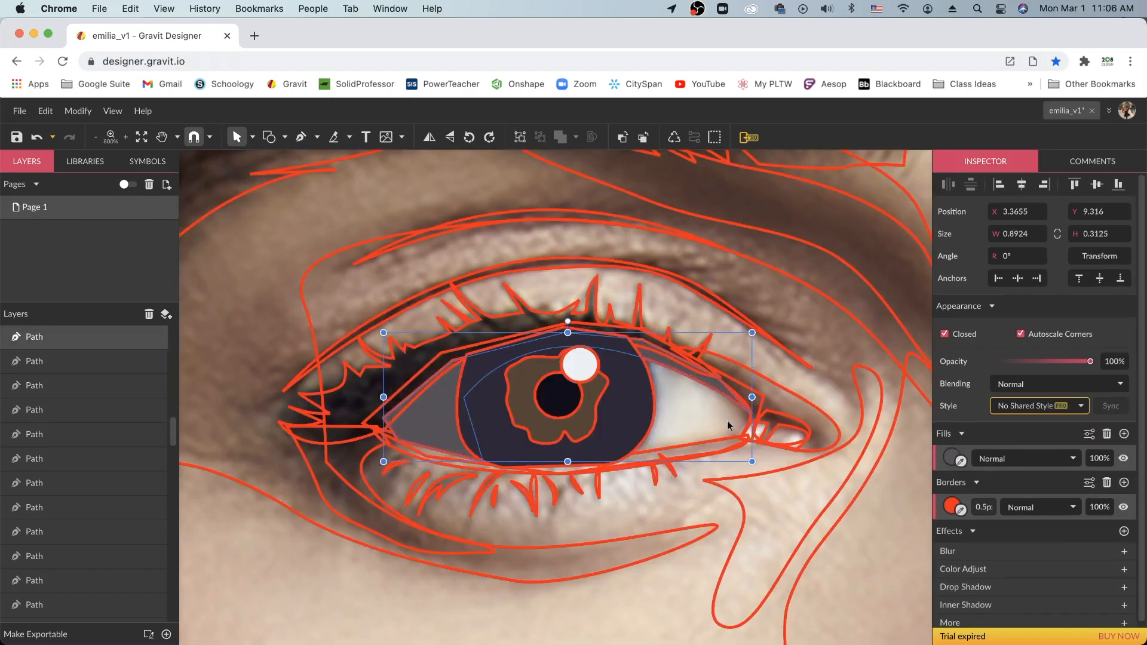
{"action": "left_click", "coordinate": [736, 404]}
{"action": "left_click", "coordinate": [711, 451]}
{"action": "left_click", "coordinate": [1133, 433]}
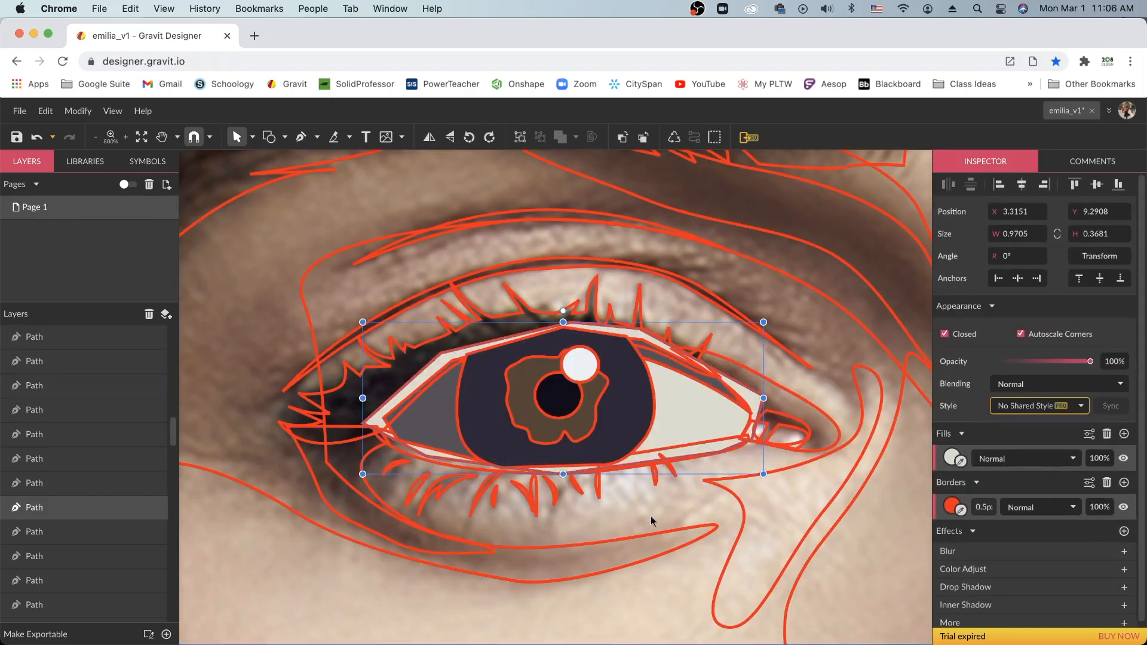
Fill the lower eyelid rim with a pinkish brown sampled from the photo and make the eye white's fill visible
{"action": "key", "text": "super+plus"}
{"action": "left_click", "coordinate": [397, 494]}
{"action": "left_click_drag", "start_coordinate": [396, 494], "coordinate": [587, 465]}
{"action": "left_click", "coordinate": [660, 410]}
{"action": "left_click", "coordinate": [1134, 434]}
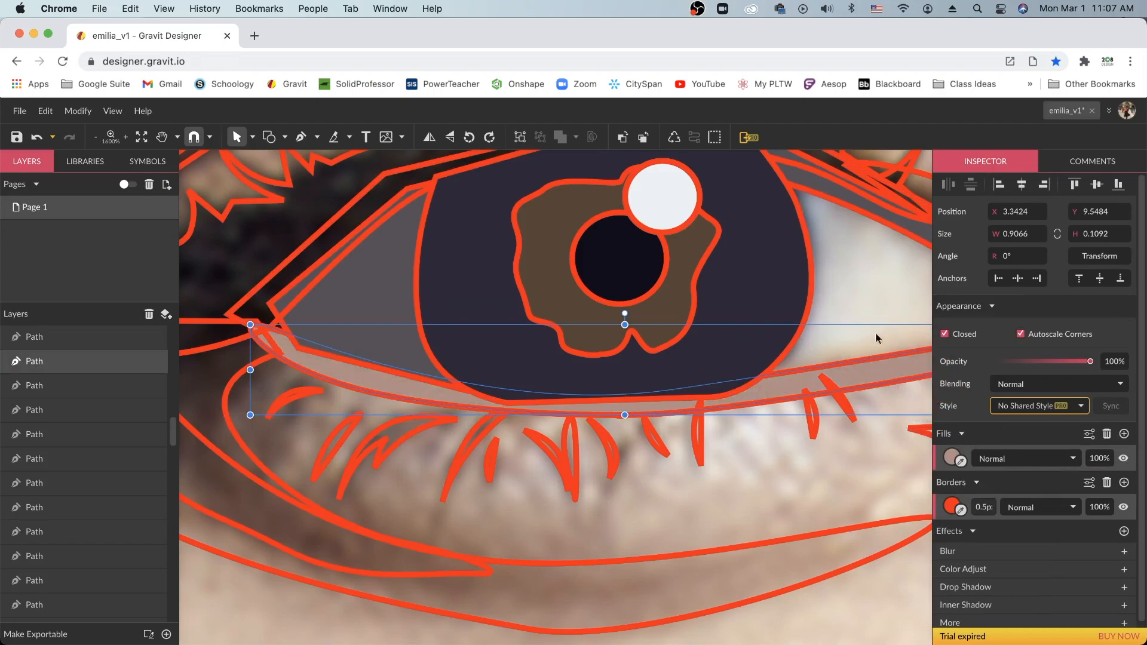
{"action": "scroll", "coordinate": [819, 364], "scroll_direction": "right", "scroll_amount": 5}
{"action": "left_click", "coordinate": [1124, 458]}
Fill this eye's large upper lash and eyeliner shape with a near-black sampled from the photo
{"action": "left_click_drag", "start_coordinate": [631, 224], "coordinate": [961, 324]}
{"action": "left_click", "coordinate": [674, 389]}
{"action": "left_click", "coordinate": [1124, 433]}
{"action": "left_click", "coordinate": [960, 461]}
{"action": "left_click", "coordinate": [464, 380]}
Fill the small highlight shape between the eye white and the tear duct with a pale pink sampled from the photo
{"action": "key", "text": "super+minus"}
{"action": "left_click_drag", "start_coordinate": [360, 375], "coordinate": [203, 411]}
{"action": "key", "text": "super+plus"}
{"action": "key", "text": "super+plus"}
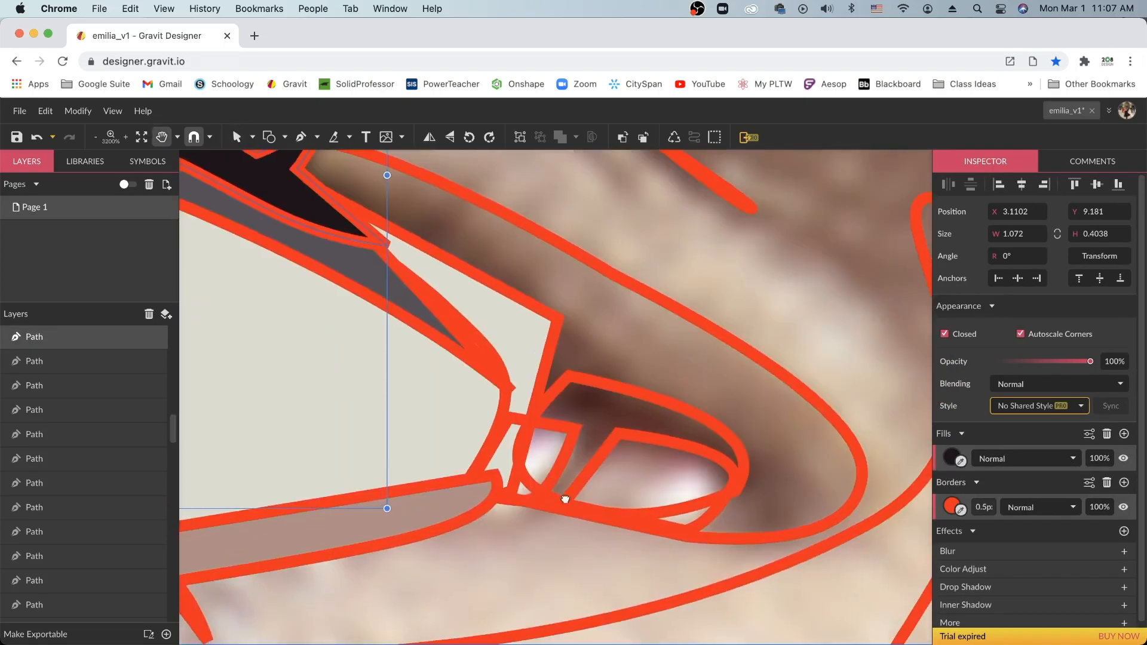
{"action": "left_click", "coordinate": [496, 420]}
{"action": "left_click", "coordinate": [1135, 434]}
{"action": "left_click", "coordinate": [960, 461]}
{"action": "left_click", "coordinate": [518, 393]}
Fill the larger tear duct highlight with light pink and the surrounding tear duct shape with dark red-brown
{"action": "left_click", "coordinate": [563, 405]}
{"action": "left_click", "coordinate": [1133, 434]}
{"action": "left_click", "coordinate": [1135, 434]}
{"action": "left_click", "coordinate": [960, 461]}
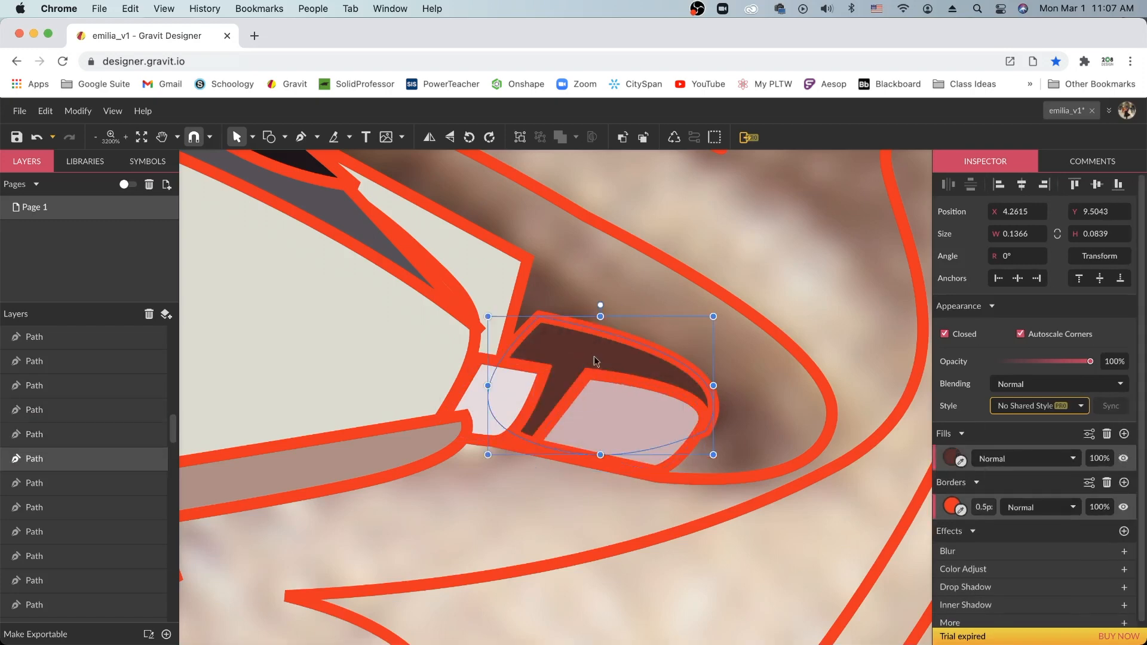
{"action": "left_click", "coordinate": [595, 361]}
Fill the curved shape around this eye's inner corner with a medium brown sampled from the photo
{"action": "key", "text": "super+minus"}
{"action": "key", "text": "super+minus"}
{"action": "left_click", "coordinate": [621, 394]}
{"action": "left_click", "coordinate": [1134, 433]}
{"action": "left_click", "coordinate": [960, 461]}
{"action": "left_click", "coordinate": [563, 377]}
Fill the shadow shape under this eye's outer corner with a muted brown sampled from the photo
{"action": "left_click_drag", "start_coordinate": [497, 549], "coordinate": [699, 498]}
{"action": "left_click", "coordinate": [423, 466]}
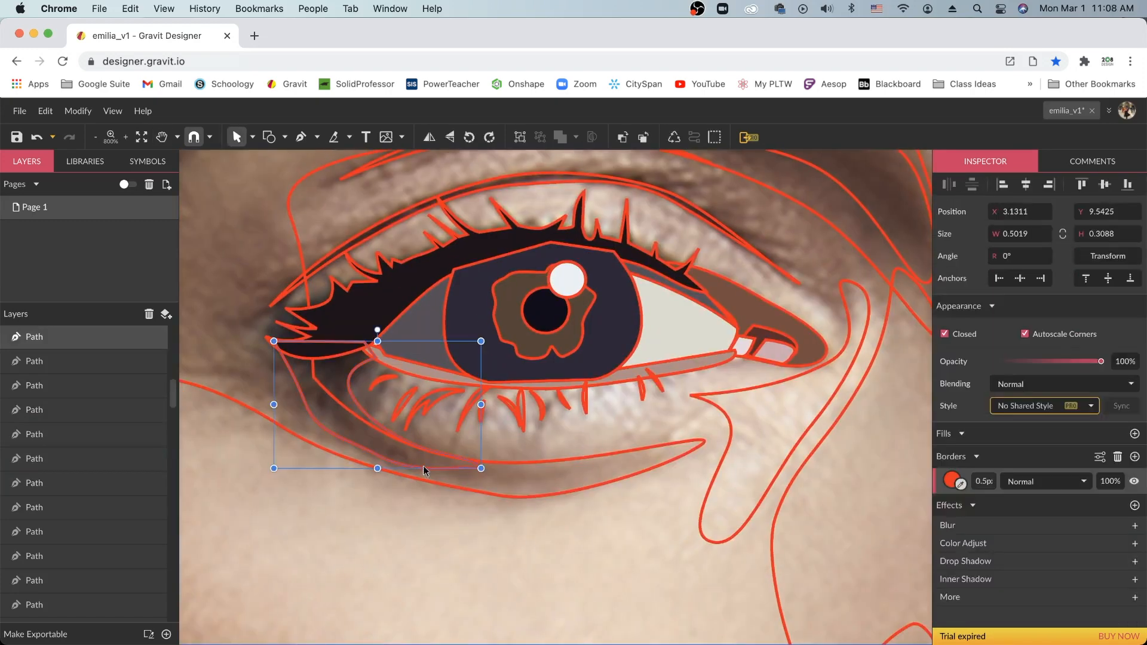
{"action": "left_click", "coordinate": [1124, 434]}
{"action": "left_click", "coordinate": [103, 116]}
{"action": "left_click", "coordinate": [960, 461]}
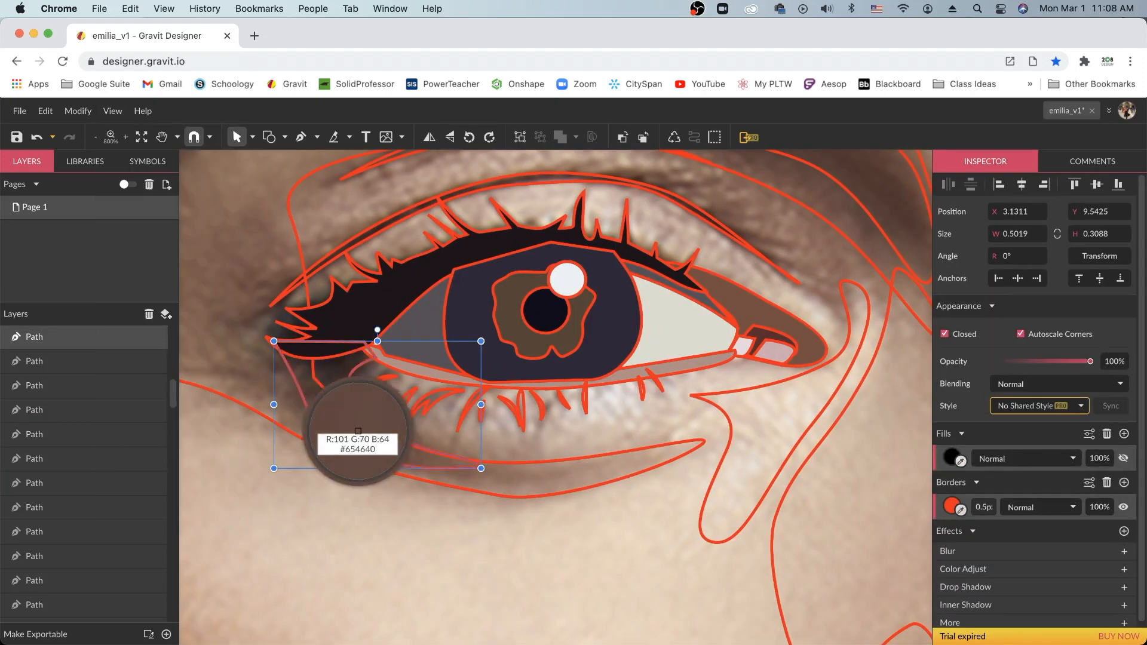
{"action": "left_click", "coordinate": [366, 435]}
Fill the thin crease shape above this eye's upper lid with a brown sampled from the photo
{"action": "scroll", "coordinate": [366, 435], "scroll_direction": "up", "scroll_amount": 3}
{"action": "left_click", "coordinate": [553, 220]}
{"action": "left_click", "coordinate": [1124, 434]}
{"action": "left_click", "coordinate": [960, 461]}
{"action": "left_click", "coordinate": [584, 223]}
{"action": "left_click", "coordinate": [311, 298]}
{"action": "scroll", "coordinate": [691, 428], "scroll_direction": "right", "scroll_amount": 3}
Fill the highlight shape below this eye's inner corner with a pale cream sampled from the photo
{"action": "left_click", "coordinate": [690, 429]}
{"action": "left_click", "coordinate": [1123, 434]}
{"action": "left_click", "coordinate": [960, 461]}
{"action": "left_click", "coordinate": [701, 478]}
Fill the long shadow shape between this eyebrow and the nose bridge with a dark brown sampled from the photo
{"action": "scroll", "coordinate": [702, 479], "scroll_direction": "up", "scroll_amount": 3}
{"action": "left_click", "coordinate": [858, 414]}
{"action": "left_click", "coordinate": [706, 274]}
{"action": "key", "text": "super+minus"}
{"action": "left_click_drag", "start_coordinate": [624, 570], "coordinate": [481, 477]}
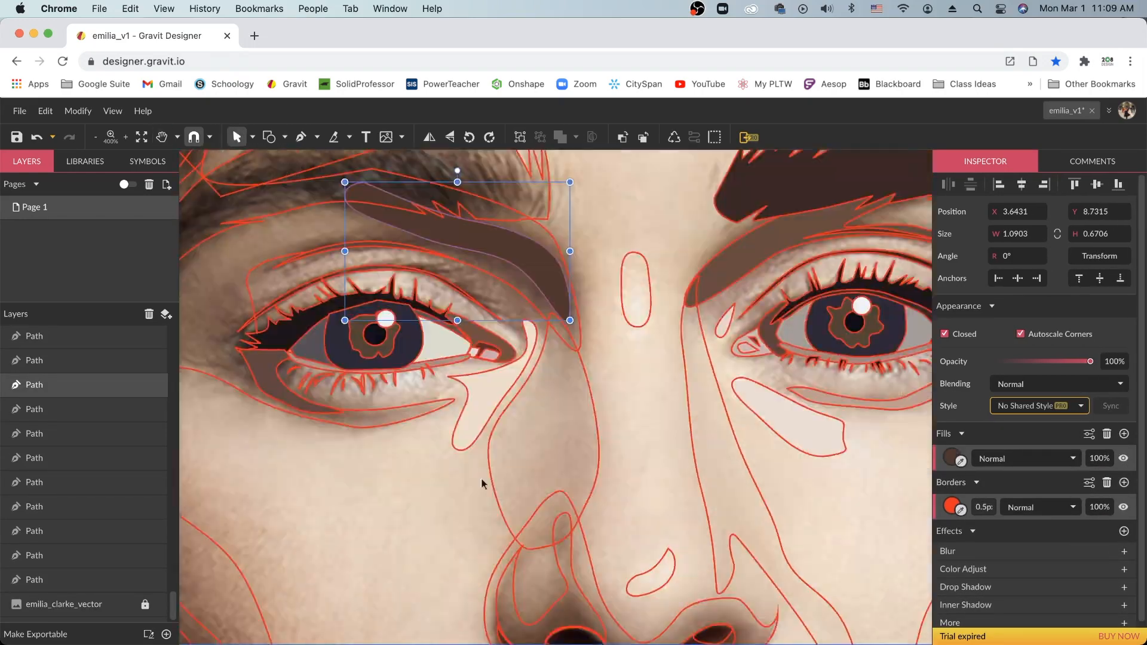
{"action": "left_click", "coordinate": [485, 478]}
{"action": "left_click_drag", "start_coordinate": [308, 264], "coordinate": [389, 317]}
{"action": "left_click", "coordinate": [333, 328]}
{"action": "left_click_drag", "start_coordinate": [392, 482], "coordinate": [404, 551]}
{"action": "left_click", "coordinate": [404, 551]}
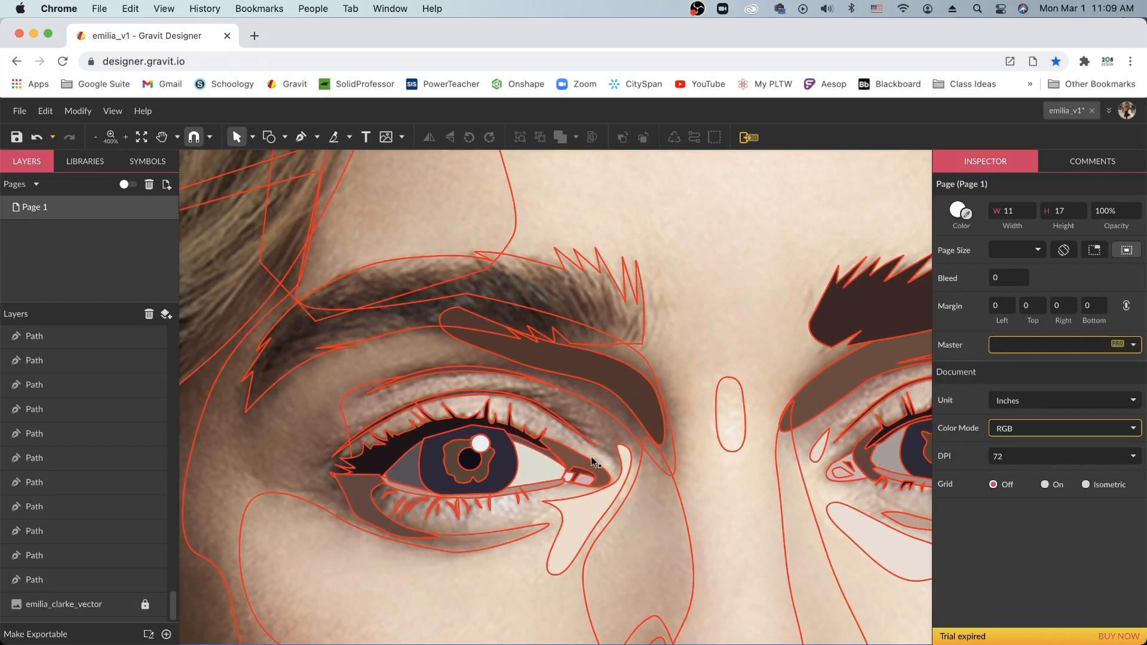
Select all the lower lashes of this eye together and give them a black fill
{"action": "left_click_drag", "start_coordinate": [590, 456], "coordinate": [678, 353]}
{"action": "key", "text": "super+plus"}
{"action": "key", "text": "super+plus"}
{"action": "left_click_drag", "start_coordinate": [815, 444], "coordinate": [237, 363]}
{"action": "key", "text": "super+minus"}
{"action": "scroll", "coordinate": [237, 364], "scroll_direction": "up", "scroll_amount": 3}
{"action": "left_click", "coordinate": [960, 482]}
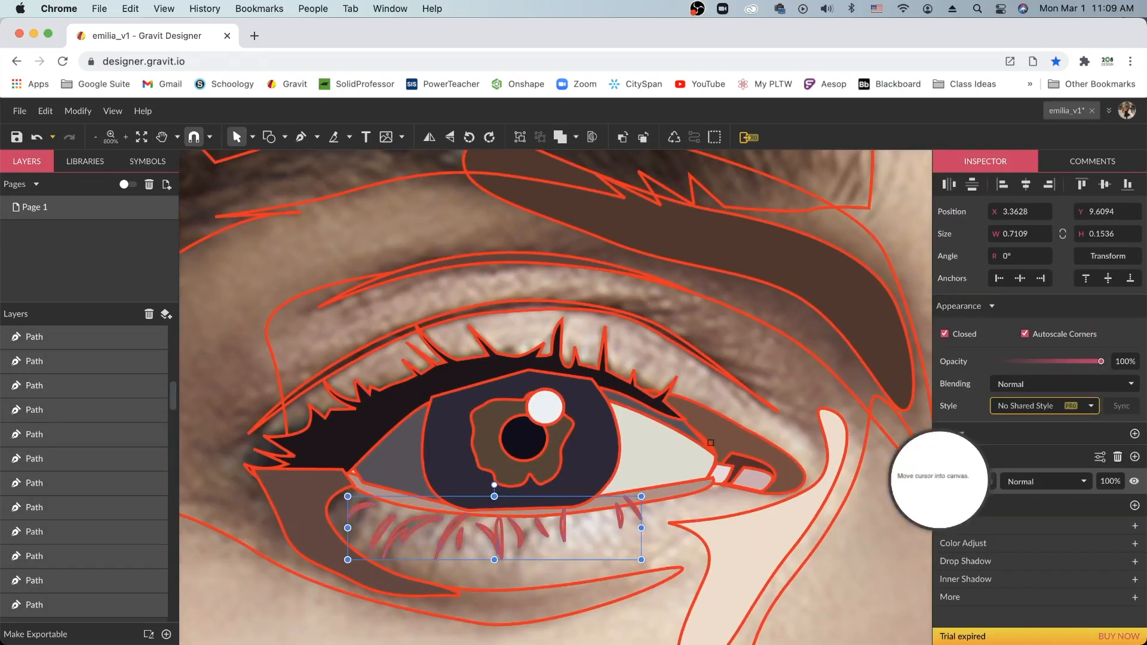
{"action": "left_click", "coordinate": [1134, 434]}
{"action": "left_click", "coordinate": [679, 511]}
Fill this eye's eyebrow shape with the dark brown sampled from the other, already coloured eyebrow
{"action": "scroll", "coordinate": [678, 512], "scroll_direction": "down", "scroll_amount": 2}
{"action": "key", "text": "super+minus"}
{"action": "key", "text": "super+minus"}
{"action": "left_click", "coordinate": [681, 273]}
{"action": "left_click", "coordinate": [1123, 433]}
{"action": "left_click", "coordinate": [960, 460]}
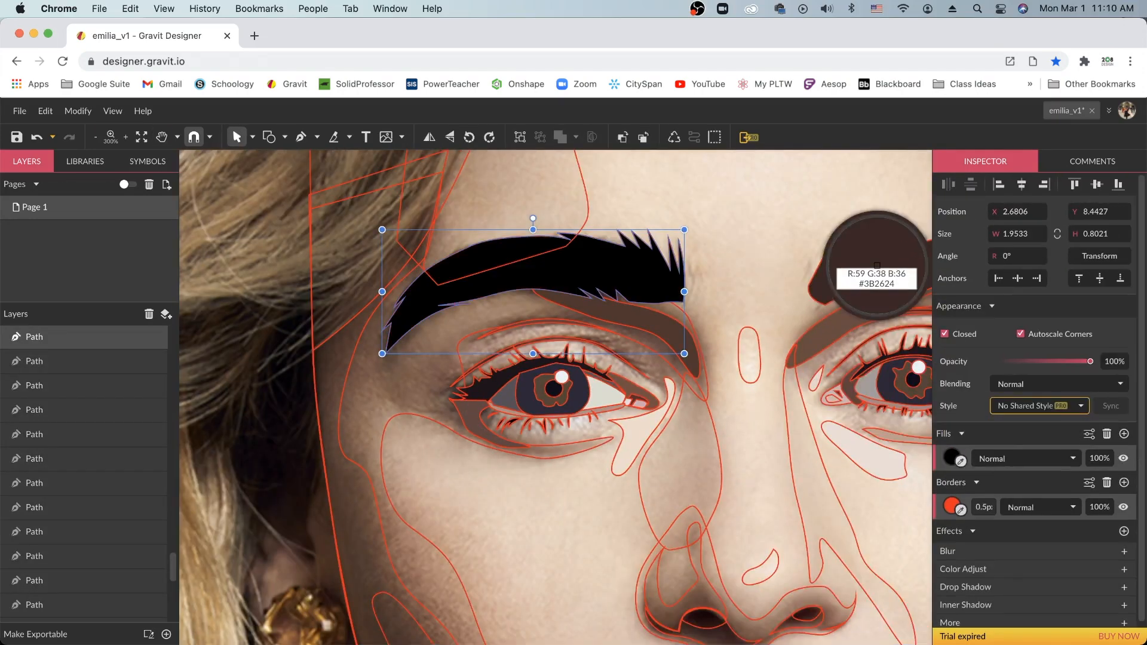
{"action": "left_click", "coordinate": [866, 260]}
{"action": "left_click", "coordinate": [747, 250]}
Send the brown shadow shape under this eye's outer corner backward in the stacking order
{"action": "key", "text": "super+plus"}
{"action": "key", "text": "super+plus"}
{"action": "scroll", "coordinate": [512, 425], "scroll_direction": "left", "scroll_amount": 3}
{"action": "left_click", "coordinate": [374, 500]}
{"action": "key", "text": "super+Down"}
Save the design as a new file named colored_emilia
{"action": "left_click", "coordinate": [19, 111]}
{"action": "left_click", "coordinate": [72, 279]}
{"action": "type", "text": "colored_emilia"}
{"action": "key", "text": "Return"}
{"action": "key", "text": "Escape"}
Bring the lower eyelid rim shape forward several levels so that it lies over the iris
{"action": "left_click", "coordinate": [629, 388]}
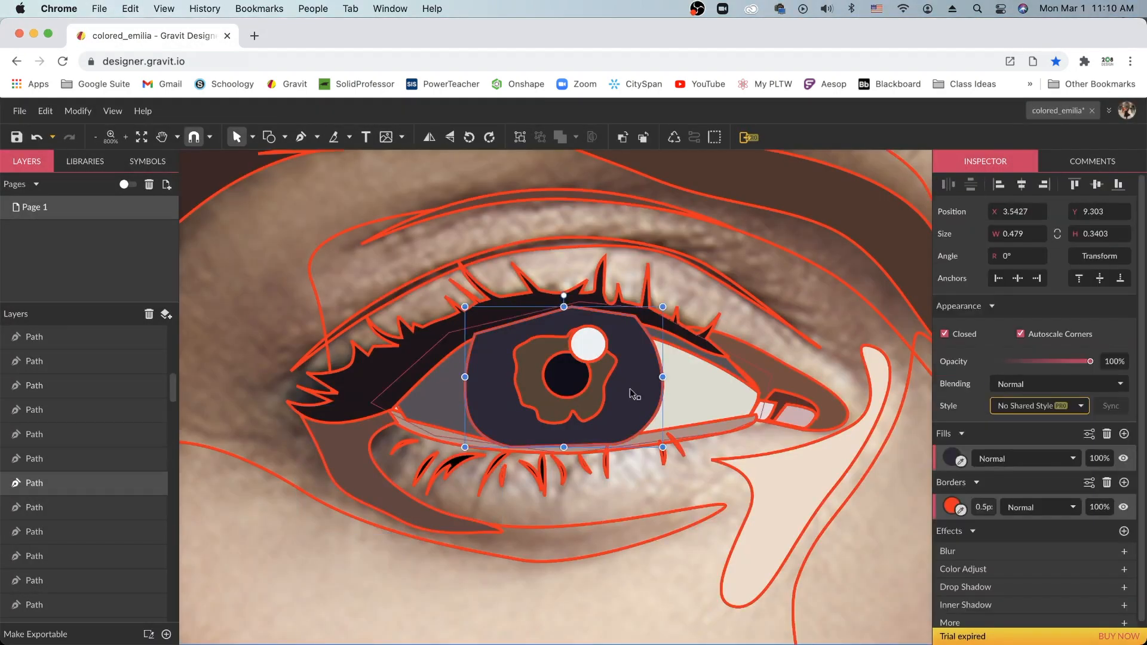
{"action": "left_click", "coordinate": [630, 445]}
{"action": "key", "text": "super+Up"}
{"action": "left_click_drag", "start_coordinate": [809, 430], "coordinate": [750, 472]}
{"action": "left_click", "coordinate": [644, 436]}
{"action": "key", "text": "super+Up"}
{"action": "key", "text": "super+Up"}
{"action": "key", "text": "super+Up"}
{"action": "key", "text": "super+Up"}
Fill the thin band running above this eye's upper lashes with a brown sampled from the photo
{"action": "left_click", "coordinate": [681, 285]}
{"action": "left_click", "coordinate": [1124, 434]}
{"action": "left_click", "coordinate": [960, 461]}
{"action": "left_click", "coordinate": [492, 276]}
{"action": "left_click", "coordinate": [711, 342]}
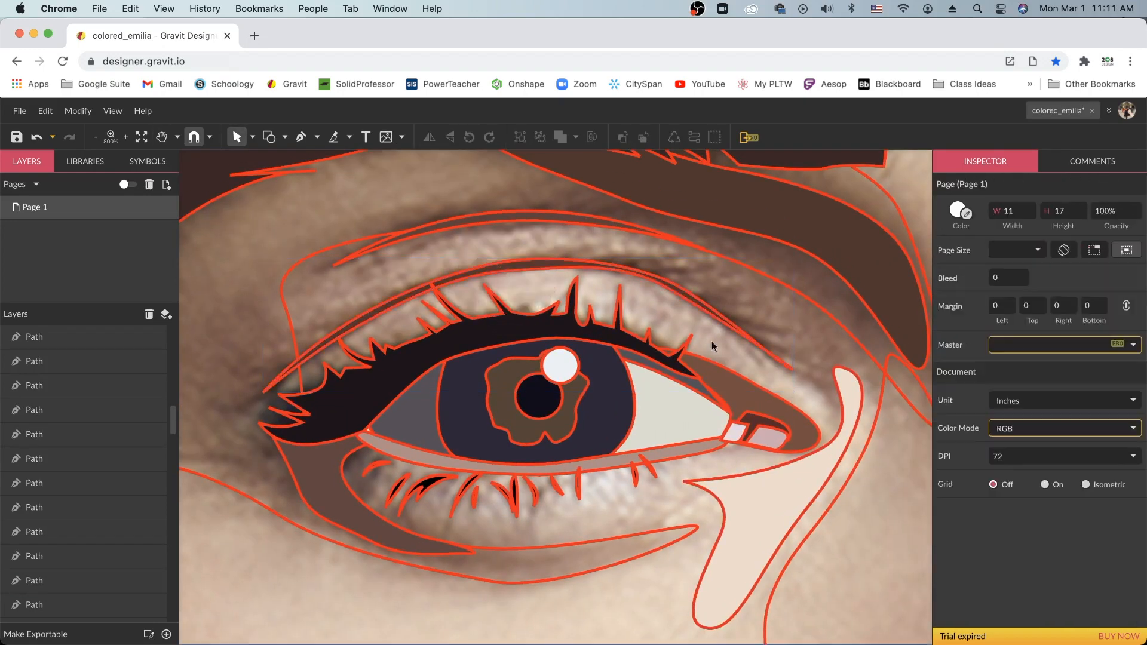
Fill the oval highlight on the nose bridge with a pale cream sampled from the photo
{"action": "key", "text": "super+minus"}
{"action": "key", "text": "super+minus"}
{"action": "left_click", "coordinate": [647, 425]}
{"action": "left_click", "coordinate": [1134, 433]}
{"action": "left_click", "coordinate": [960, 461]}
{"action": "left_click", "coordinate": [767, 412]}
{"action": "left_click", "coordinate": [1134, 433]}
{"action": "left_click", "coordinate": [960, 461]}
{"action": "left_click", "coordinate": [540, 426]}
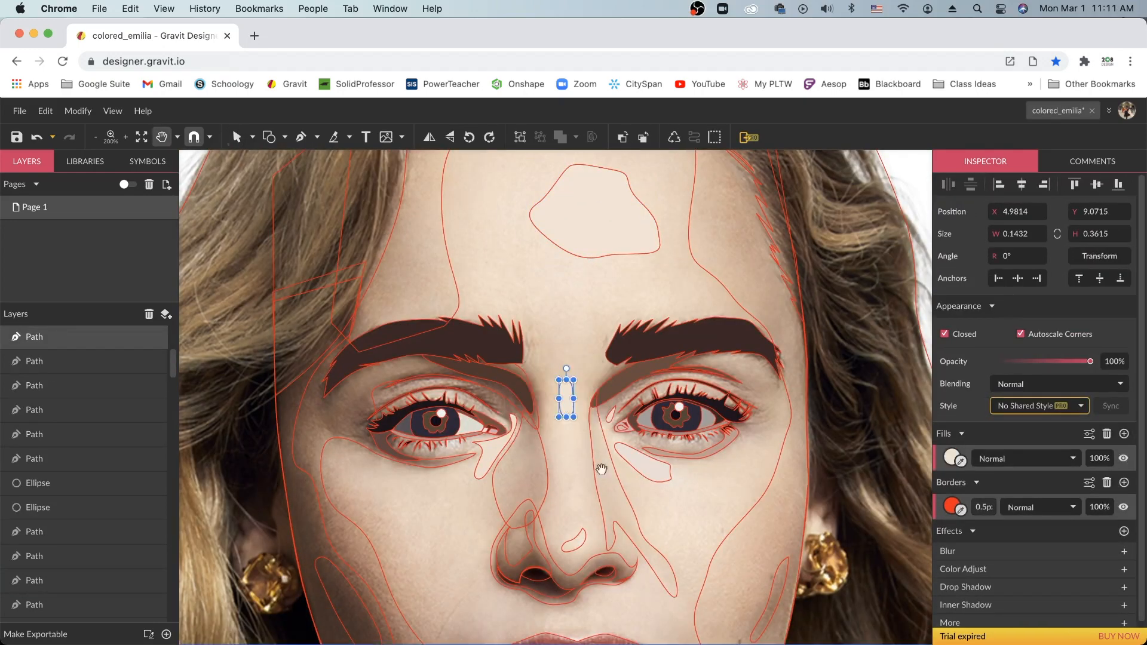
Fill the curved highlight on the nose tip with a pale cream sampled from the photo
{"action": "key", "text": "super+plus"}
{"action": "left_click", "coordinate": [517, 394]}
{"action": "key", "text": "super+plus"}
{"action": "key", "text": "super+plus"}
{"action": "key", "text": "super+plus"}
{"action": "left_click", "coordinate": [1135, 433]}
{"action": "left_click", "coordinate": [961, 461]}
{"action": "left_click", "coordinate": [552, 388]}
Select both nostril openings and fill them with a very dark red-brown sampled from the photo
{"action": "left_click", "coordinate": [675, 511]}
{"action": "left_click", "coordinate": [424, 531], "text": "shift"}
{"action": "left_click", "coordinate": [1135, 434]}
{"action": "left_click", "coordinate": [961, 460]}
{"action": "left_click", "coordinate": [660, 499]}
Fill the shadow shapes around the underside of both nostrils with dark browns sampled from the photo
{"action": "left_click", "coordinate": [642, 530]}
{"action": "left_click", "coordinate": [1135, 434]}
{"action": "left_click", "coordinate": [960, 460]}
{"action": "left_click", "coordinate": [432, 578]}
{"action": "left_click", "coordinate": [961, 461]}
{"action": "left_click", "coordinate": [465, 573]}
{"action": "left_click", "coordinate": [726, 533]}
{"action": "left_click", "coordinate": [726, 534]}
{"action": "left_click", "coordinate": [1123, 434]}
{"action": "left_click", "coordinate": [961, 460]}
{"action": "left_click", "coordinate": [778, 522]}
{"action": "left_click", "coordinate": [771, 527]}
Fill the curved shading shape around the left nose wing with a medium brown sampled from the photo
{"action": "left_click", "coordinate": [281, 422]}
{"action": "left_click", "coordinate": [1124, 434]}
{"action": "left_click", "coordinate": [961, 461]}
{"action": "left_click", "coordinate": [407, 418]}
Fill the large outline shape around the lower nose with a lighter brown sampled from the photo
{"action": "left_click", "coordinate": [430, 345]}
{"action": "left_click", "coordinate": [1124, 433]}
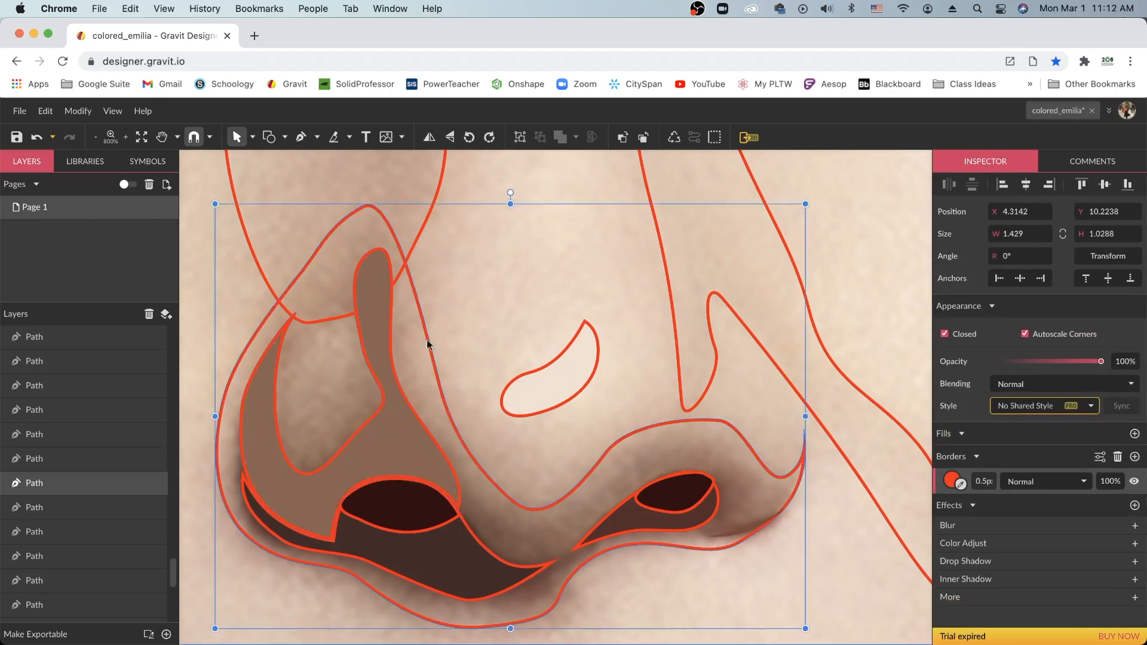
{"action": "left_click", "coordinate": [960, 461]}
{"action": "left_click", "coordinate": [717, 448]}
{"action": "left_click", "coordinate": [845, 568]}
Fill the remaining nose wing shape with brown and the long shape beside the nose with light tan, sampling the photo
{"action": "key", "text": "super+minus"}
{"action": "left_click", "coordinate": [647, 420]}
{"action": "left_click", "coordinate": [1134, 434]}
{"action": "left_click", "coordinate": [961, 461]}
{"action": "left_click", "coordinate": [450, 376]}
{"action": "left_click", "coordinate": [484, 377]}
{"action": "left_click", "coordinate": [1134, 434]}
{"action": "left_click", "coordinate": [960, 460]}
{"action": "left_click", "coordinate": [430, 346]}
Fill the two small teeth on the right side of the mouth with dark grey-browns sampled from the photo
{"action": "key", "text": "super+plus"}
{"action": "left_click", "coordinate": [680, 417]}
{"action": "left_click", "coordinate": [1123, 458]}
{"action": "left_click", "coordinate": [960, 461]}
{"action": "left_click", "coordinate": [699, 412]}
{"action": "left_click", "coordinate": [660, 414]}
{"action": "left_click", "coordinate": [1123, 458]}
{"action": "left_click", "coordinate": [961, 460]}
{"action": "left_click", "coordinate": [657, 411]}
{"action": "left_click", "coordinate": [639, 407]}
Fill the front teeth and the smaller teeth on the left side of the mouth with muted grey-browns sampled from the photo
{"action": "left_click", "coordinate": [511, 406]}
{"action": "left_click", "coordinate": [1123, 434]}
{"action": "left_click", "coordinate": [960, 460]}
{"action": "left_click", "coordinate": [514, 409]}
{"action": "scroll", "coordinate": [514, 409], "scroll_direction": "left", "scroll_amount": 3}
{"action": "left_click", "coordinate": [589, 429]}
{"action": "key", "text": "super+z"}
{"action": "left_click", "coordinate": [960, 461]}
{"action": "left_click", "coordinate": [572, 442]}
{"action": "left_click", "coordinate": [497, 450]}
{"action": "left_click", "coordinate": [961, 461]}
{"action": "left_click", "coordinate": [502, 440]}
Select the three jagged highlights on the lower lip and fill them with a light pink sampled from the photo
{"action": "scroll", "coordinate": [502, 440], "scroll_direction": "right", "scroll_amount": 4}
{"action": "left_click", "coordinate": [469, 448]}
{"action": "left_click", "coordinate": [529, 449], "text": "shift"}
{"action": "left_click", "coordinate": [598, 471]}
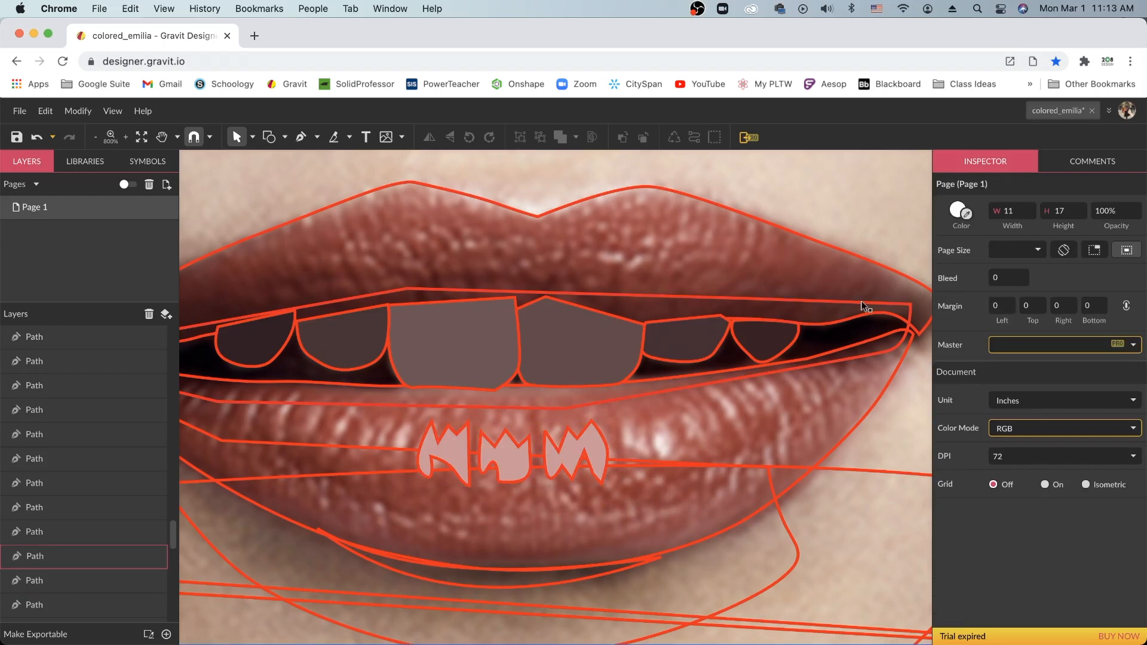
Fill the mouth opening with black and the upper lip with a brick red sampled from the photo
{"action": "left_click", "coordinate": [844, 332]}
{"action": "left_click", "coordinate": [960, 460]}
{"action": "left_click", "coordinate": [730, 250]}
{"action": "key", "text": "super+minus"}
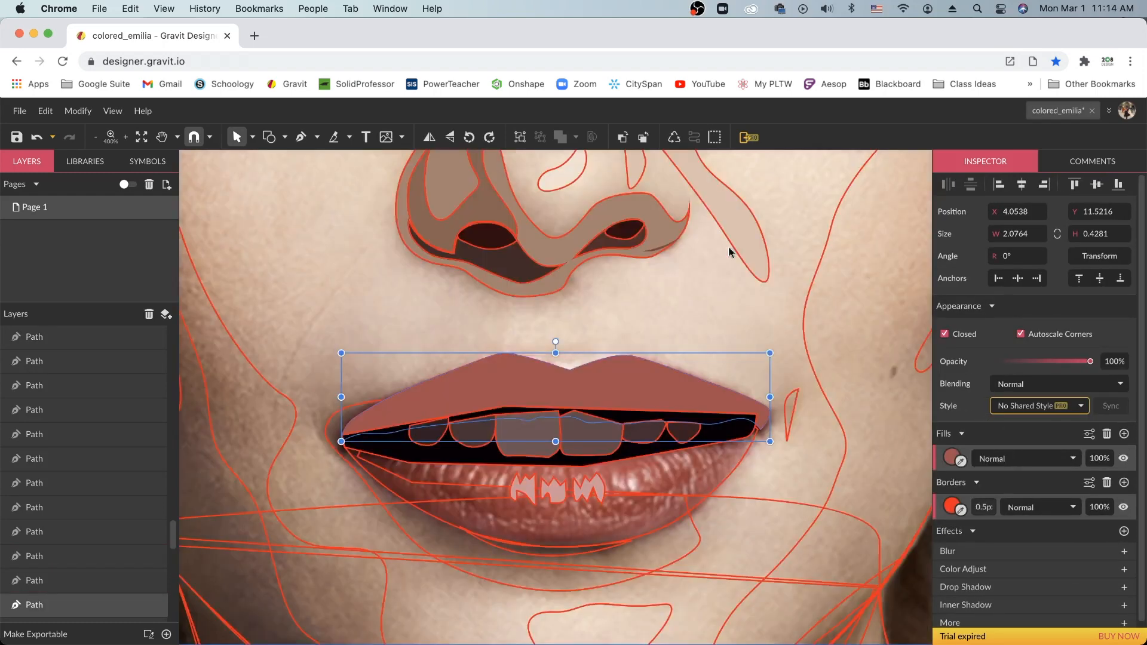
Fill the lower lip with a brick red sampled from the photo
{"action": "scroll", "coordinate": [729, 246], "scroll_direction": "down", "scroll_amount": 3}
{"action": "left_click", "coordinate": [705, 364]}
{"action": "left_click", "coordinate": [1124, 434]}
{"action": "left_click", "coordinate": [960, 460]}
{"action": "left_click", "coordinate": [534, 412]}
Send the lip shapes back in the stacking order, behind the teeth and the lip highlights
{"action": "left_click", "coordinate": [715, 322]}
{"action": "key", "text": "super+Down"}
{"action": "key", "text": "super+Down"}
{"action": "left_click", "coordinate": [649, 330]}
{"action": "left_click", "coordinate": [395, 331], "text": "shift"}
{"action": "key", "text": "super+Down"}
Fill the thin crescent shadow directly beneath the lower lip with the dark brown #50332D sampled from the photo
{"action": "left_click", "coordinate": [736, 378]}
{"action": "key", "text": "super+plus"}
{"action": "left_click", "coordinate": [621, 460]}
{"action": "left_click", "coordinate": [1134, 434]}
{"action": "left_click", "coordinate": [960, 460]}
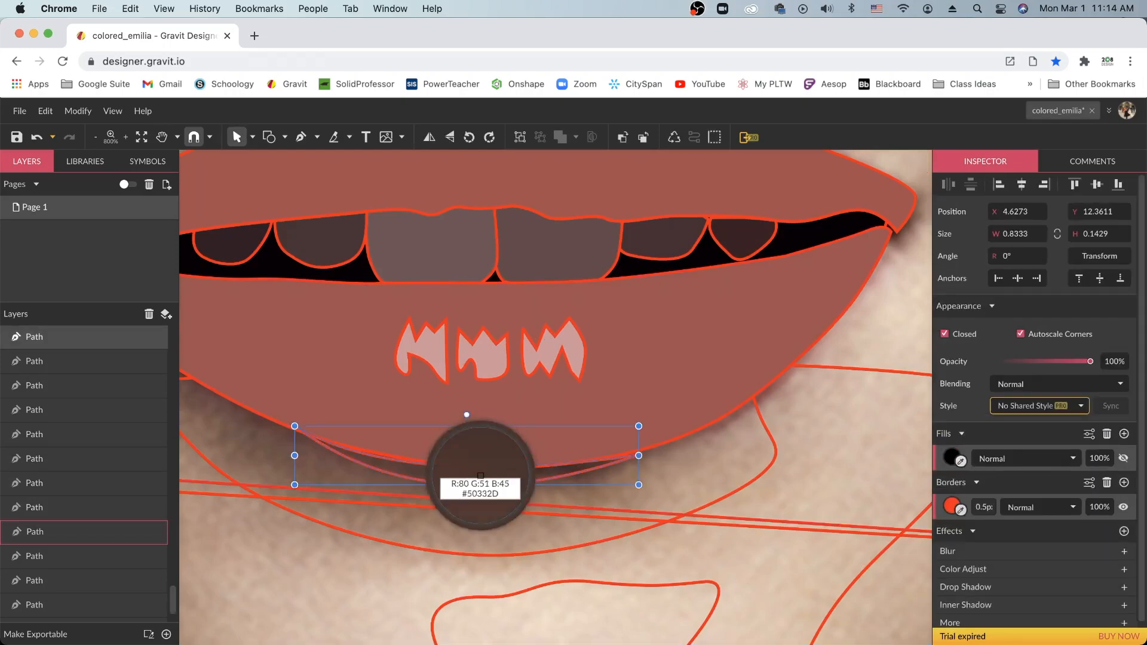
{"action": "left_click", "coordinate": [479, 472]}
Fill the larger shadow below the lower lip with a medium grey-brown sampled from the photo
{"action": "scroll", "coordinate": [479, 472], "scroll_direction": "left", "scroll_amount": 3}
{"action": "left_click", "coordinate": [478, 503]}
{"action": "left_click", "coordinate": [1134, 433]}
{"action": "left_click", "coordinate": [961, 460]}
{"action": "left_click", "coordinate": [420, 444]}
Fill the small crease beside the right corner of the mouth with a skin tone sampled from the photo
{"action": "key", "text": "super+plus"}
{"action": "left_click_drag", "start_coordinate": [703, 417], "coordinate": [563, 417]}
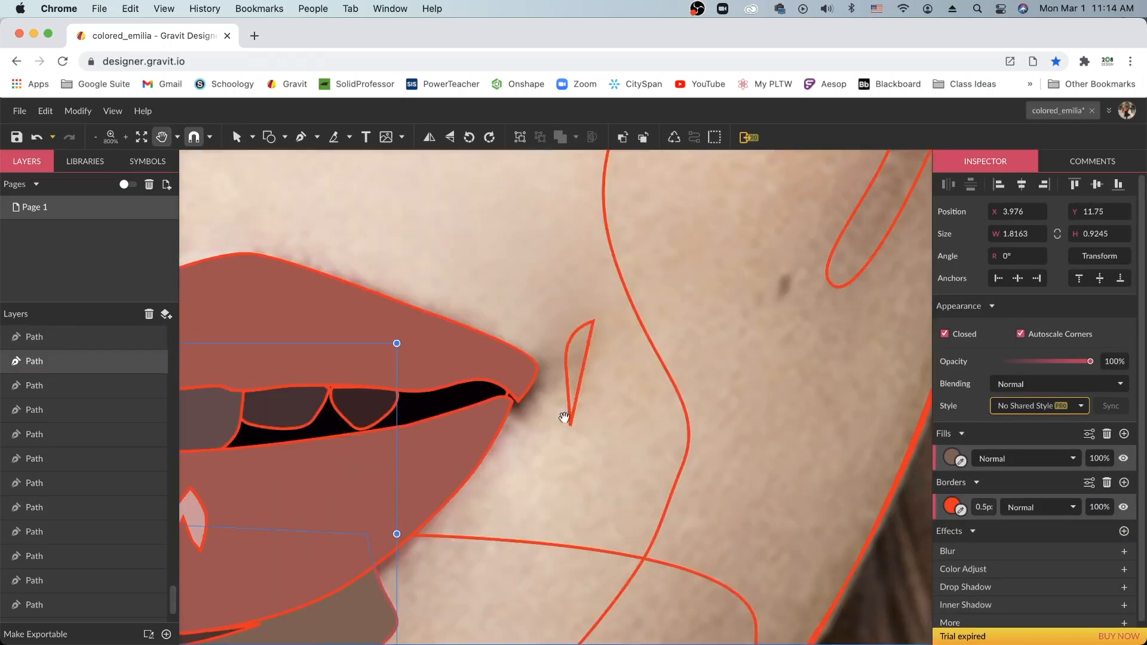
{"action": "left_click", "coordinate": [571, 412]}
{"action": "left_click", "coordinate": [960, 460]}
{"action": "left_click", "coordinate": [572, 340]}
Fill the narrow slanted hollow on the right cheek with a muted rose-brown sampled from the photo
{"action": "left_click_drag", "start_coordinate": [926, 154], "coordinate": [709, 499]}
{"action": "left_click", "coordinate": [710, 500]}
{"action": "left_click", "coordinate": [960, 461]}
{"action": "left_click", "coordinate": [687, 502]}
{"action": "key", "text": "super+minus"}
{"action": "key", "text": "super+minus"}
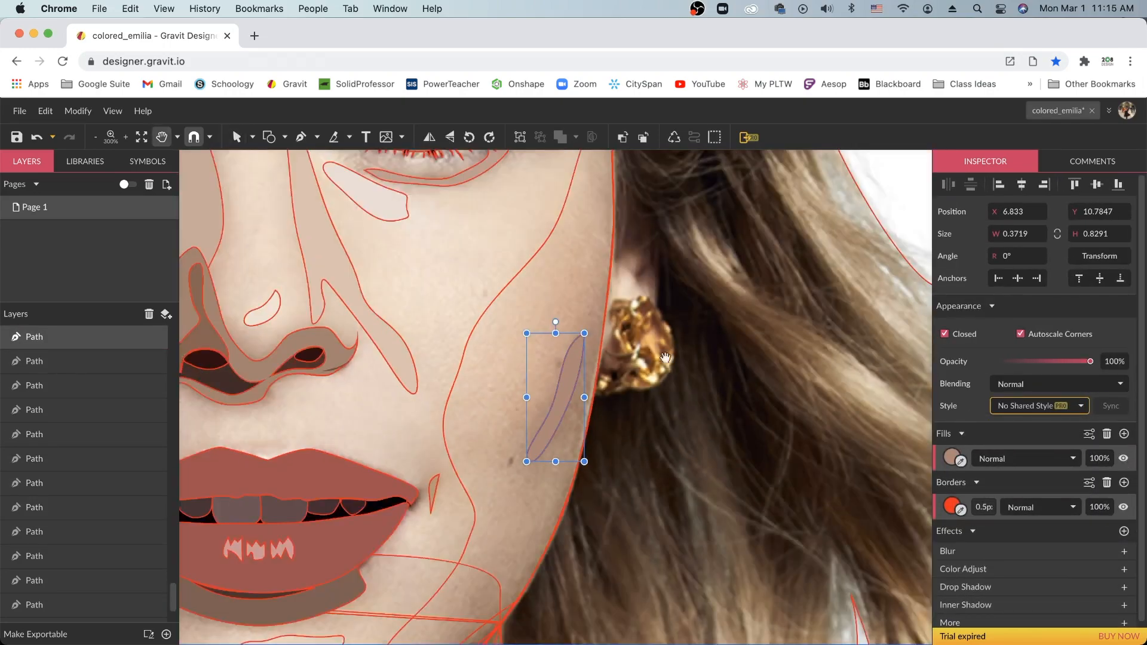
Fill the highlight in the middle of the chin with a pale pink-beige sampled from the photo
{"action": "left_click_drag", "start_coordinate": [257, 418], "coordinate": [777, 545]}
{"action": "left_click_drag", "start_coordinate": [604, 563], "coordinate": [449, 285]}
{"action": "left_click", "coordinate": [616, 529]}
{"action": "left_click", "coordinate": [1124, 434]}
{"action": "left_click", "coordinate": [961, 461]}
{"action": "left_click_drag", "start_coordinate": [535, 375], "coordinate": [626, 412]}
Fill the elongated oval hollow on the left cheek with a dark brown sampled from the photo
{"action": "left_click", "coordinate": [413, 306]}
{"action": "left_click", "coordinate": [1124, 434]}
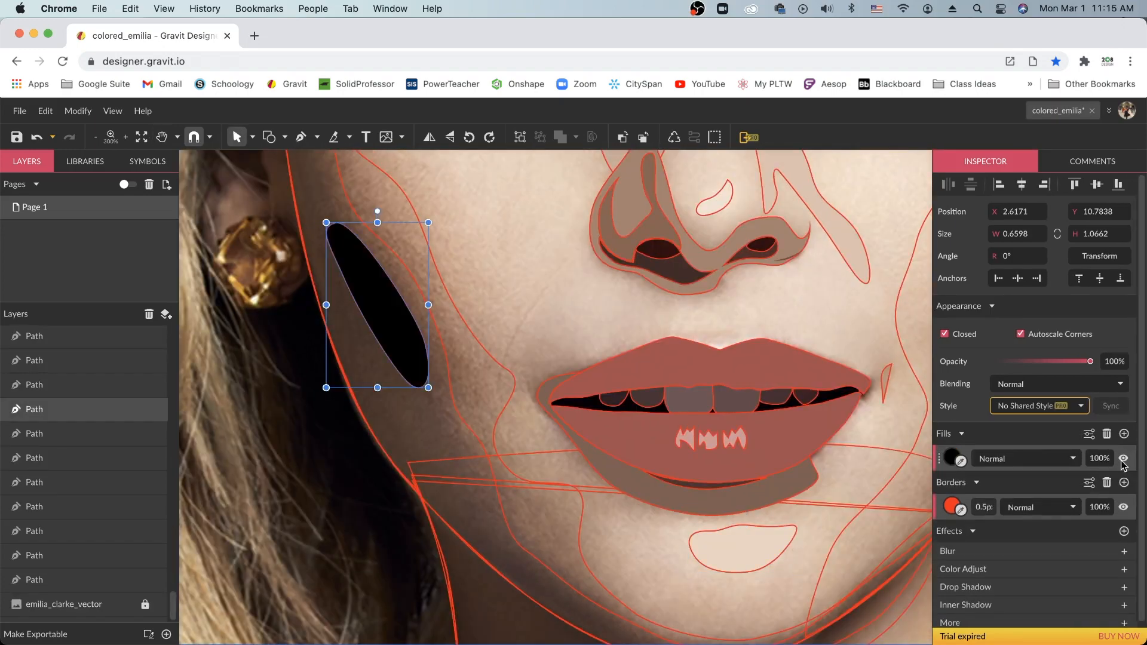
{"action": "left_click", "coordinate": [960, 461]}
{"action": "left_click", "coordinate": [383, 303]}
Fill the outer shadow band along the left side of the face with brown and the inner cheek shadow with #946957
{"action": "left_click_drag", "start_coordinate": [382, 302], "coordinate": [417, 420]}
{"action": "left_click", "coordinate": [460, 429]}
{"action": "left_click", "coordinate": [1124, 434]}
{"action": "left_click", "coordinate": [526, 480]}
{"action": "key", "text": "i"}
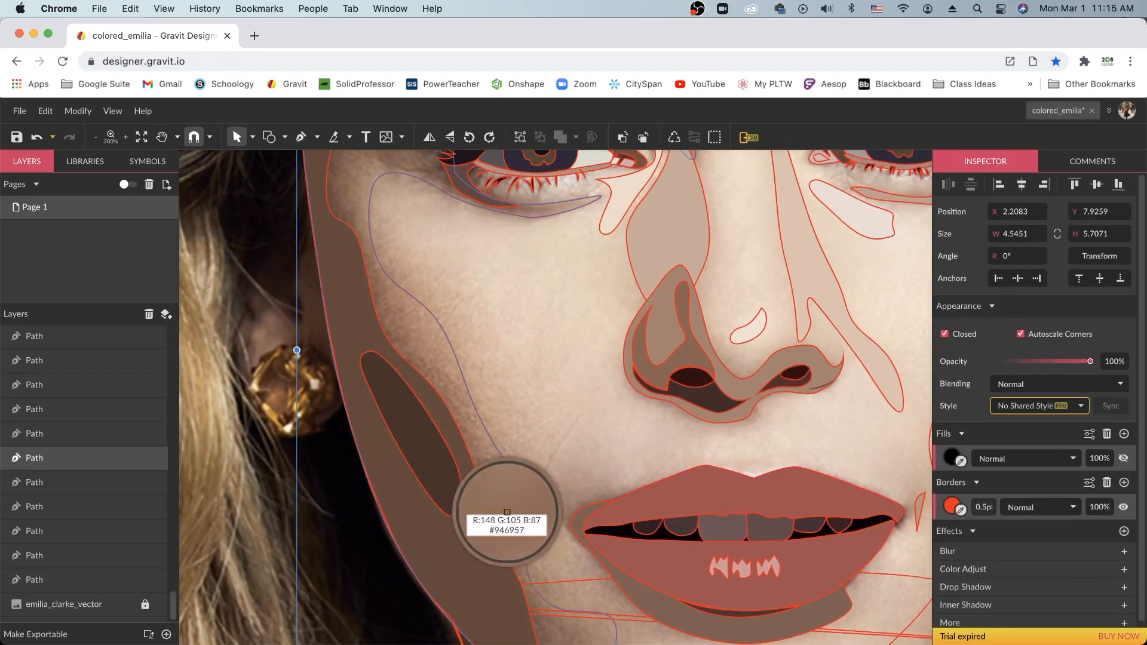
{"action": "left_click", "coordinate": [507, 512]}
Fill the shadow on the left side of the forehead with tan and arrange it behind the eyebrow and temple shapes
{"action": "left_click", "coordinate": [535, 409]}
{"action": "key", "text": "super+minus"}
{"action": "left_click_drag", "start_coordinate": [702, 259], "coordinate": [603, 485]}
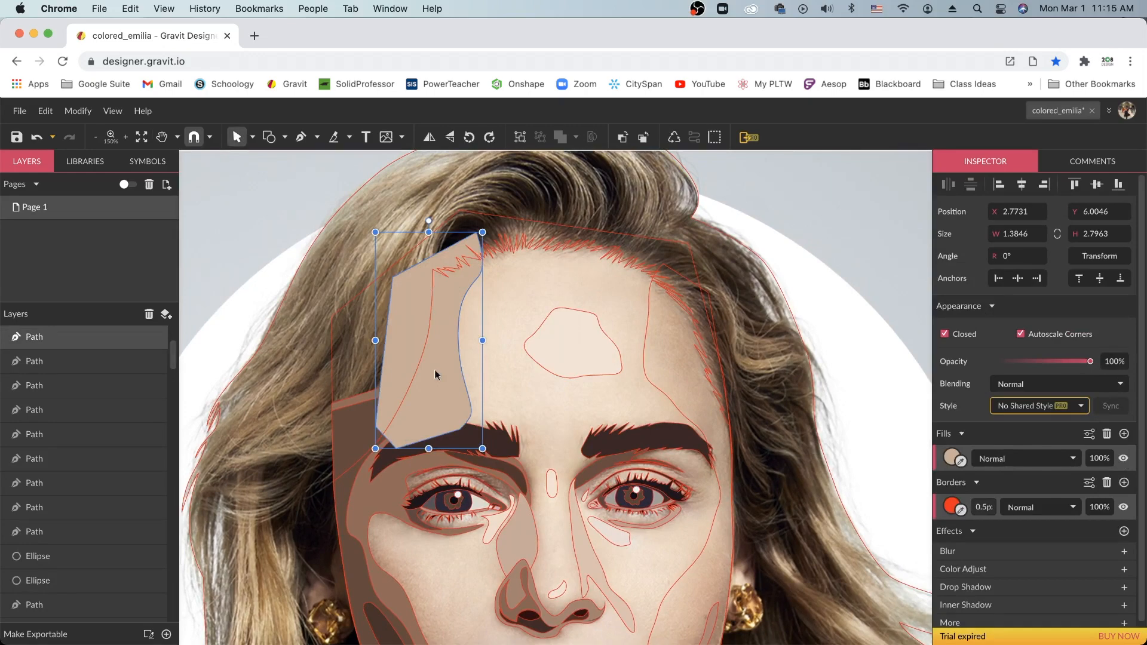
{"action": "key", "text": "super+Down"}
{"action": "key", "text": "super+Down"}
{"action": "key", "text": "super+Down"}
{"action": "key", "text": "super+Down"}
{"action": "key", "text": "super+Down"}
{"action": "left_click", "coordinate": [78, 111]}
{"action": "left_click", "coordinate": [305, 210]}
{"action": "key", "text": "super+Up"}
Fill the shadow along the right side of the forehead and cheek with a tan sampled from the photo
{"action": "left_click", "coordinate": [649, 311]}
{"action": "left_click", "coordinate": [1122, 459]}
{"action": "left_click", "coordinate": [959, 460]}
{"action": "left_click", "coordinate": [709, 384]}
{"action": "scroll", "coordinate": [662, 390], "scroll_direction": "down", "scroll_amount": 5}
{"action": "left_click", "coordinate": [627, 418]}
Fill the deep shadow under the chin and down the neck with a very dark brown sampled from the photo
{"action": "scroll", "coordinate": [511, 489], "scroll_direction": "down", "scroll_amount": 5}
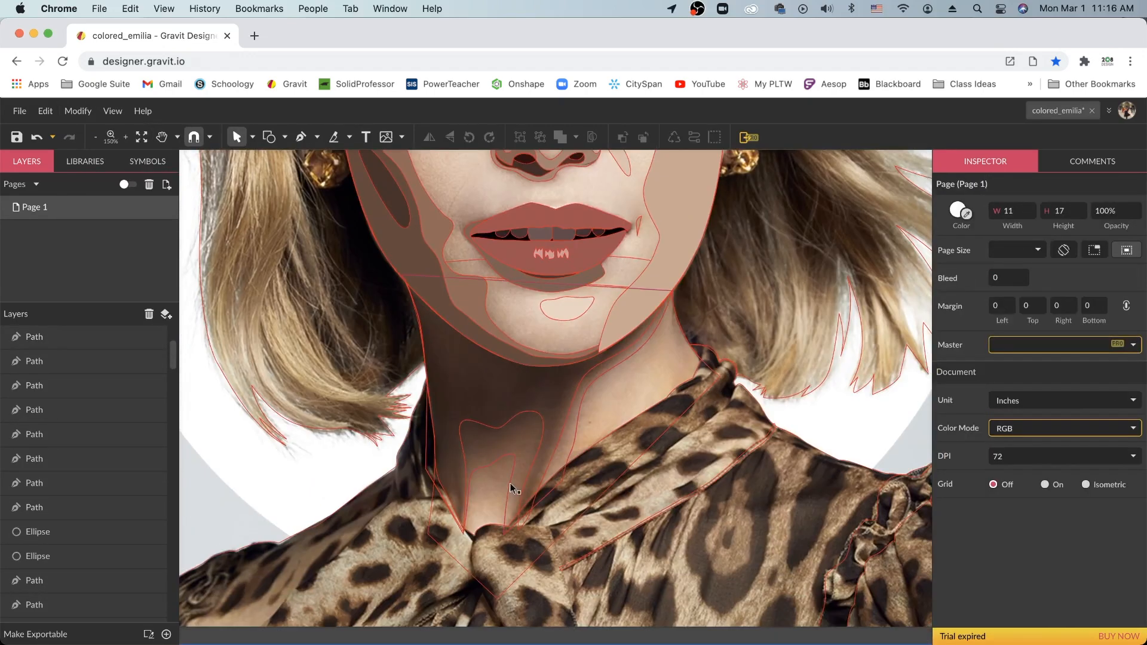
{"action": "left_click", "coordinate": [521, 489]}
{"action": "left_click", "coordinate": [1133, 434]}
{"action": "left_click", "coordinate": [960, 460]}
{"action": "left_click", "coordinate": [494, 384]}
Fill the larger neck shadow shape with a medium brown sampled from the photo
{"action": "left_click", "coordinate": [580, 395]}
{"action": "left_click", "coordinate": [1134, 433]}
{"action": "left_click", "coordinate": [960, 461]}
{"action": "left_click", "coordinate": [517, 456]}
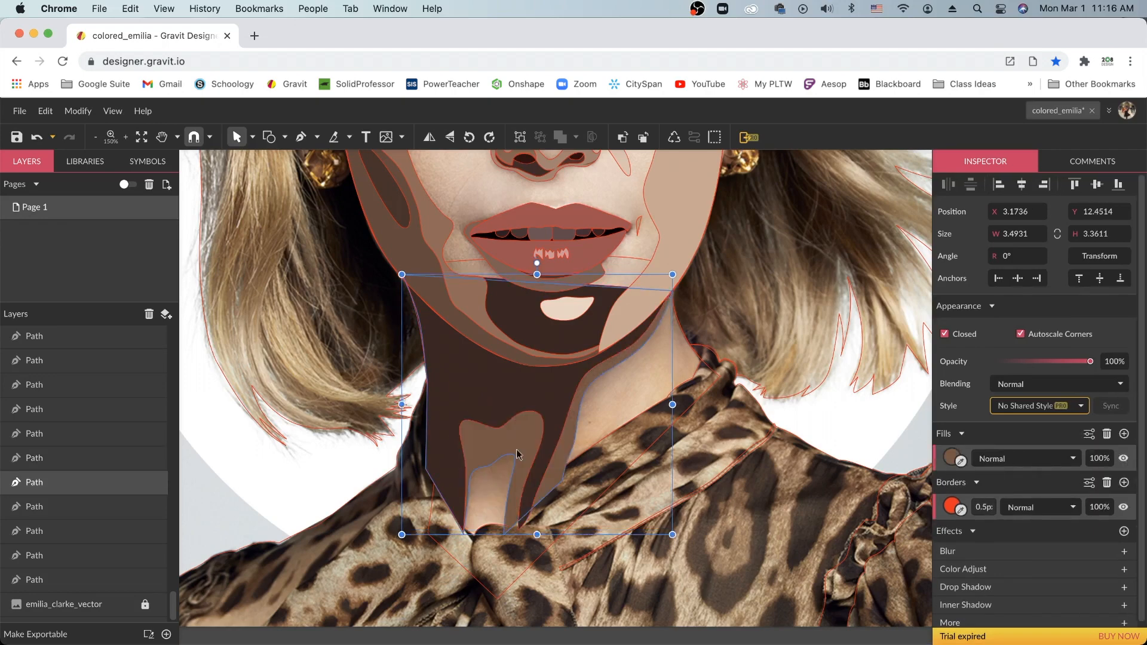
Fill the base neck shape with a light tan sampled from the lit side of the neck
{"action": "left_click", "coordinate": [703, 392]}
{"action": "left_click", "coordinate": [663, 394]}
{"action": "left_click", "coordinate": [1133, 434]}
{"action": "left_click", "coordinate": [960, 461]}
{"action": "left_click", "coordinate": [642, 371]}
{"action": "left_click_drag", "start_coordinate": [674, 405], "coordinate": [681, 611]}
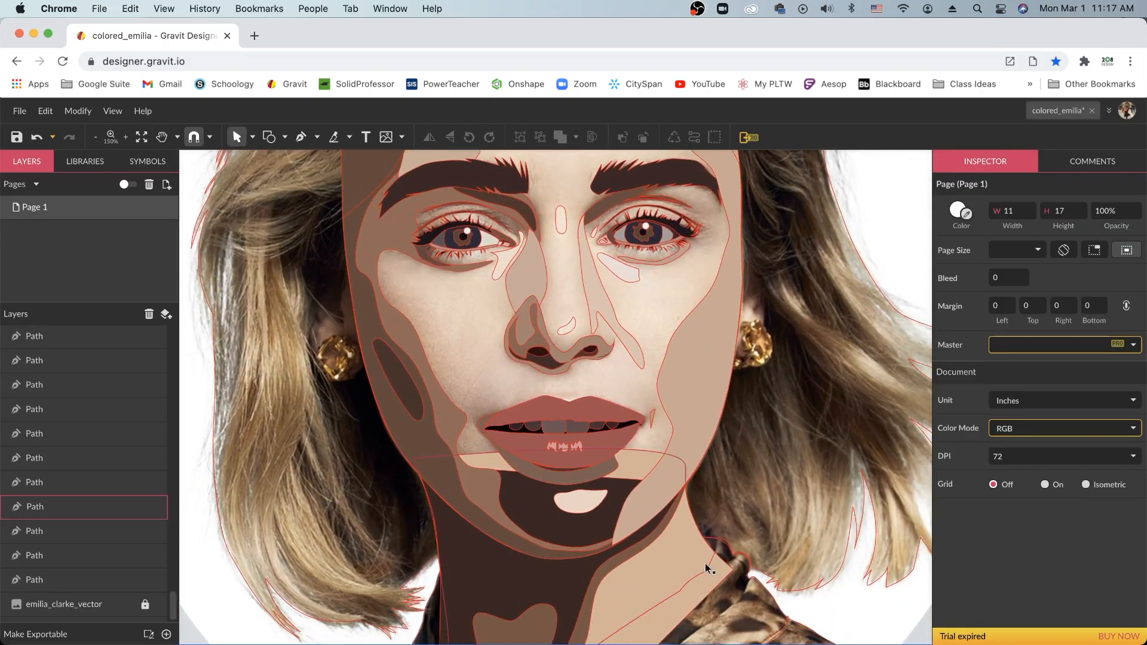
Fill the base face shape with a light peach skin tone sampled from the forehead
{"action": "left_click", "coordinate": [725, 538]}
{"action": "left_click_drag", "start_coordinate": [775, 206], "coordinate": [780, 537]}
{"action": "left_click", "coordinate": [780, 537]}
{"action": "left_click", "coordinate": [565, 309]}
{"action": "left_click", "coordinate": [1133, 434]}
{"action": "left_click", "coordinate": [959, 460]}
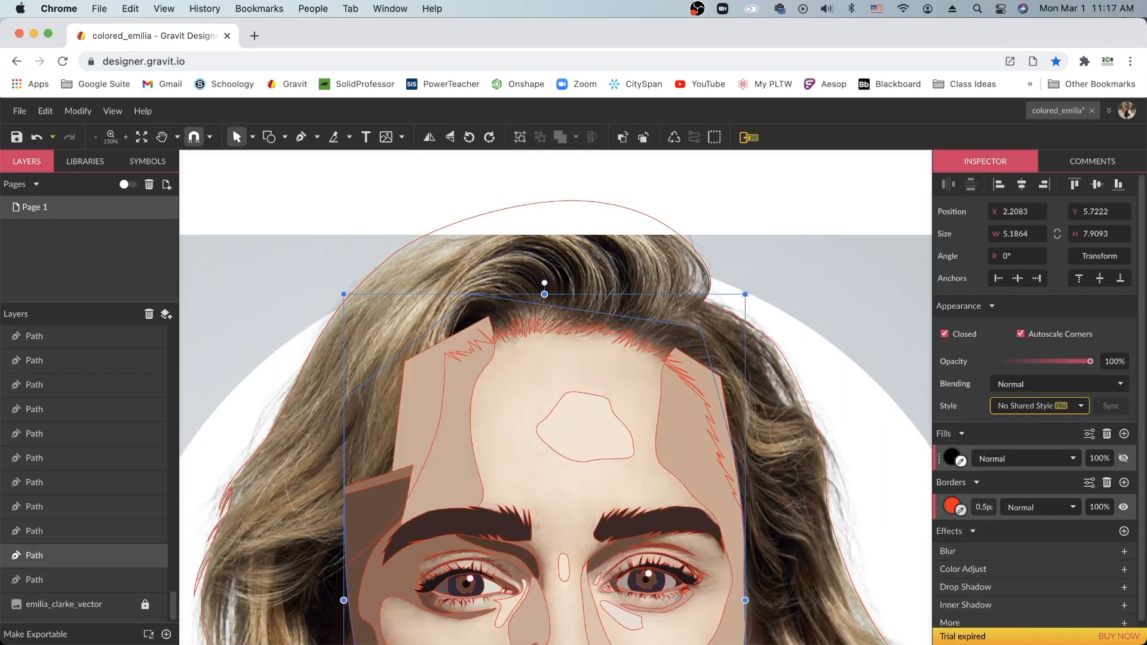
{"action": "left_click", "coordinate": [626, 399]}
{"action": "key", "text": "Escape"}
{"action": "scroll", "coordinate": [652, 383], "scroll_direction": "down", "scroll_amount": 5}
{"action": "left_click", "coordinate": [594, 346]}
{"action": "left_click", "coordinate": [651, 369]}
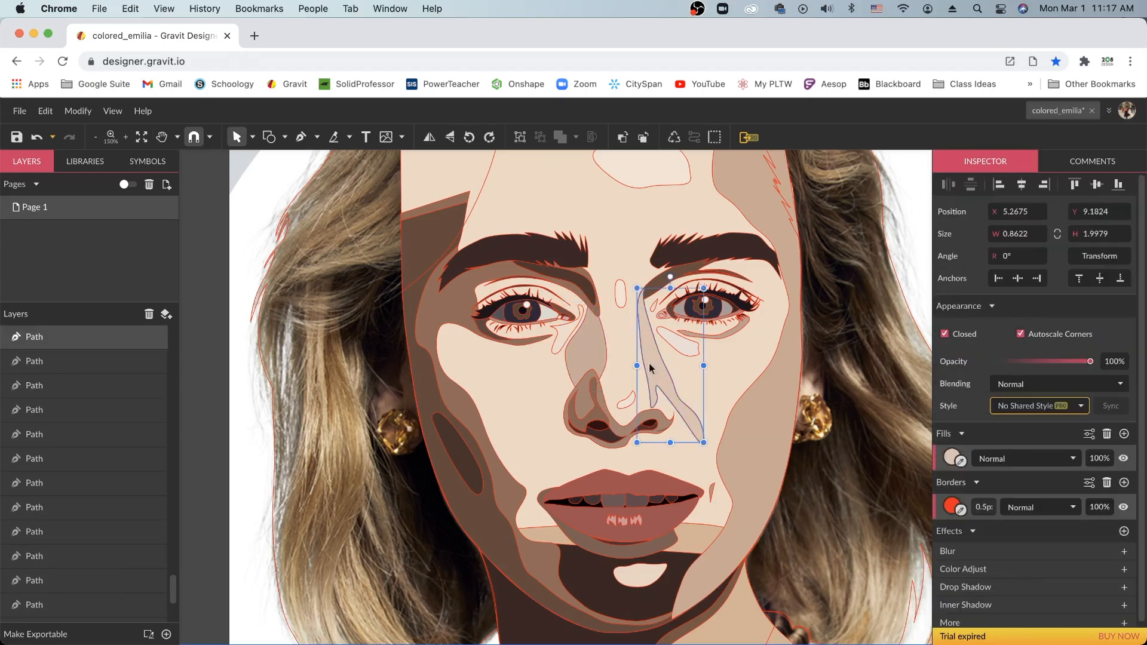
{"action": "key", "text": "Escape"}
Select the light neck shape together with the dark neck shadow and send both to the back
{"action": "scroll", "coordinate": [719, 374], "scroll_direction": "down", "scroll_amount": 5}
{"action": "left_click", "coordinate": [653, 400]}
{"action": "left_click", "coordinate": [663, 448], "text": "shift"}
{"action": "key", "text": "super+shift+Down"}
{"action": "key", "text": "Escape"}
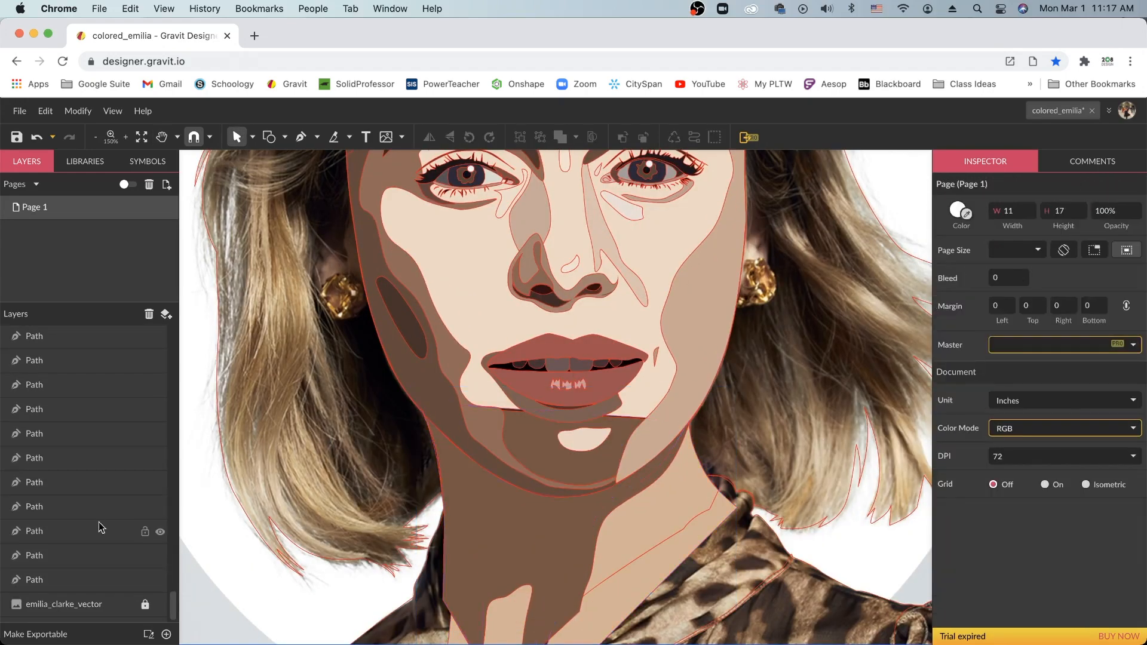
Move the shape at the right edge of the jaw three levels back in the stacking order
{"action": "left_click", "coordinate": [89, 579]}
{"action": "key", "text": "Escape"}
{"action": "left_click", "coordinate": [689, 407]}
{"action": "key", "text": "super+Down"}
{"action": "key", "text": "super+Down"}
{"action": "key", "text": "super+Down"}
Send the medium-brown neck shadow backward behind the face, and adjust it forward by two levels
{"action": "left_click", "coordinate": [568, 602]}
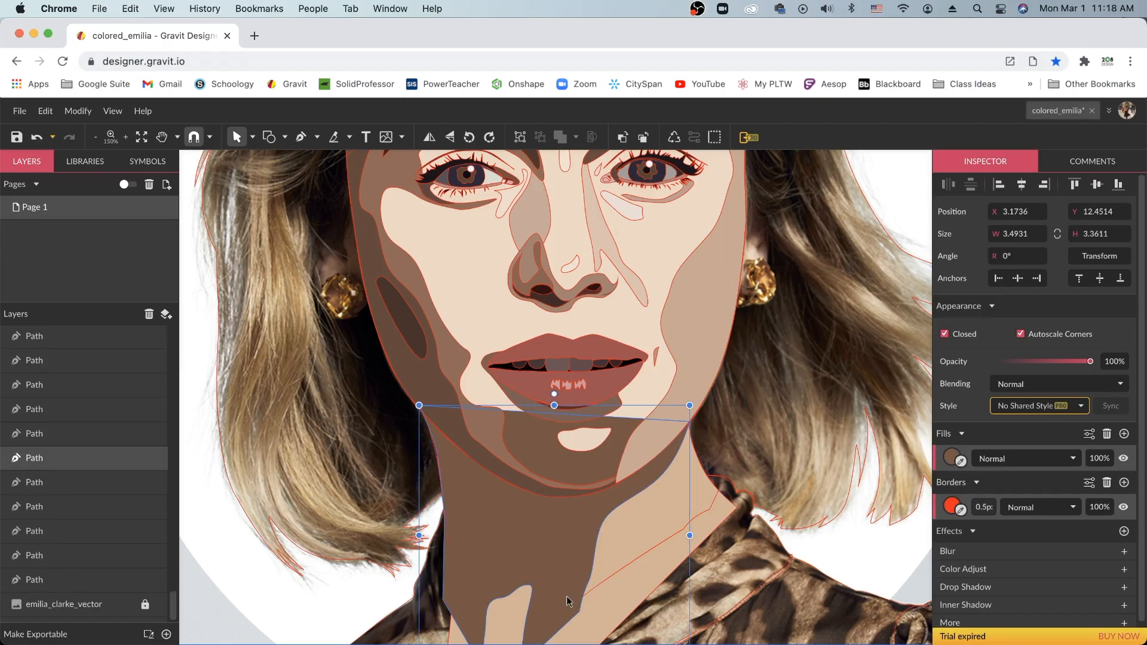
{"action": "key", "text": "super+Down"}
{"action": "key", "text": "super+Down"}
{"action": "key", "text": "super+Down"}
{"action": "key", "text": "super+Down"}
{"action": "key", "text": "super+Down"}
{"action": "key", "text": "super+Up"}
{"action": "key", "text": "super+Up"}
Bring the lowest neck path forward two levels so the neck shadows stack in the right order
{"action": "left_click", "coordinate": [123, 559]}
{"action": "left_click", "coordinate": [123, 580]}
{"action": "key", "text": "super+Up"}
{"action": "key", "text": "super+Up"}
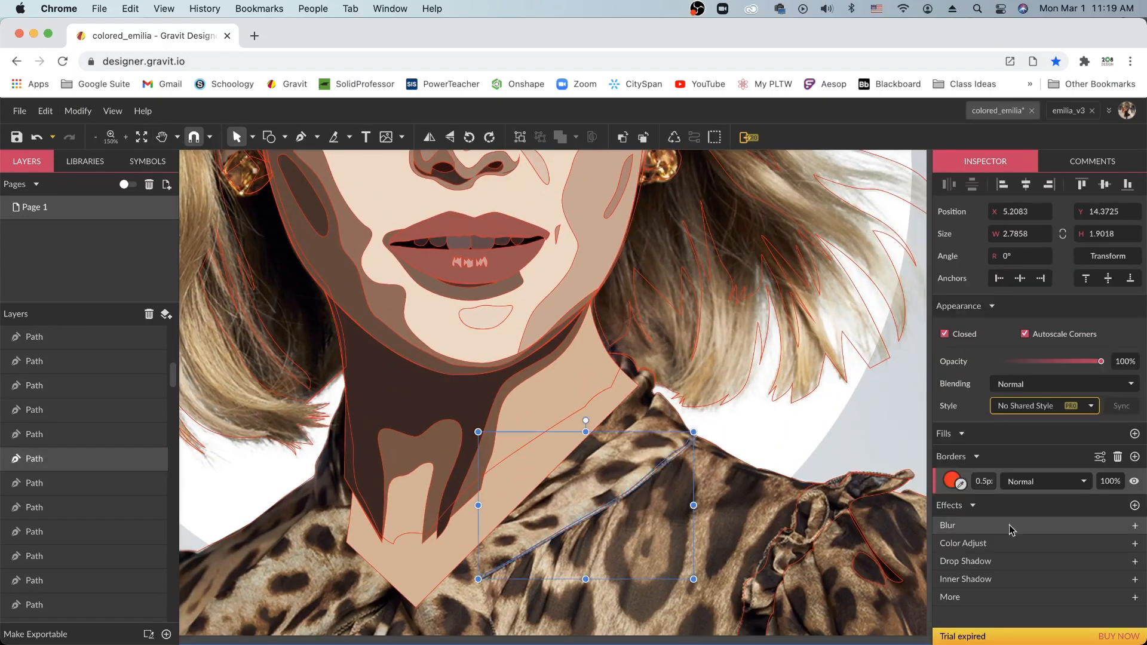
Fill the dark spot and the ruffled band on the blouse's right shoulder with near-black colours sampled from the photo
{"action": "left_click", "coordinate": [873, 559]}
{"action": "left_click", "coordinate": [867, 564]}
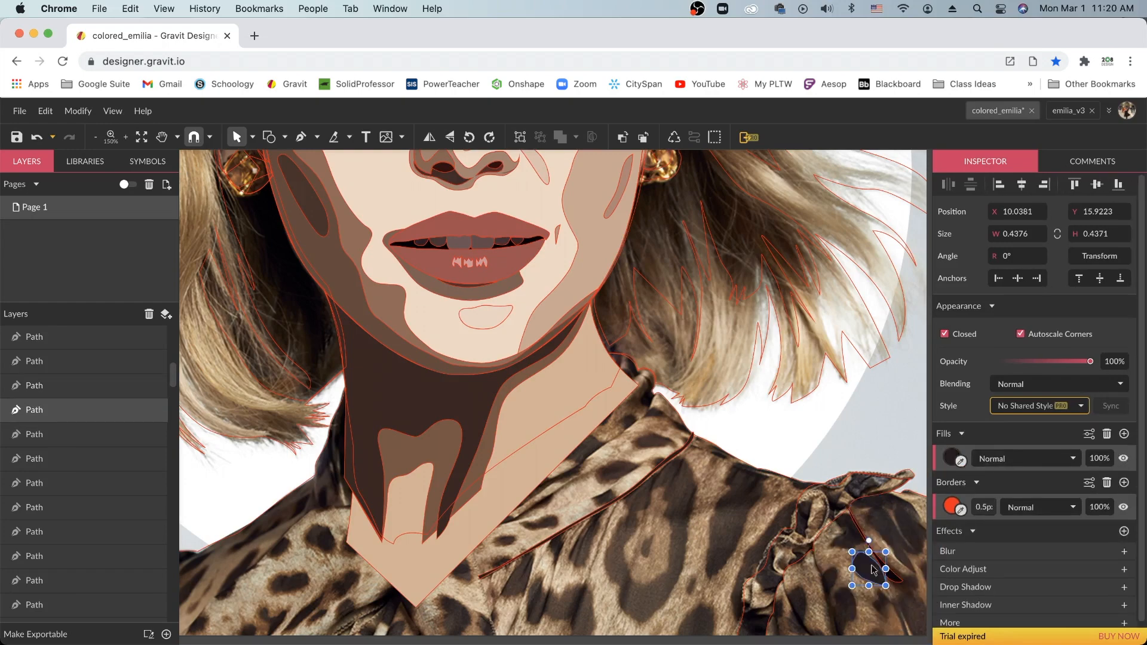
{"action": "left_click", "coordinate": [815, 520]}
{"action": "left_click", "coordinate": [960, 461]}
{"action": "left_click", "coordinate": [852, 496]}
Fill the whole blouse shape with a medium brown sampled from the leopard print
{"action": "left_click", "coordinate": [688, 485]}
{"action": "left_click", "coordinate": [959, 461]}
{"action": "left_click", "coordinate": [695, 488]}
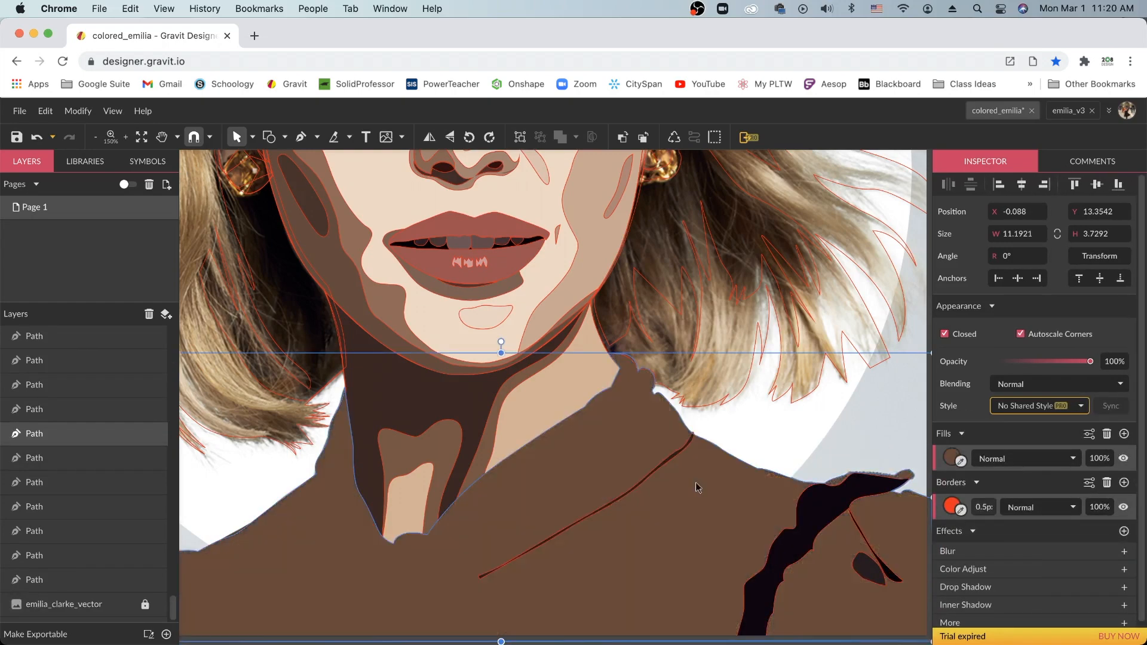
{"action": "key", "text": "Escape"}
Fill the paths of the right-hand earring with a golden brown sampled from the photo
{"action": "key", "text": "super+minus"}
{"action": "key", "text": "super+minus"}
{"action": "left_click_drag", "start_coordinate": [819, 446], "coordinate": [819, 559]}
{"action": "key", "text": "super+plus"}
{"action": "key", "text": "super+plus"}
{"action": "key", "text": "super+plus"}
{"action": "key", "text": "super+plus"}
{"action": "left_click", "coordinate": [715, 362]}
{"action": "key", "text": "super+plus"}
{"action": "left_click", "coordinate": [1122, 434]}
{"action": "left_click", "coordinate": [960, 461]}
{"action": "left_click", "coordinate": [553, 397]}
{"action": "left_click", "coordinate": [582, 457]}
{"action": "left_click", "coordinate": [1123, 433]}
{"action": "left_click", "coordinate": [959, 460]}
{"action": "left_click", "coordinate": [564, 407]}
Fill the right-hand ear with a skin tone sampled from the shaded side of the face
{"action": "left_click", "coordinate": [1123, 458]}
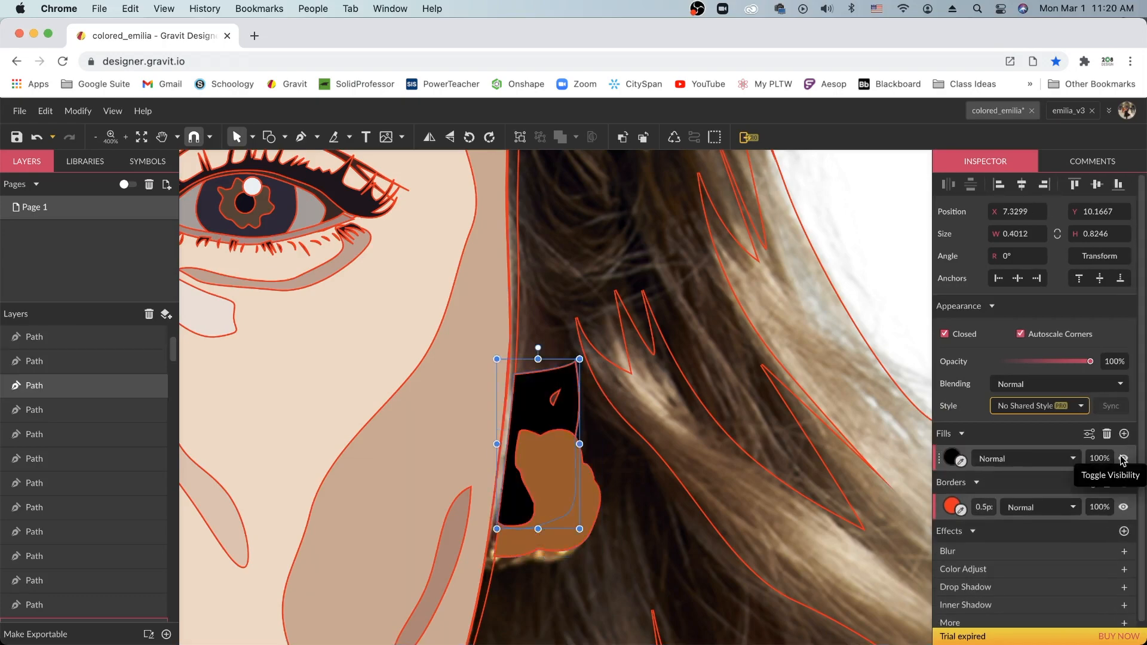
{"action": "left_click", "coordinate": [960, 460]}
{"action": "left_click", "coordinate": [419, 359]}
Fill the large dark hair section beside the right side of the face with a near-black brown sampled from the photo
{"action": "left_click", "coordinate": [615, 583]}
{"action": "key", "text": "super+minus"}
{"action": "left_click", "coordinate": [655, 454]}
{"action": "scroll", "coordinate": [655, 454], "scroll_direction": "down", "scroll_amount": 3}
{"action": "left_click", "coordinate": [960, 461]}
{"action": "left_click", "coordinate": [648, 313]}
Fill the selected dark hair strands on top of the head with a dark brown sampled from the photo
{"action": "scroll", "coordinate": [647, 312], "scroll_direction": "up", "scroll_amount": 8}
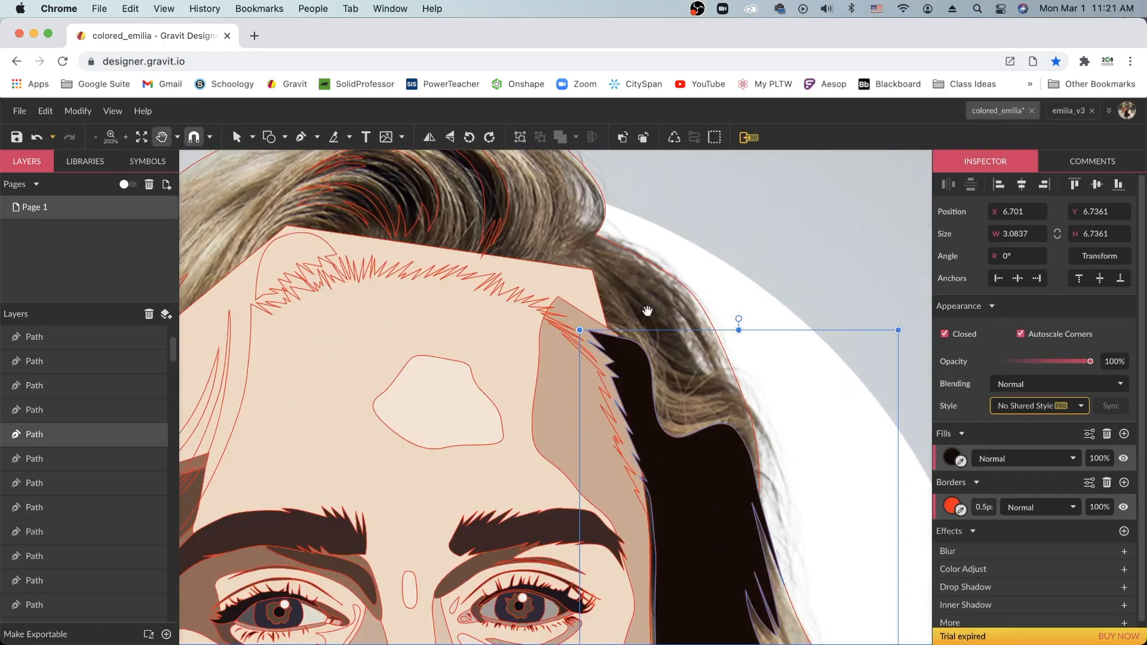
{"action": "left_click", "coordinate": [621, 322]}
{"action": "left_click", "coordinate": [561, 335], "text": "shift"}
{"action": "left_click", "coordinate": [1134, 434]}
{"action": "left_click", "coordinate": [960, 460]}
{"action": "left_click", "coordinate": [546, 320]}
Hide the fill of the base face shape to expose the photo's hairline
{"action": "left_click", "coordinate": [686, 406]}
{"action": "left_click", "coordinate": [1123, 458]}
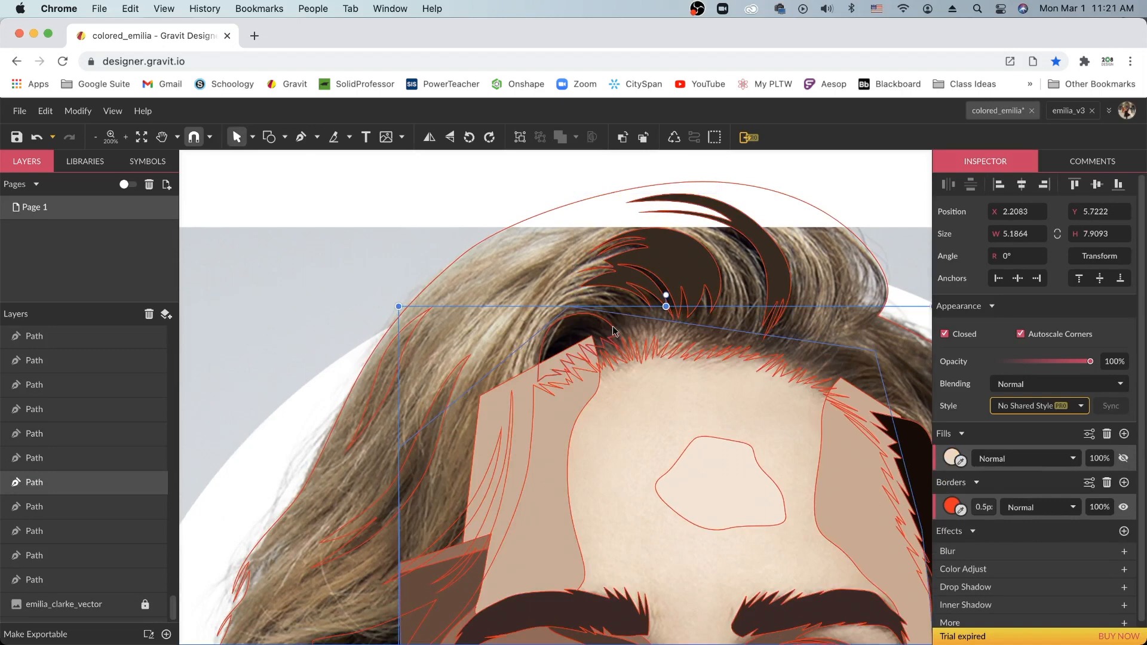
Fill the dark hair gap at the left end of the hairline with a near-black sampled from the photo
{"action": "left_click", "coordinate": [612, 325]}
{"action": "left_click", "coordinate": [1134, 434]}
{"action": "left_click", "coordinate": [960, 460]}
{"action": "left_click", "coordinate": [581, 341]}
{"action": "left_click", "coordinate": [687, 406]}
Hide the fill of the shadow shape on the left side of the forehead to expose the photo's hair
{"action": "left_click", "coordinate": [1123, 458]}
{"action": "left_click", "coordinate": [600, 401]}
{"action": "left_click", "coordinate": [1123, 458]}
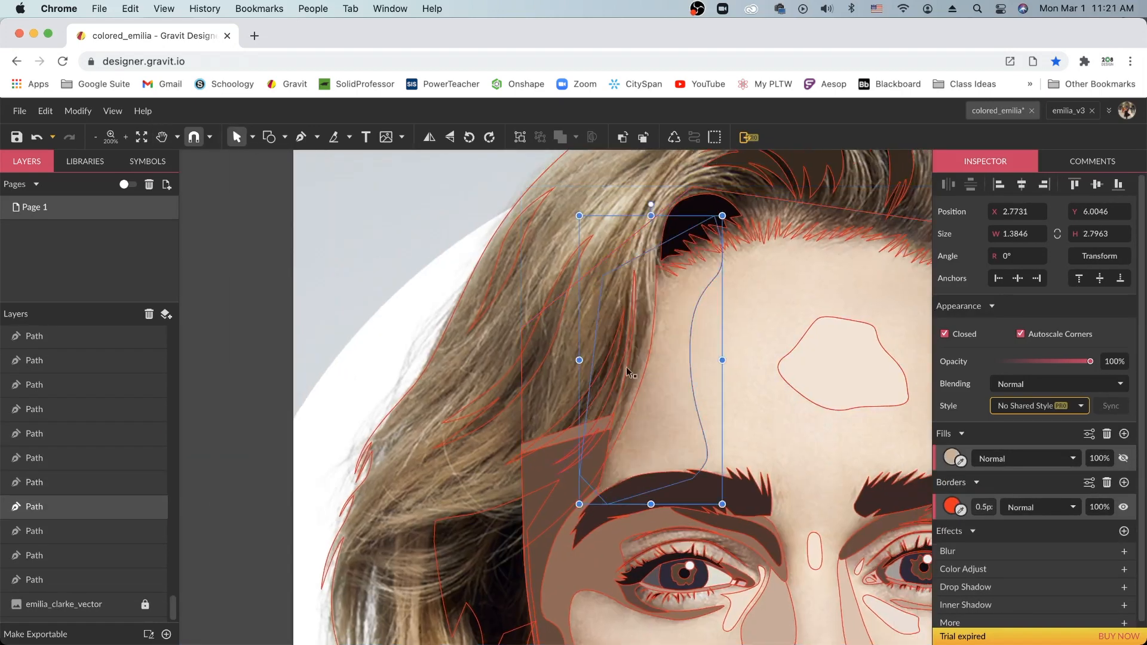
Fill the hair strands beside the left edge of the forehead with a dark brown sampled from the photo
{"action": "left_click", "coordinate": [624, 368]}
{"action": "left_click", "coordinate": [1134, 434]}
{"action": "left_click", "coordinate": [959, 461]}
{"action": "left_click", "coordinate": [610, 386]}
{"action": "left_click", "coordinate": [607, 386]}
{"action": "left_click", "coordinate": [1134, 434]}
{"action": "left_click", "coordinate": [610, 379]}
Fill the remaining dark strands farther out in the left side of the hair with a sampled dark brown
{"action": "left_click", "coordinate": [584, 235]}
{"action": "left_click", "coordinate": [1123, 434]}
{"action": "left_click", "coordinate": [960, 460]}
{"action": "left_click", "coordinate": [506, 293]}
{"action": "left_click", "coordinate": [519, 245]}
{"action": "left_click", "coordinate": [1123, 434]}
{"action": "left_click", "coordinate": [960, 461]}
{"action": "scroll", "coordinate": [505, 540], "scroll_direction": "down", "scroll_amount": 2}
{"action": "left_click", "coordinate": [467, 321]}
Fill the sections of the left earring with dark brown and gold tones sampled from the photo
{"action": "left_click", "coordinate": [528, 466]}
{"action": "key", "text": "i"}
{"action": "left_click", "coordinate": [525, 468]}
{"action": "left_click", "coordinate": [523, 446]}
{"action": "key", "text": "i"}
{"action": "left_click", "coordinate": [523, 446]}
Fill the left ear and its inner shadow with brown tones sampled from the photo
{"action": "left_click", "coordinate": [508, 387]}
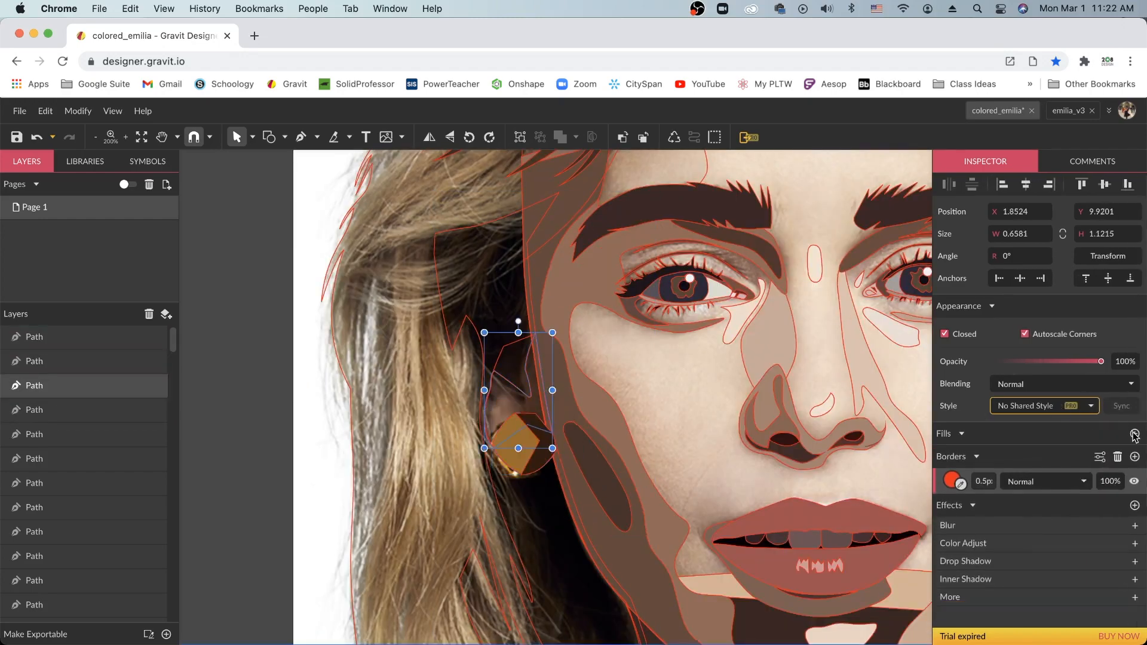
{"action": "left_click", "coordinate": [1134, 434]}
{"action": "left_click", "coordinate": [506, 392]}
{"action": "left_click", "coordinate": [518, 353]}
{"action": "left_click", "coordinate": [1135, 434]}
{"action": "left_click", "coordinate": [515, 364]}
Fill the large shadow section of hair behind the left ear with black sampled from the photo
{"action": "left_click", "coordinate": [477, 339]}
{"action": "left_click", "coordinate": [1134, 434]}
{"action": "key", "text": "i"}
{"action": "left_click", "coordinate": [548, 520]}
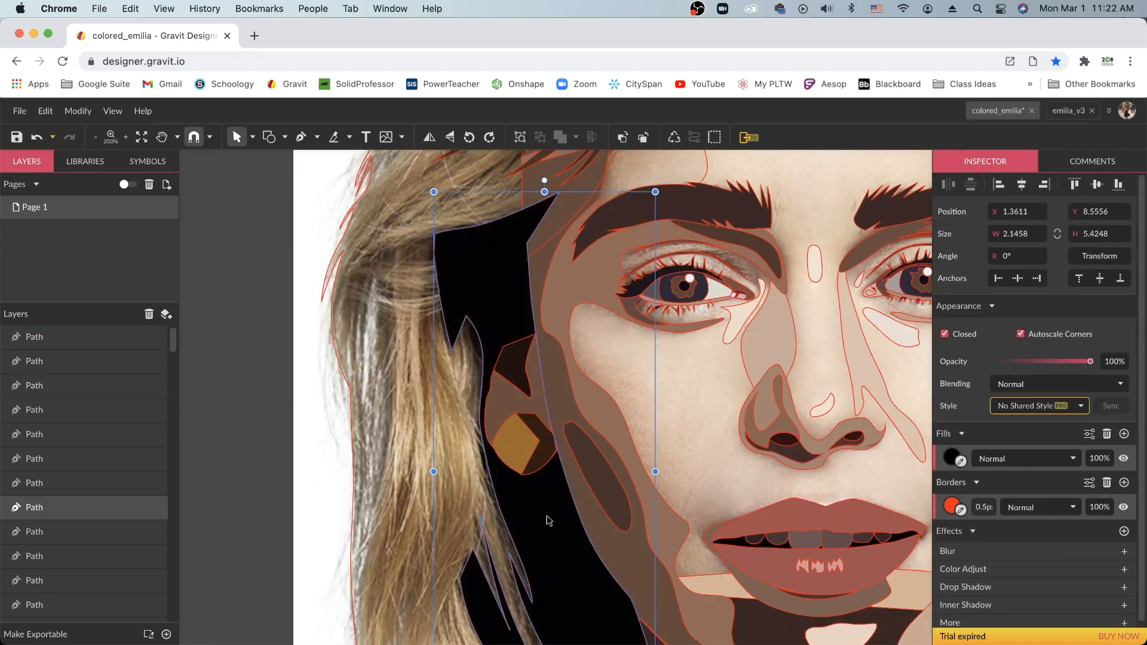
Show the hidden fills of the face and forehead shapes again
{"action": "key", "text": "super+minus"}
{"action": "left_click_drag", "start_coordinate": [914, 412], "coordinate": [717, 347]}
{"action": "left_click_drag", "start_coordinate": [288, 152], "coordinate": [471, 474]}
{"action": "left_click", "coordinate": [471, 474]}
{"action": "left_click", "coordinate": [476, 332]}
{"action": "left_click", "coordinate": [1123, 457]}
Fill the large base hair shapes with a light golden brown sampled from the photo
{"action": "left_click", "coordinate": [876, 415]}
{"action": "key", "text": "super+minus"}
{"action": "left_click_drag", "start_coordinate": [875, 414], "coordinate": [871, 197]}
{"action": "left_click", "coordinate": [801, 472]}
{"action": "left_click", "coordinate": [960, 461]}
{"action": "left_click", "coordinate": [782, 402]}
{"action": "left_click", "coordinate": [873, 357]}
{"action": "key", "text": "super+minus"}
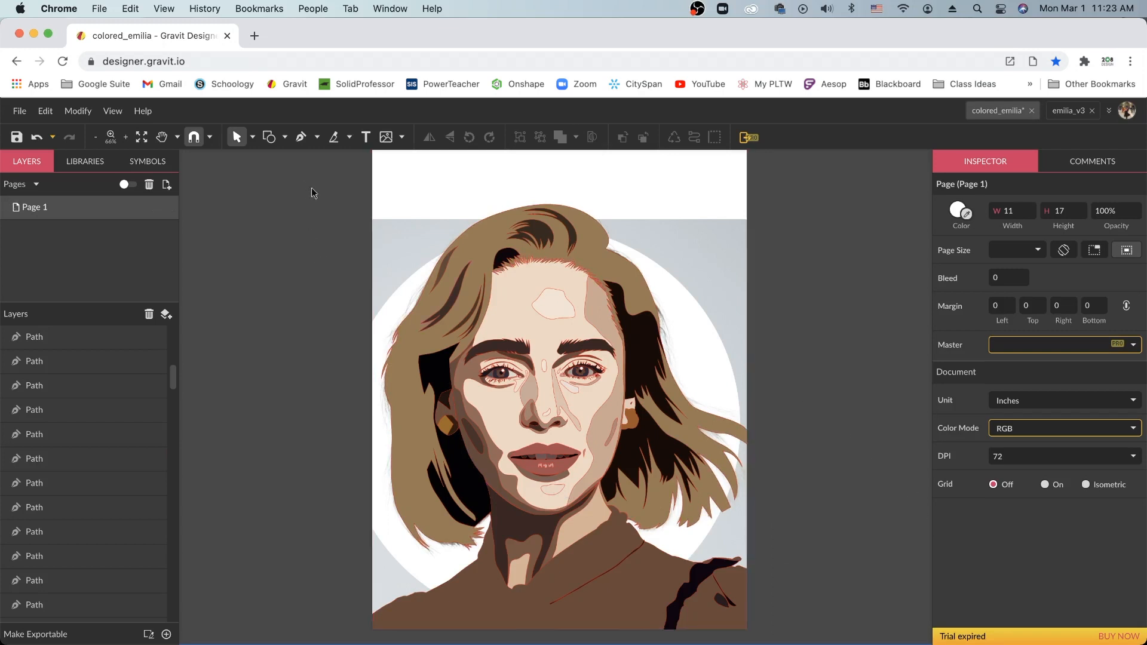
Remove the red borders from all paths of the portrait at once
{"action": "left_click_drag", "start_coordinate": [311, 188], "coordinate": [793, 639]}
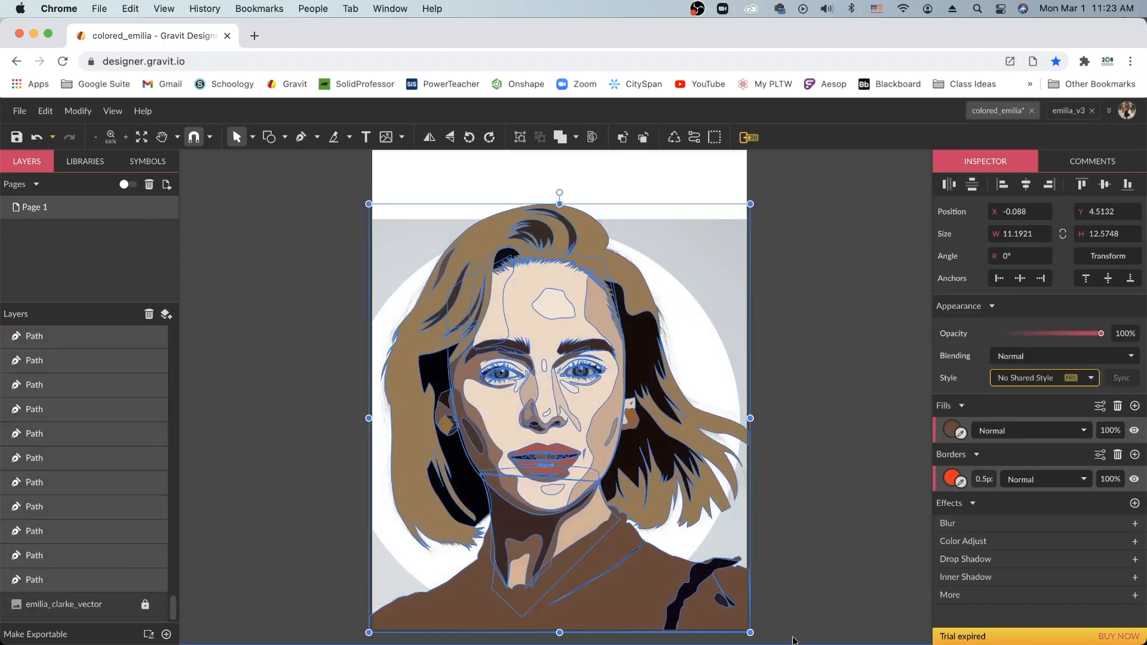
{"action": "left_click", "coordinate": [1118, 456]}
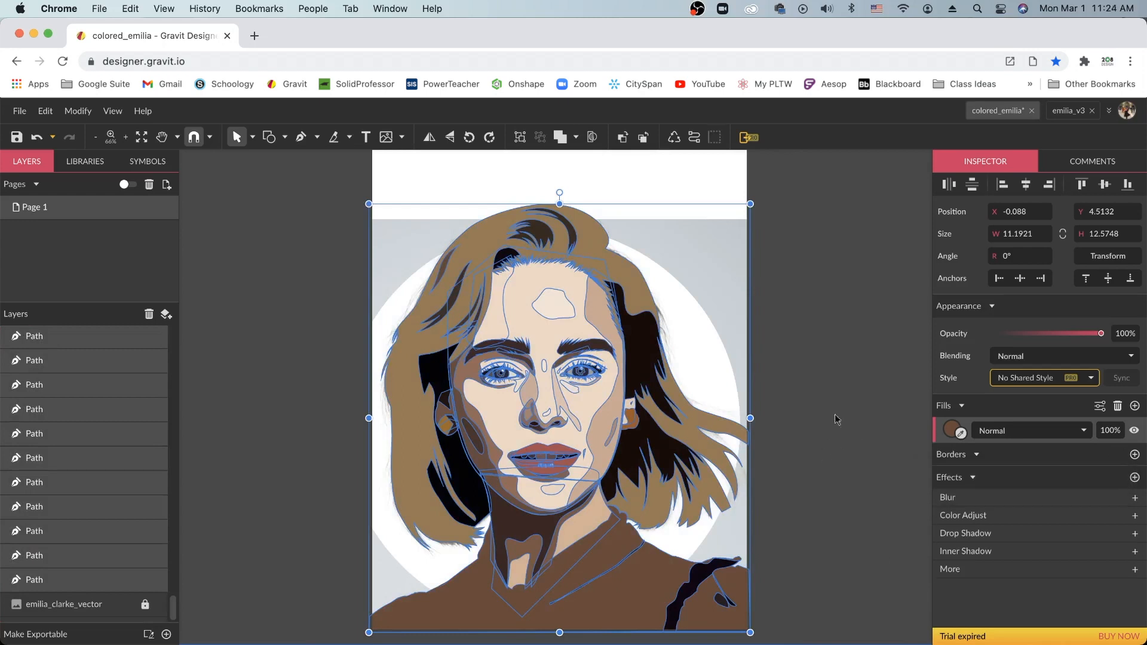
{"action": "left_click", "coordinate": [834, 355]}
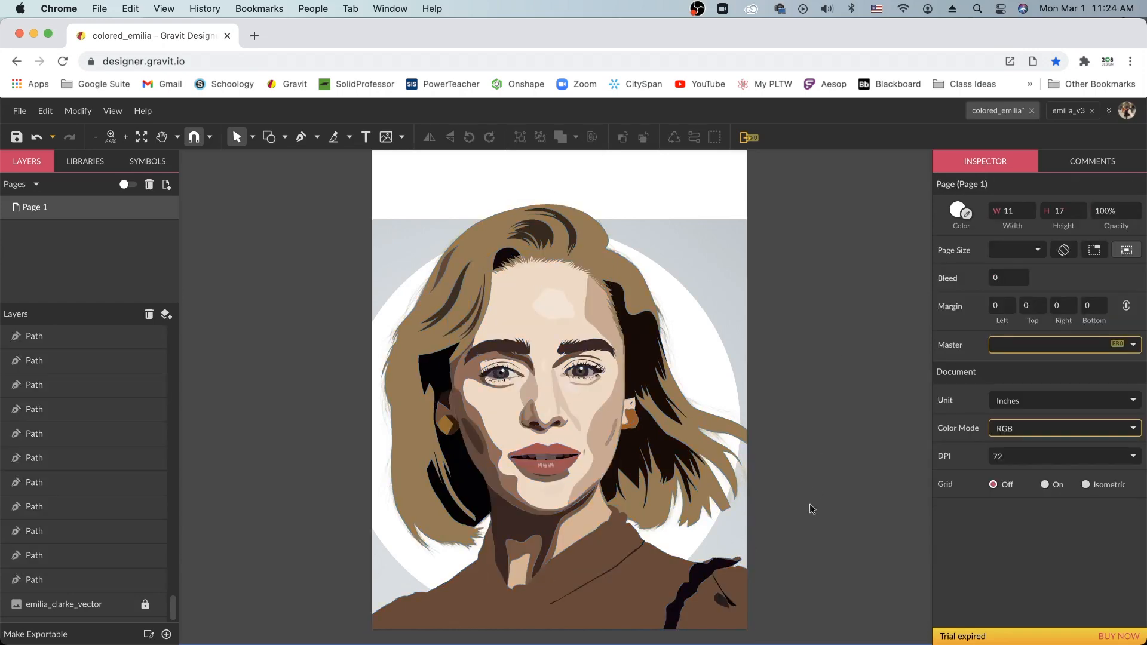
Examine the borderless portrait as a whole page and close up around the face and neck
{"action": "key", "text": "super+minus"}
{"action": "key", "text": "super+minus"}
{"action": "key", "text": "super+minus"}
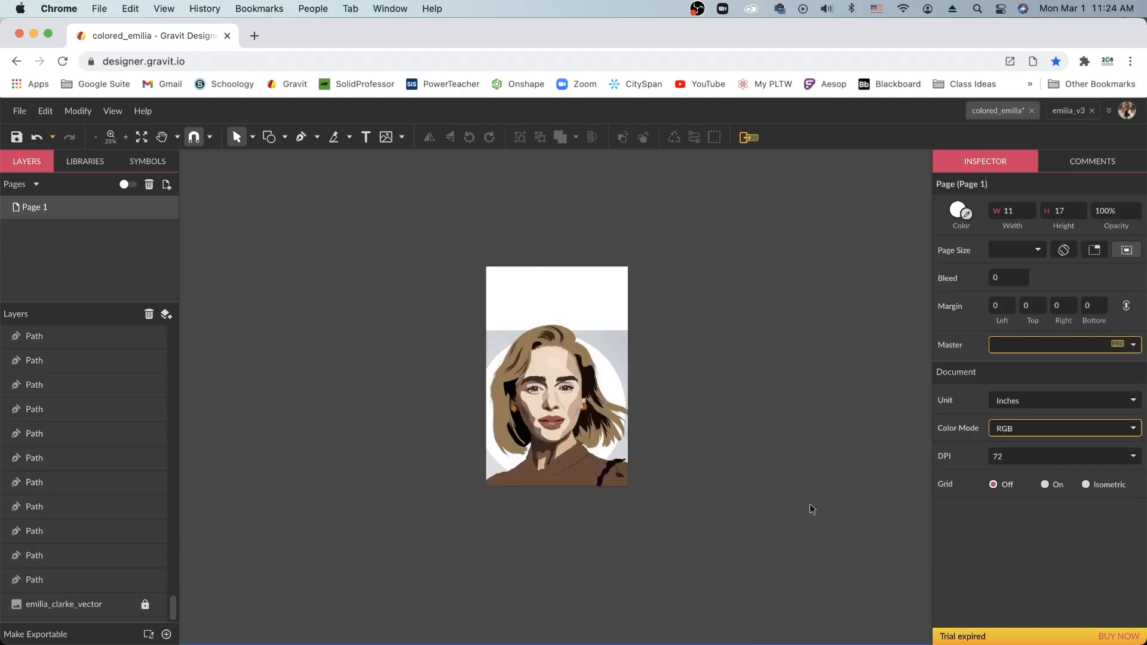
{"action": "key", "text": "super+plus"}
{"action": "key", "text": "super+plus"}
{"action": "key", "text": "super+plus"}
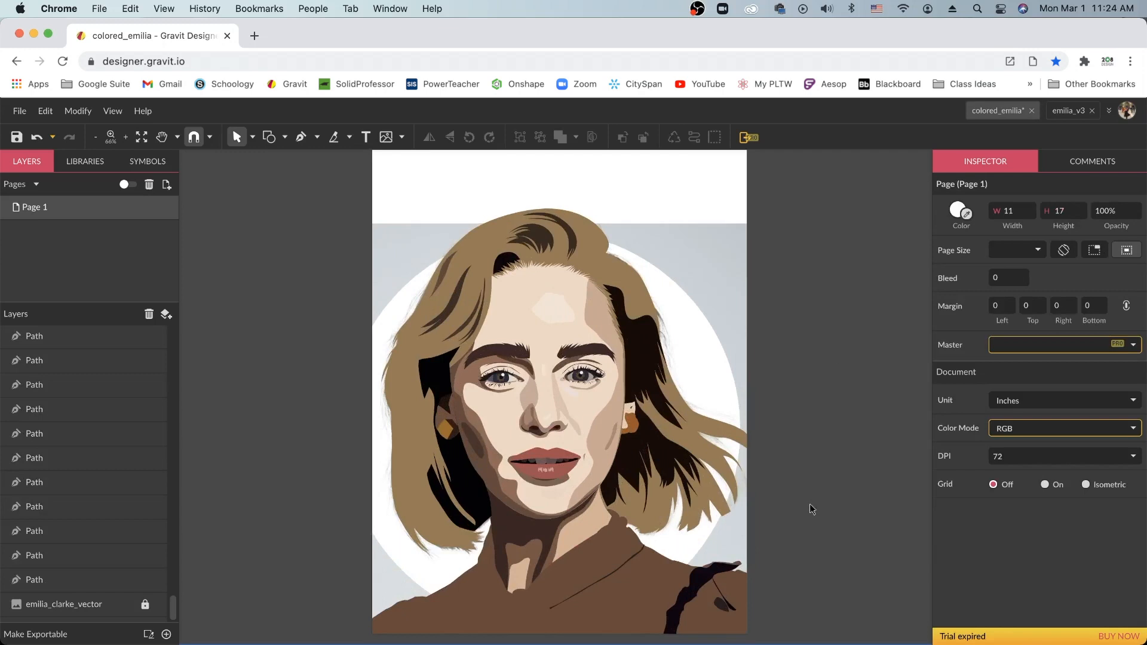
{"action": "key", "text": "super+plus"}
{"action": "key", "text": "super+plus"}
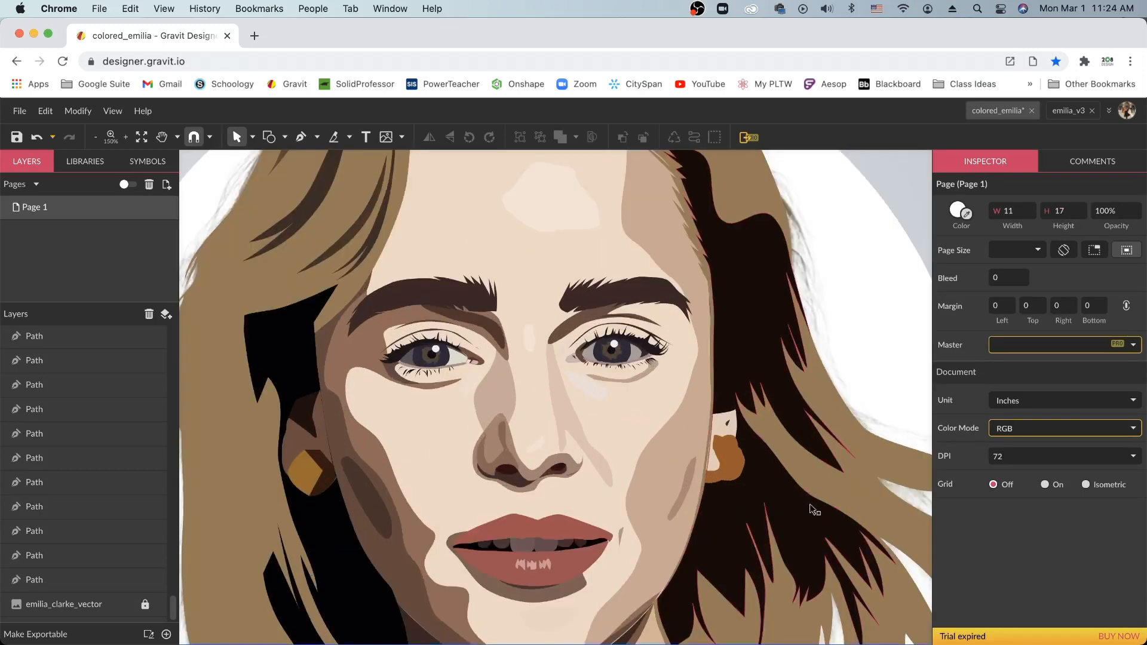
{"action": "scroll", "coordinate": [687, 466], "scroll_direction": "down", "scroll_amount": 4}
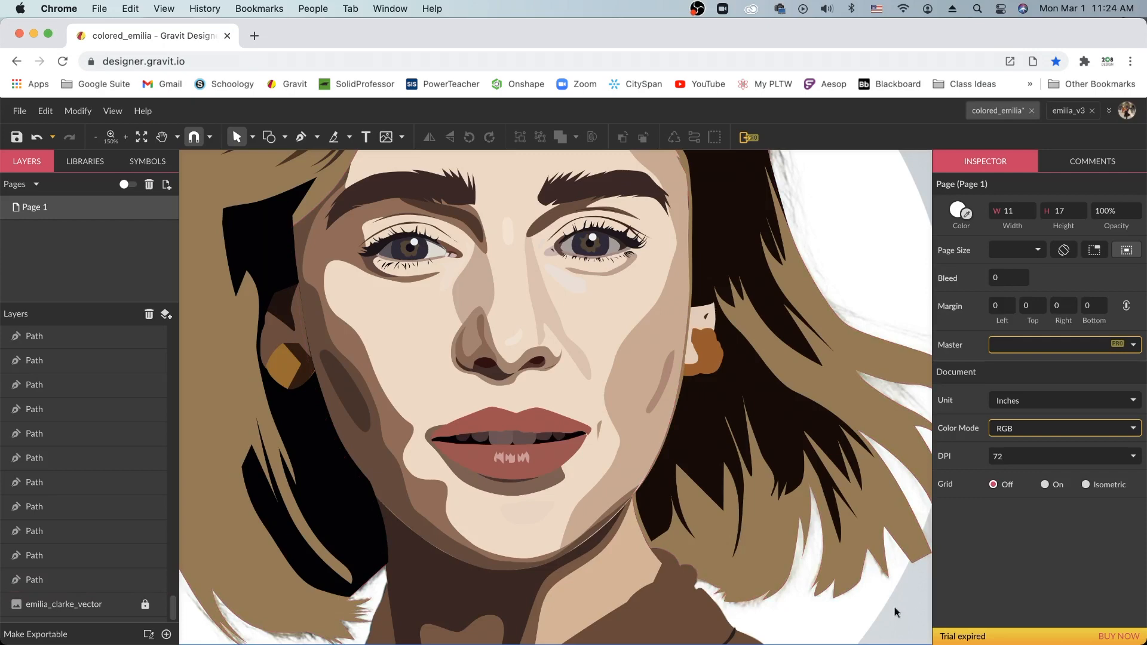
{"action": "key", "text": "super+minus"}
{"action": "key", "text": "super+minus"}
{"action": "key", "text": "super+minus"}
{"action": "key", "text": "space"}
{"action": "left_click_drag", "start_coordinate": [798, 252], "coordinate": [770, 309]}
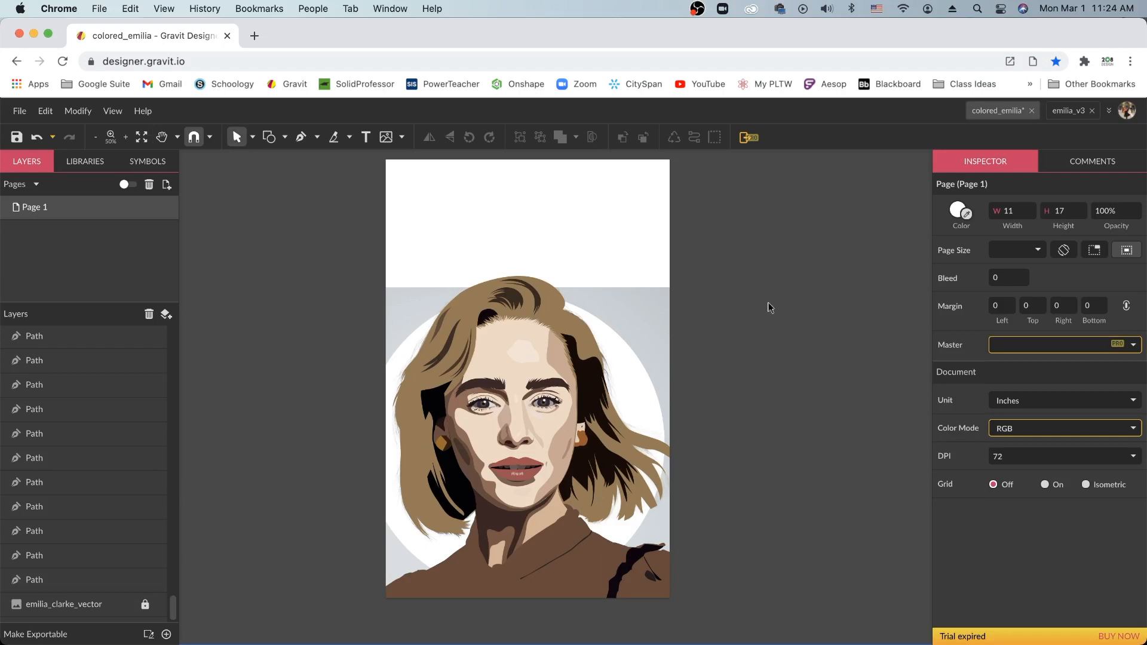
{"action": "key", "text": "super+minus"}
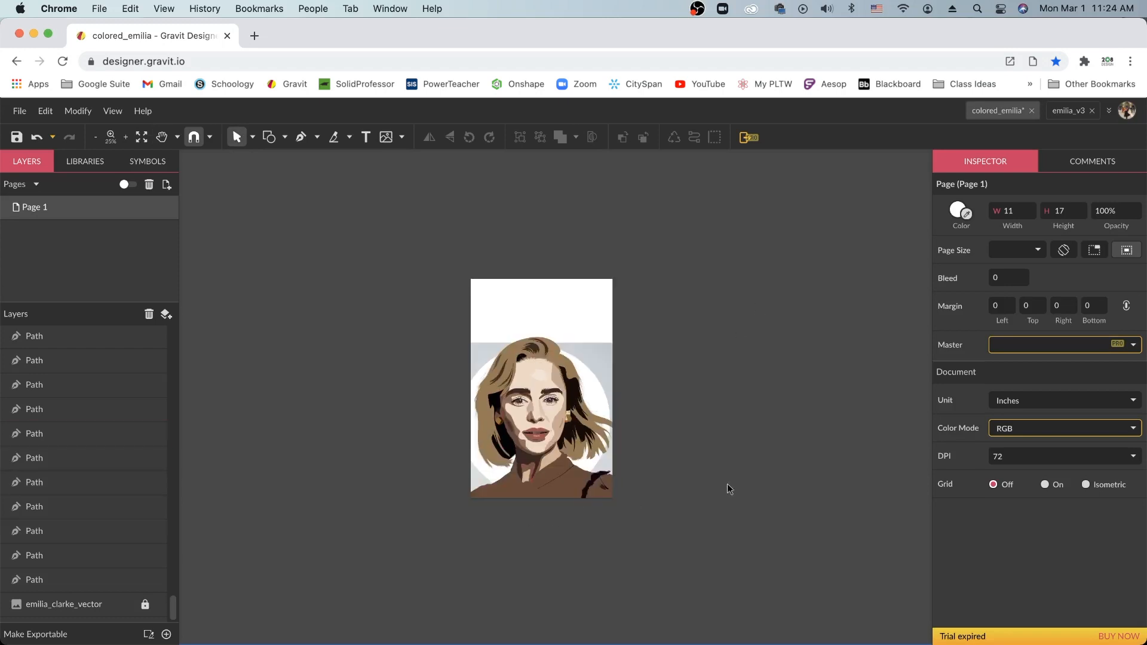
{"action": "key", "text": "super+plus"}
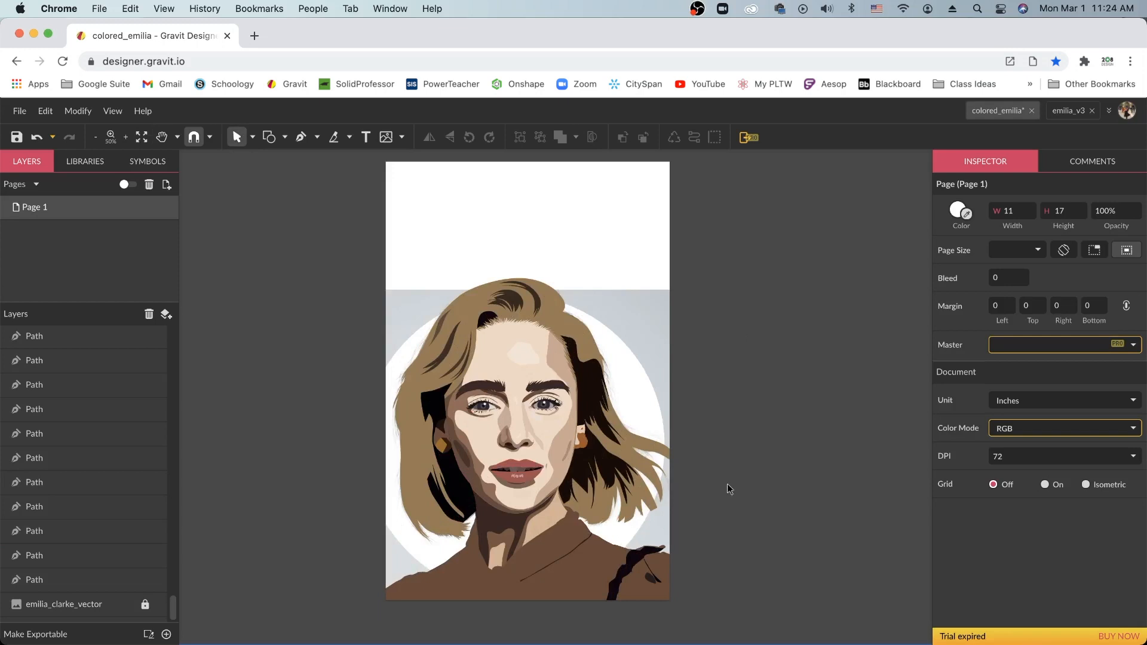
Draw an 11 × 17 inch rectangle covering the entire page
{"action": "left_click", "coordinate": [285, 139]}
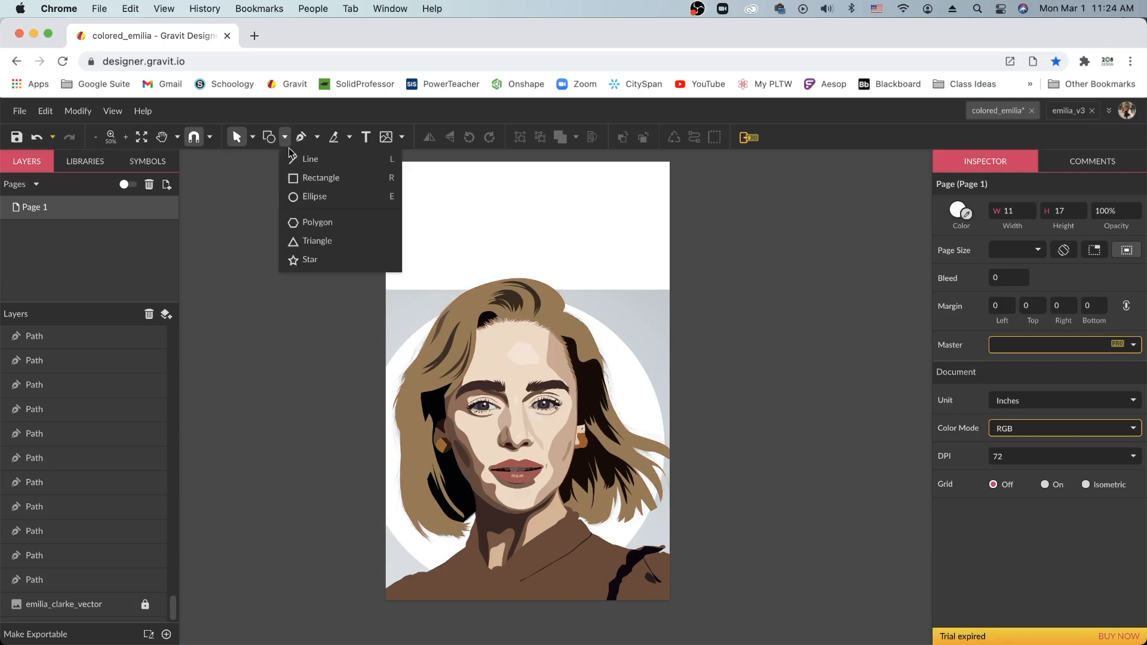
{"action": "left_click", "coordinate": [299, 178]}
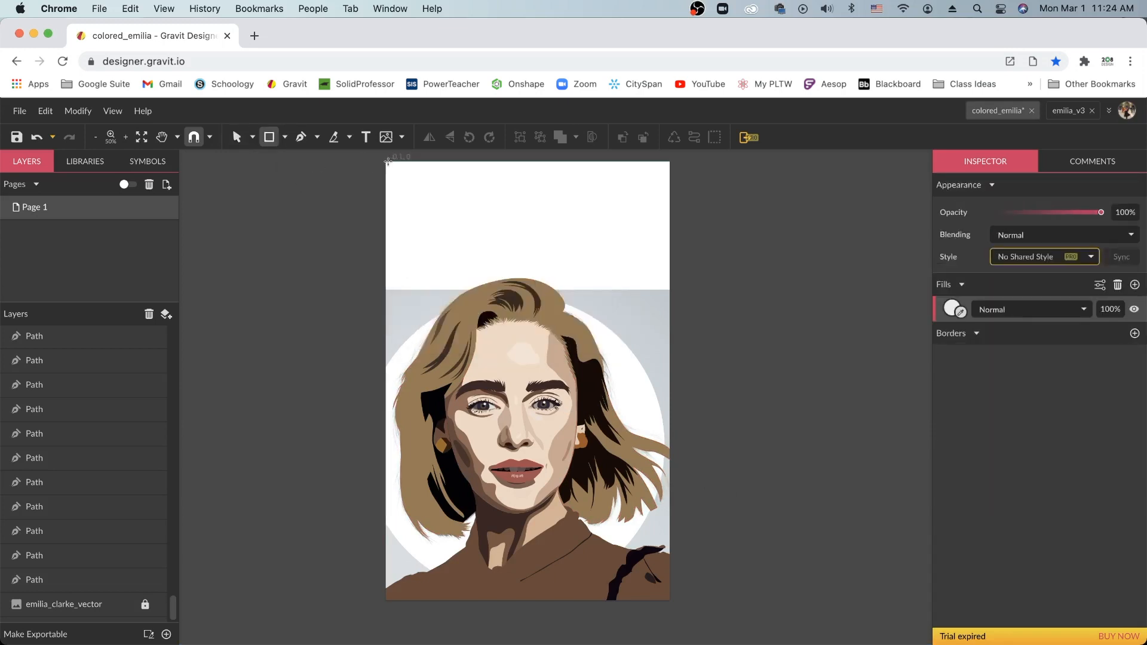
{"action": "left_click_drag", "start_coordinate": [385, 160], "coordinate": [670, 601]}
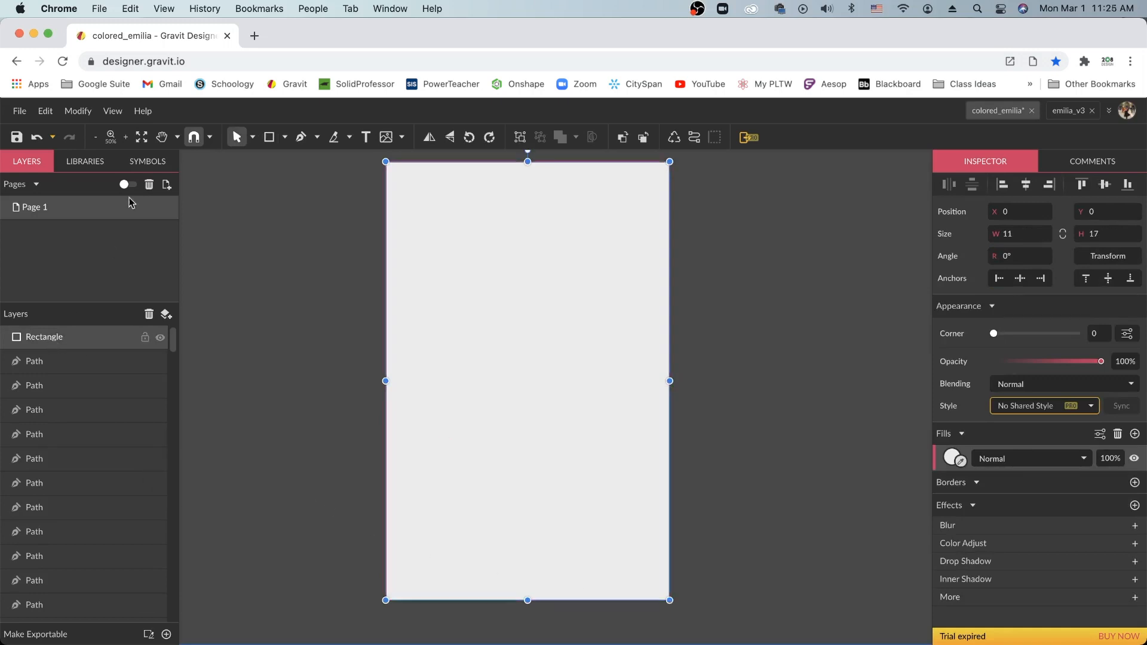
Send the page-sized rectangle to the back and hide the emilia_clarke_vector photo layer
{"action": "left_click", "coordinate": [67, 114]}
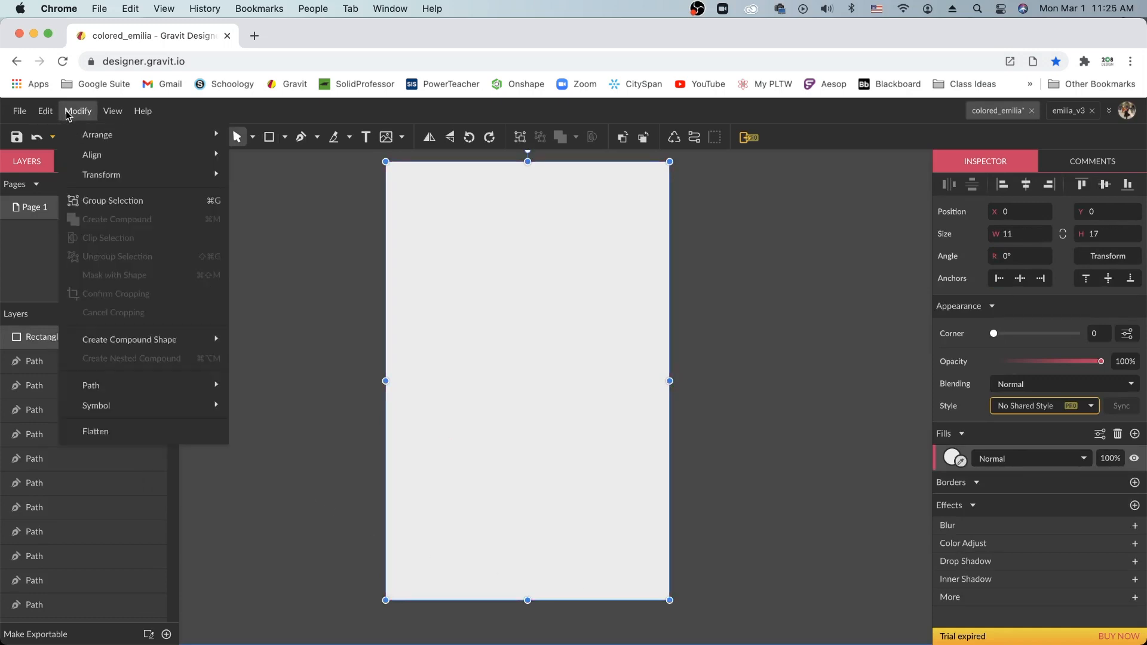
{"action": "mouse_move", "coordinate": [98, 134]}
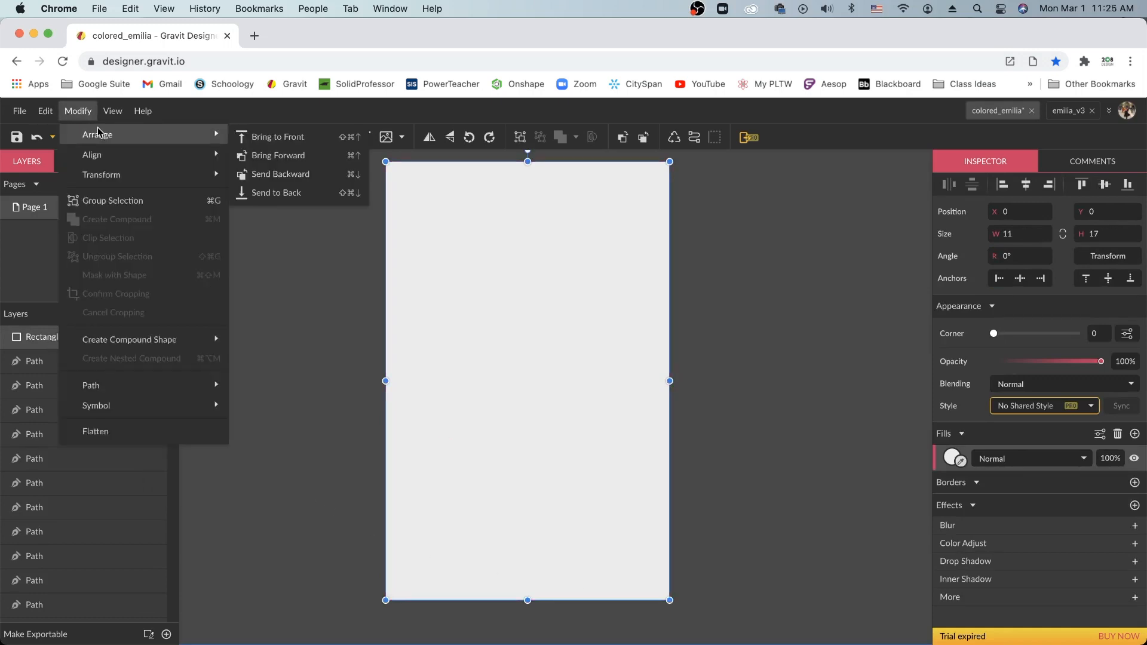
{"action": "left_click", "coordinate": [275, 194]}
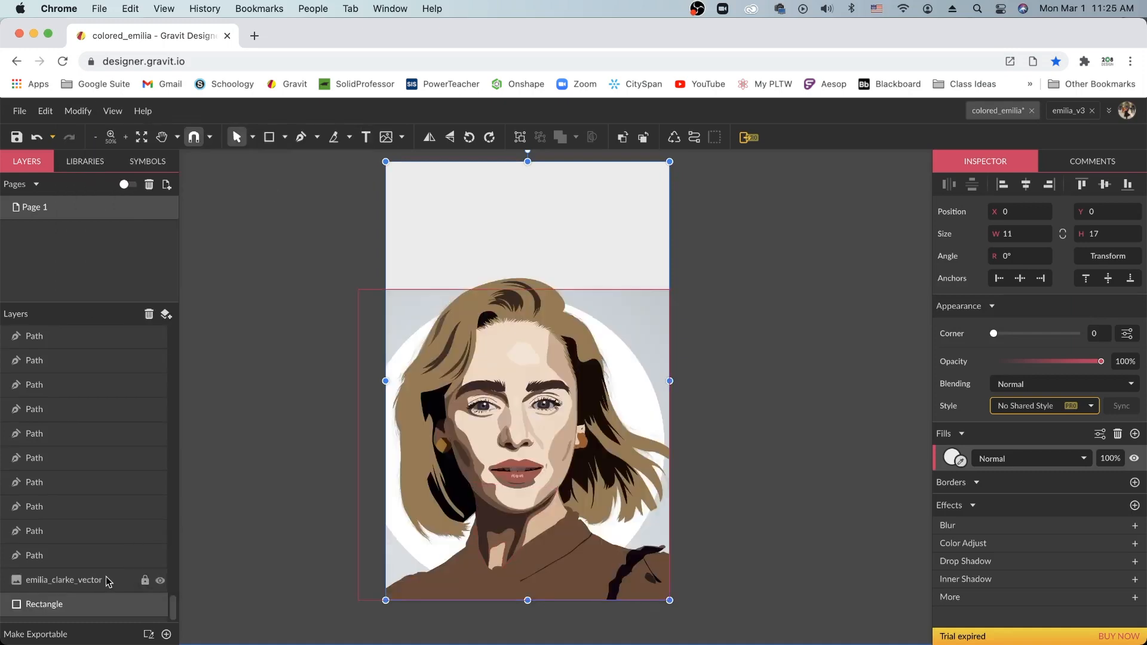
{"action": "left_click", "coordinate": [161, 580]}
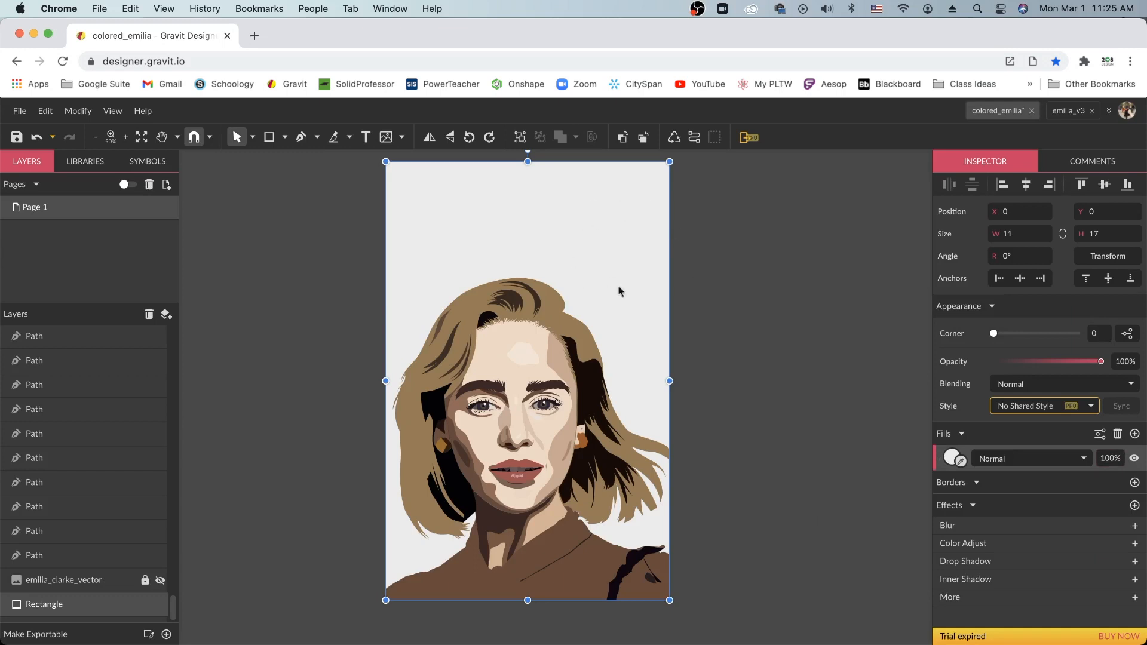
Fill the background rectangle with blue #0000FF and change the fill type to a radial gradient
{"action": "left_click", "coordinate": [951, 458]}
{"action": "left_click", "coordinate": [991, 433]}
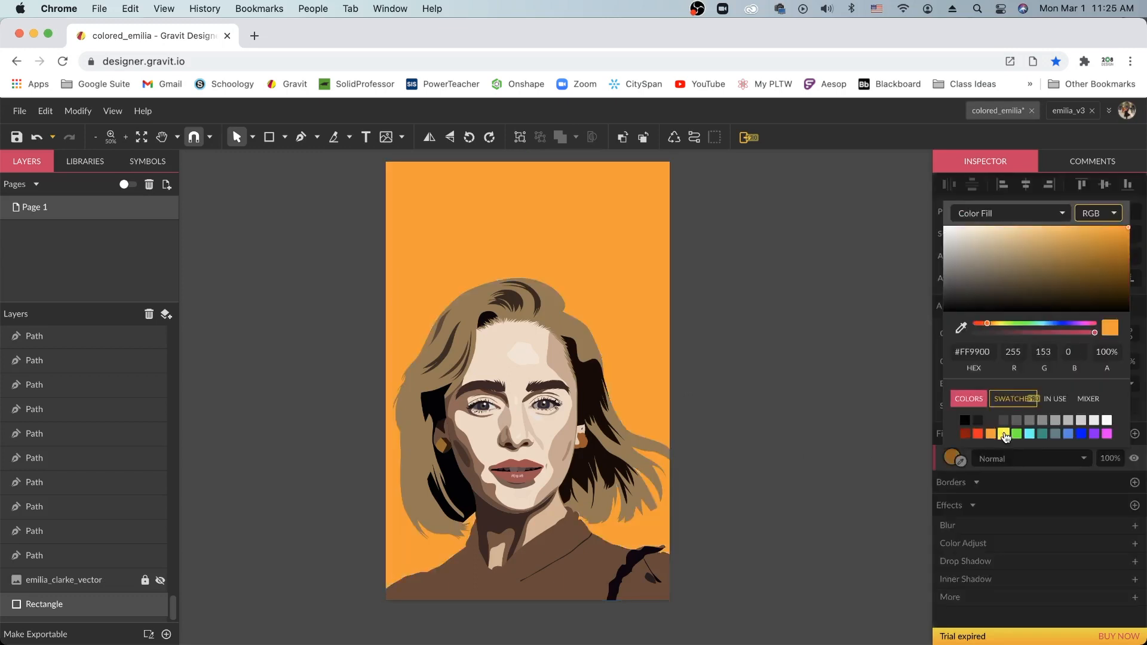
{"action": "left_click", "coordinate": [1067, 435]}
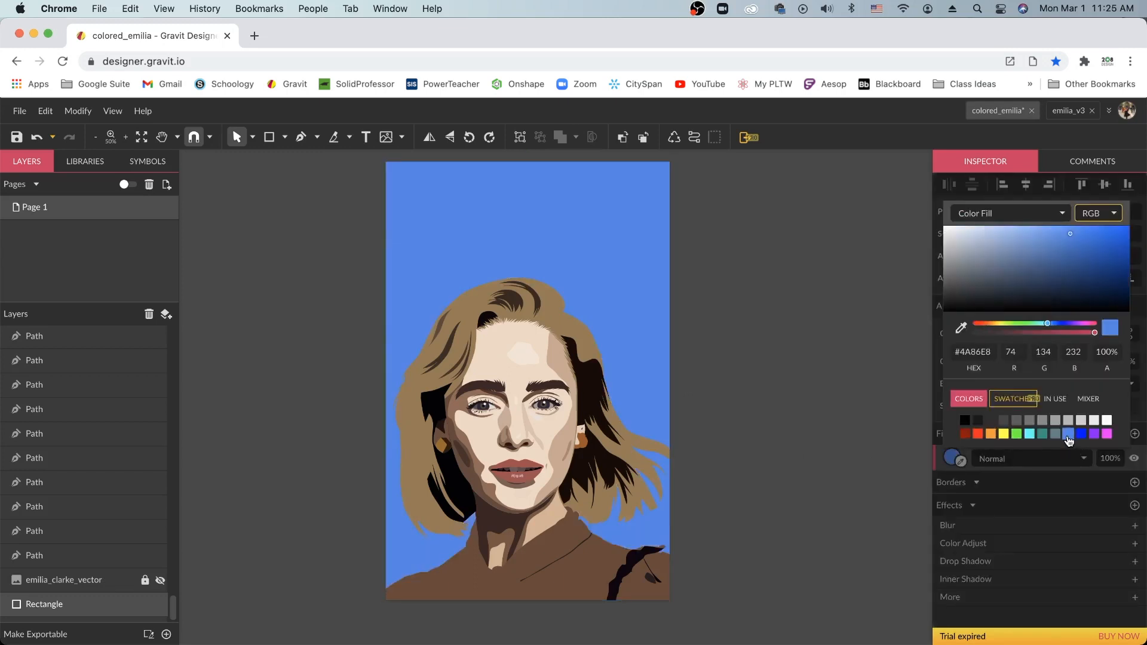
{"action": "left_click", "coordinate": [1082, 435]}
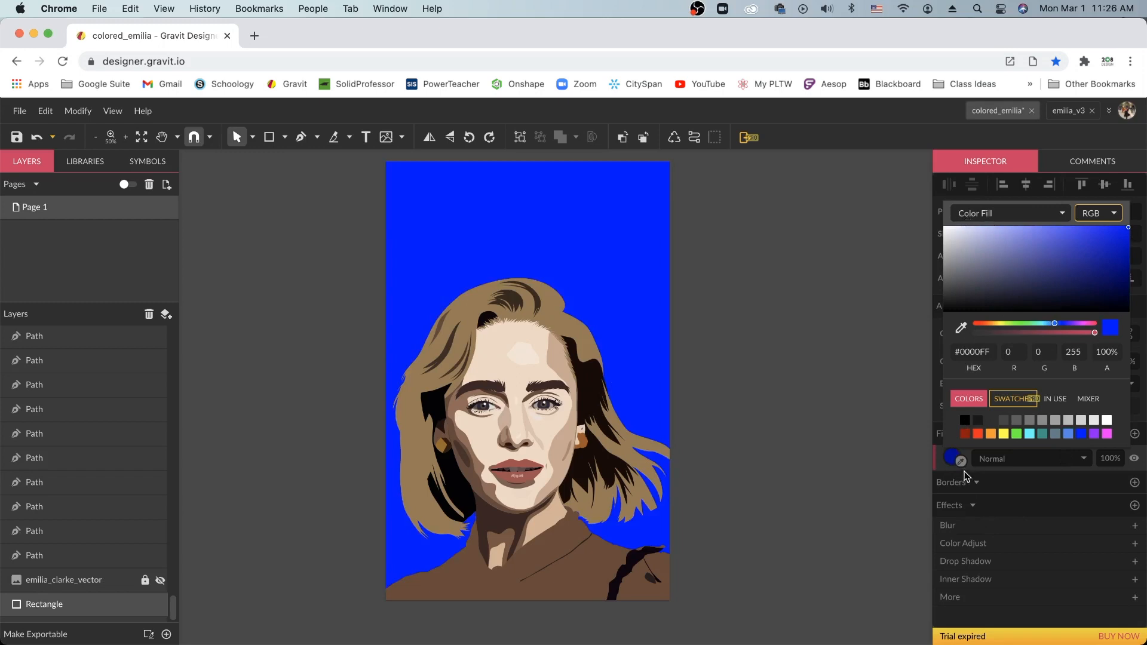
{"action": "left_click", "coordinate": [995, 216]}
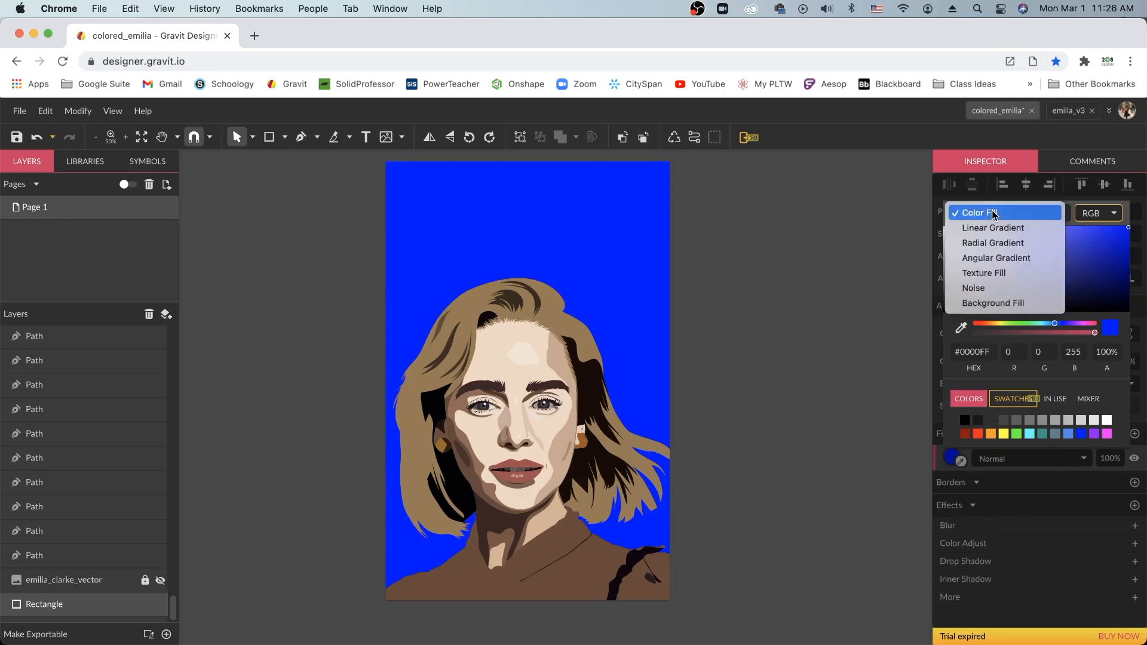
{"action": "left_click", "coordinate": [1009, 243]}
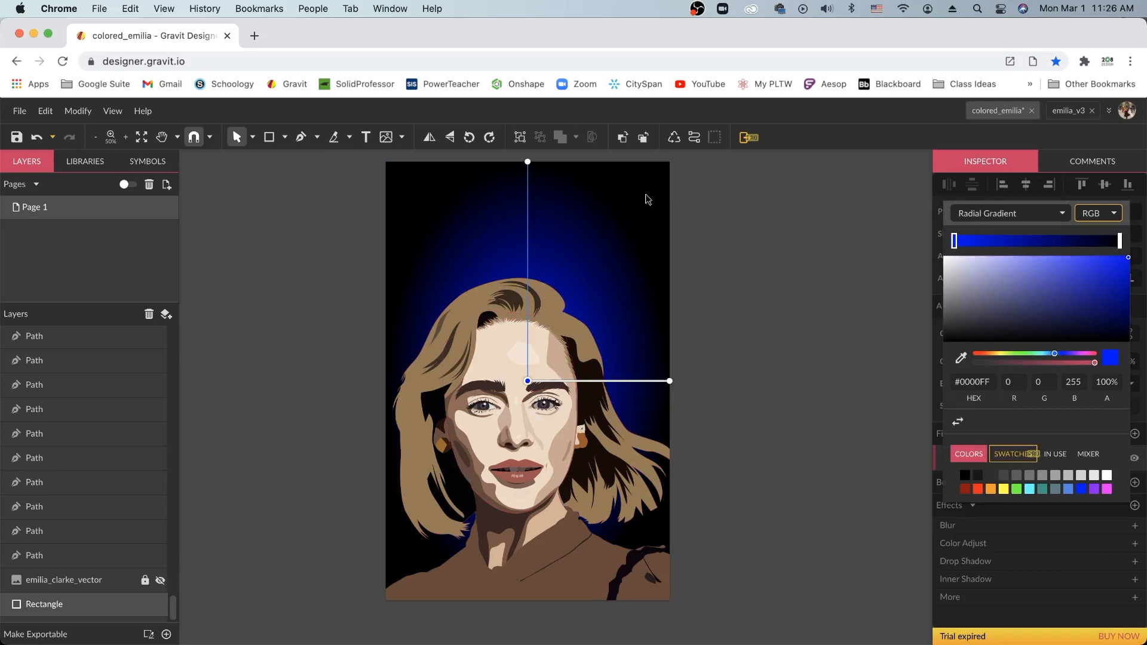
Move the radial gradient's centre down to the face and stretch it above the page and past its right edge
{"action": "left_click_drag", "start_coordinate": [528, 382], "coordinate": [518, 434]}
{"action": "left_click_drag", "start_coordinate": [528, 382], "coordinate": [518, 407]}
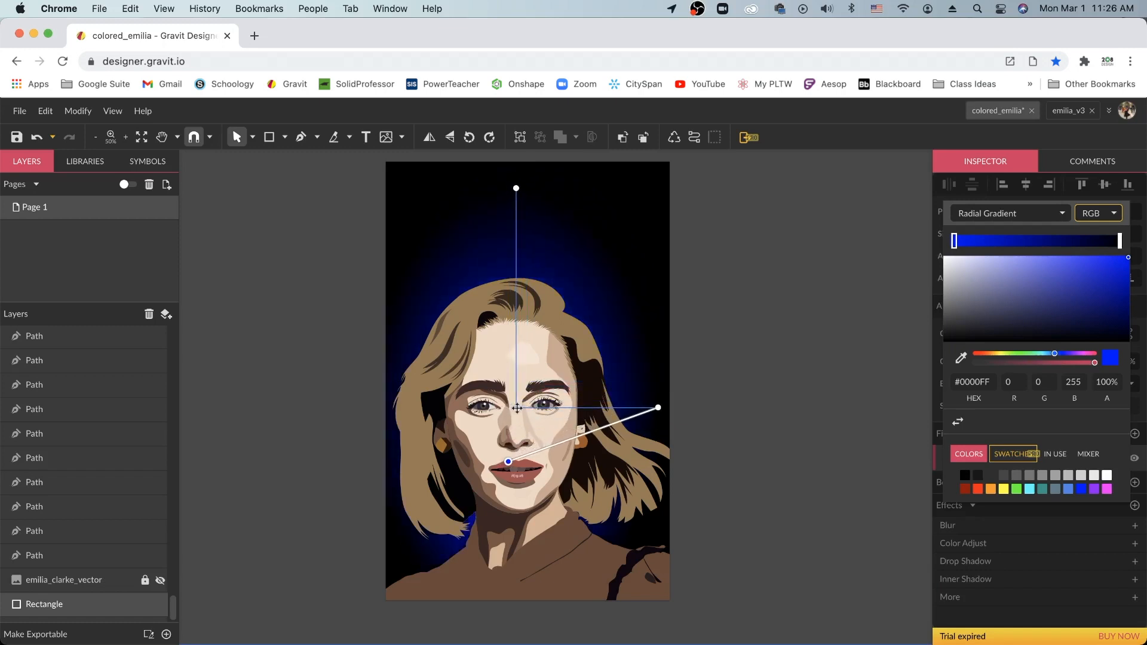
{"action": "left_click", "coordinate": [516, 188]}
{"action": "left_click_drag", "start_coordinate": [516, 189], "coordinate": [510, 157]}
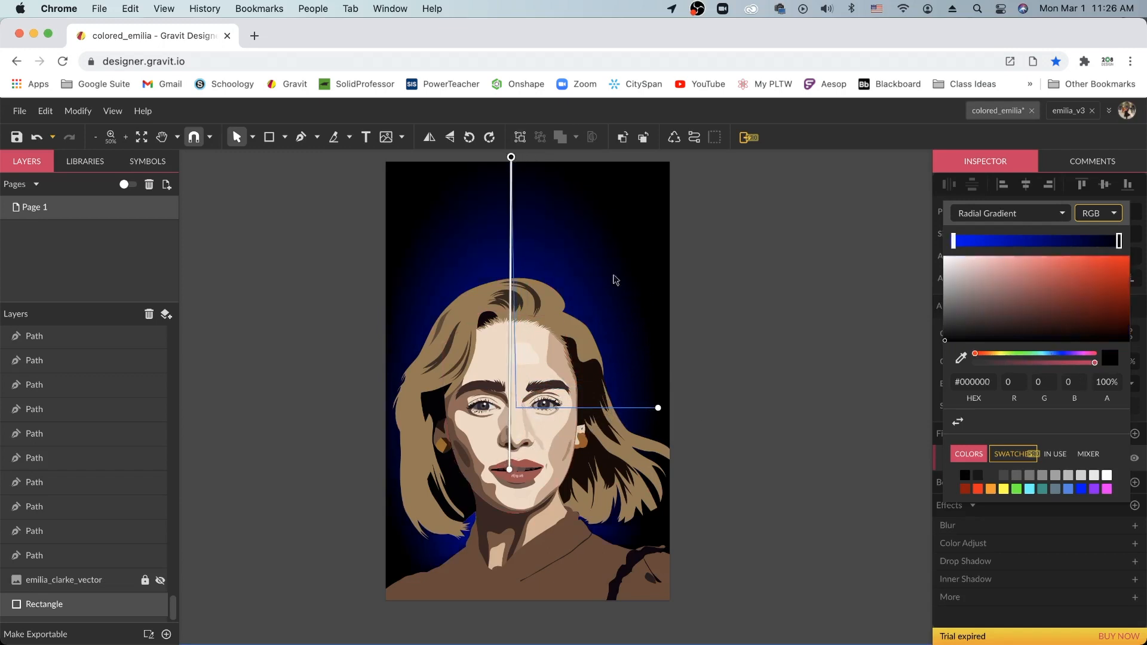
{"action": "left_click_drag", "start_coordinate": [658, 409], "coordinate": [754, 417]}
{"action": "left_click_drag", "start_coordinate": [762, 408], "coordinate": [783, 412]}
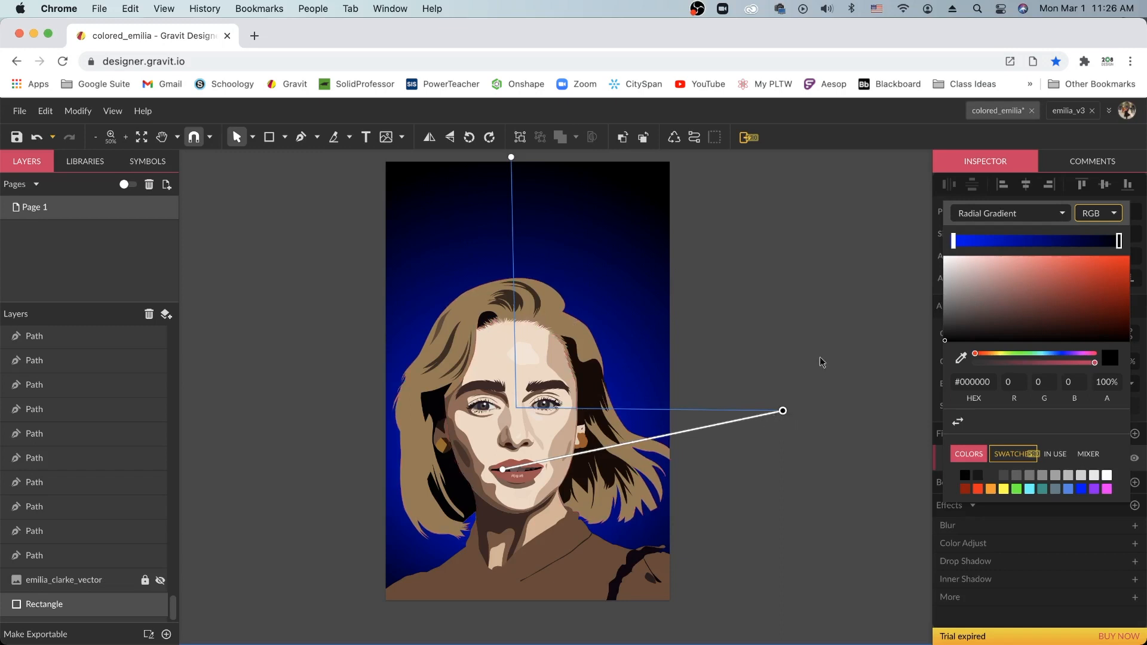
Change the gradient's centre colour from blue to magenta
{"action": "left_click", "coordinate": [954, 242]}
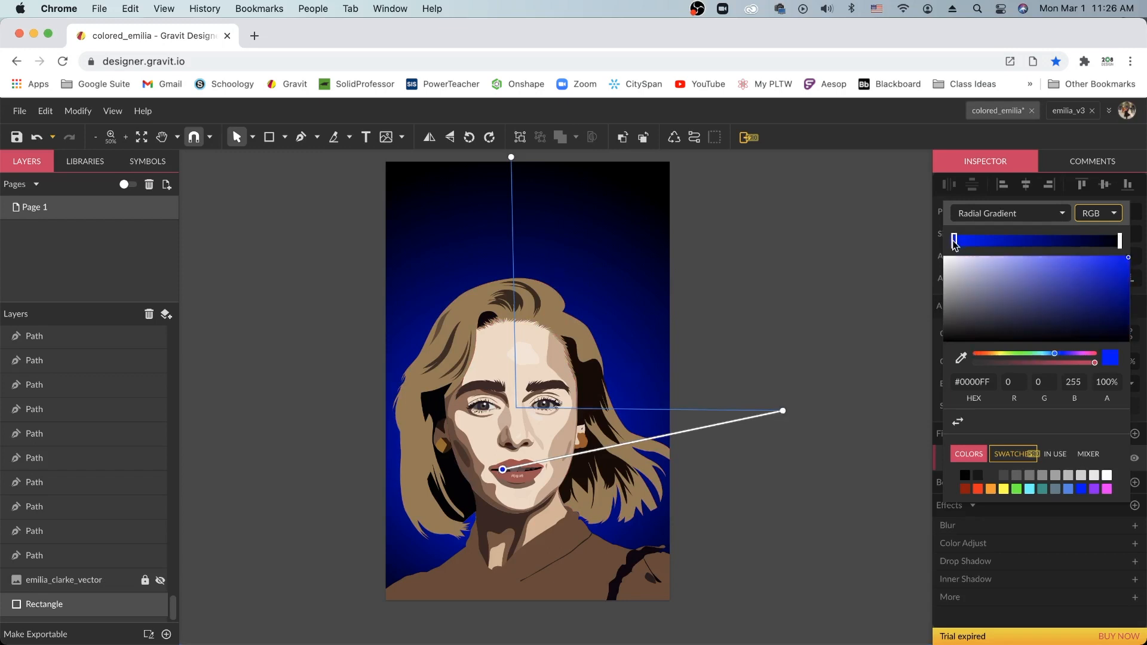
{"action": "left_click", "coordinate": [1074, 354]}
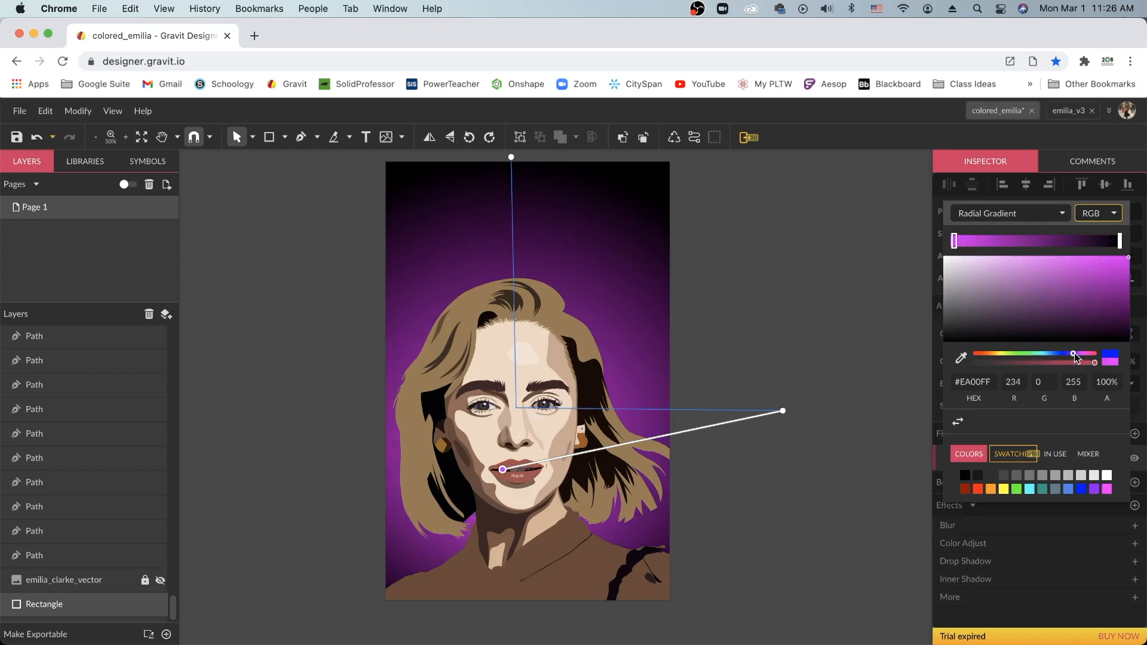
{"action": "left_click_drag", "start_coordinate": [1075, 356], "coordinate": [1077, 356]}
Lower the opacity of the gradient's black outer stop to 66%
{"action": "left_click", "coordinate": [1119, 242]}
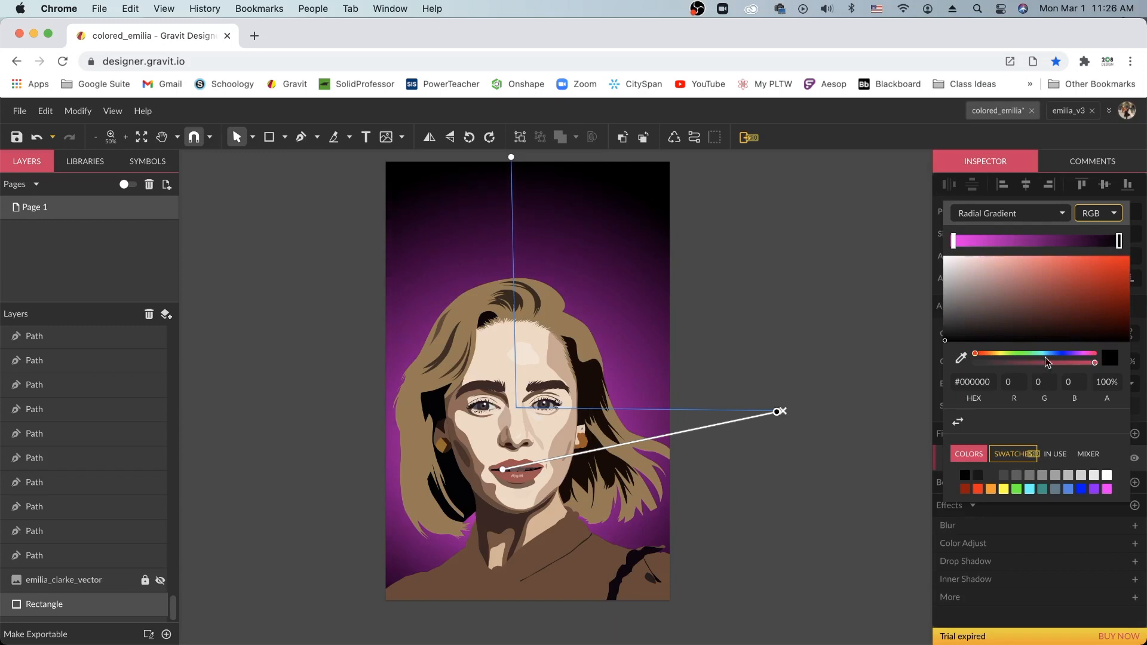
{"action": "left_click", "coordinate": [1084, 354]}
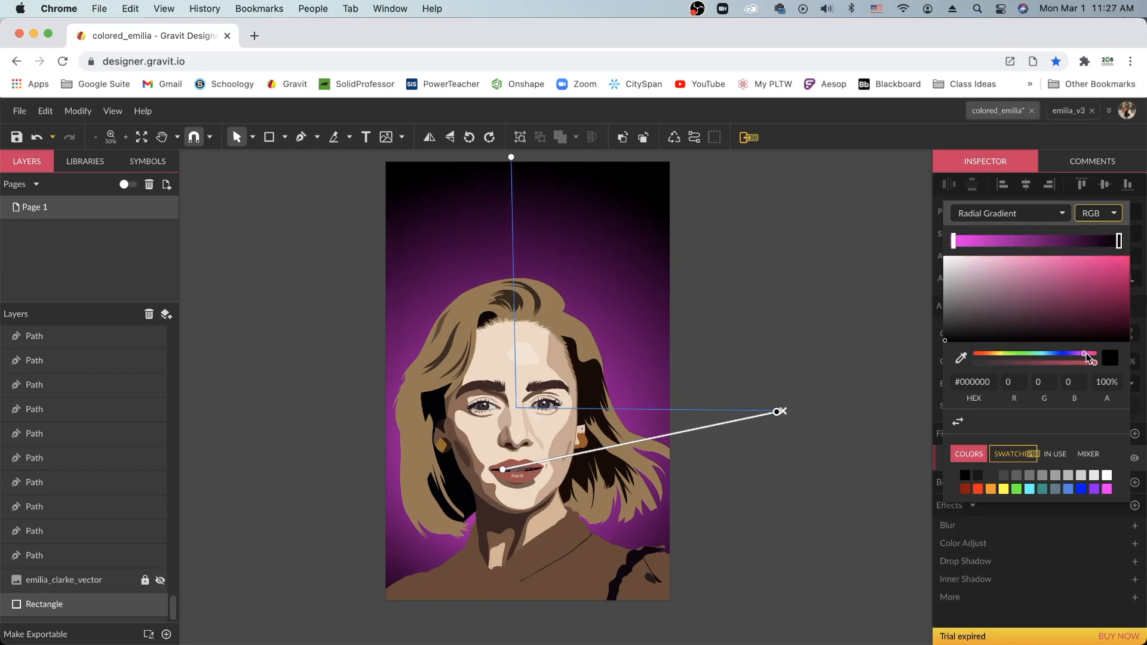
{"action": "left_click", "coordinate": [1027, 363]}
{"action": "left_click", "coordinate": [1051, 356]}
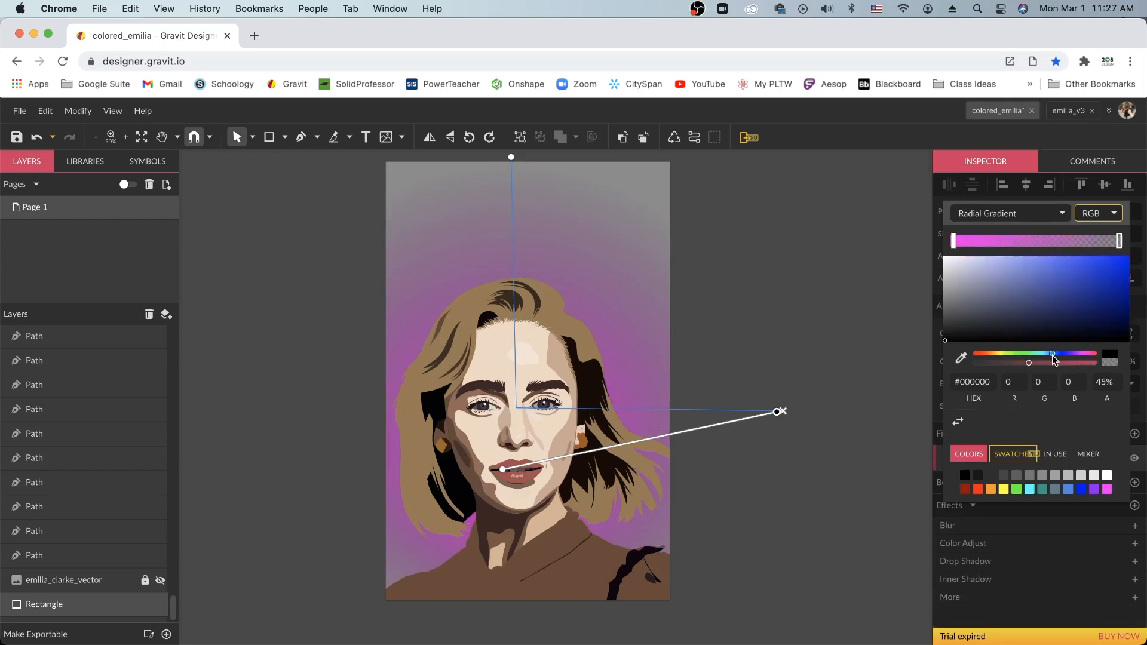
{"action": "left_click", "coordinate": [1047, 355]}
{"action": "left_click", "coordinate": [1053, 362]}
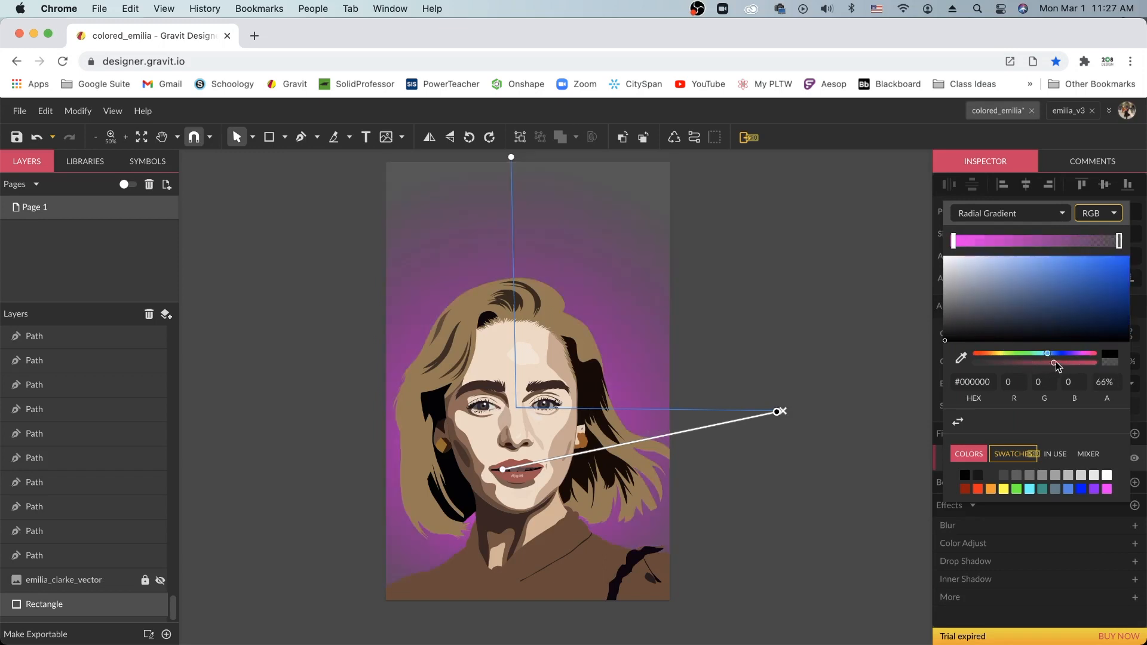
Change the radial gradient's outer stop to dark blue #0F3C8A at 81% opacity and deselect the background rectangle
{"action": "left_click", "coordinate": [1071, 362]}
{"action": "left_click", "coordinate": [1067, 282]}
{"action": "left_click", "coordinate": [1104, 273]}
{"action": "mouse_move", "coordinate": [1107, 276]}
{"action": "left_mouse_down"}
{"action": "mouse_move", "coordinate": [1056, 290]}
{"action": "mouse_move", "coordinate": [1055, 304]}
{"action": "left_mouse_up"}
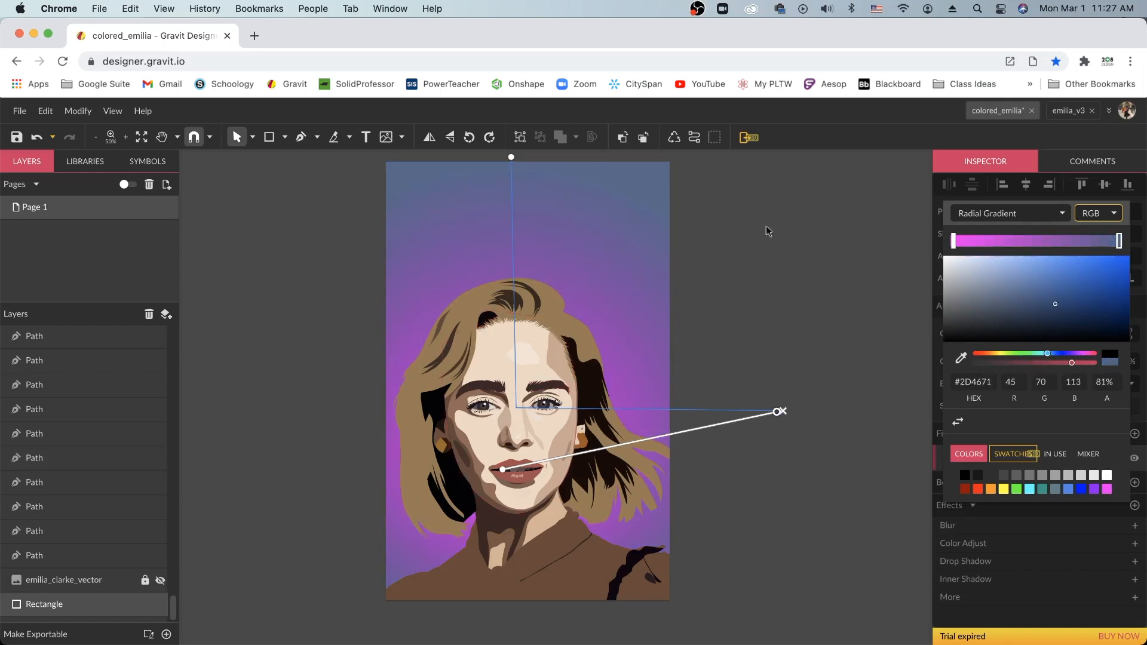
{"action": "left_click", "coordinate": [1110, 295]}
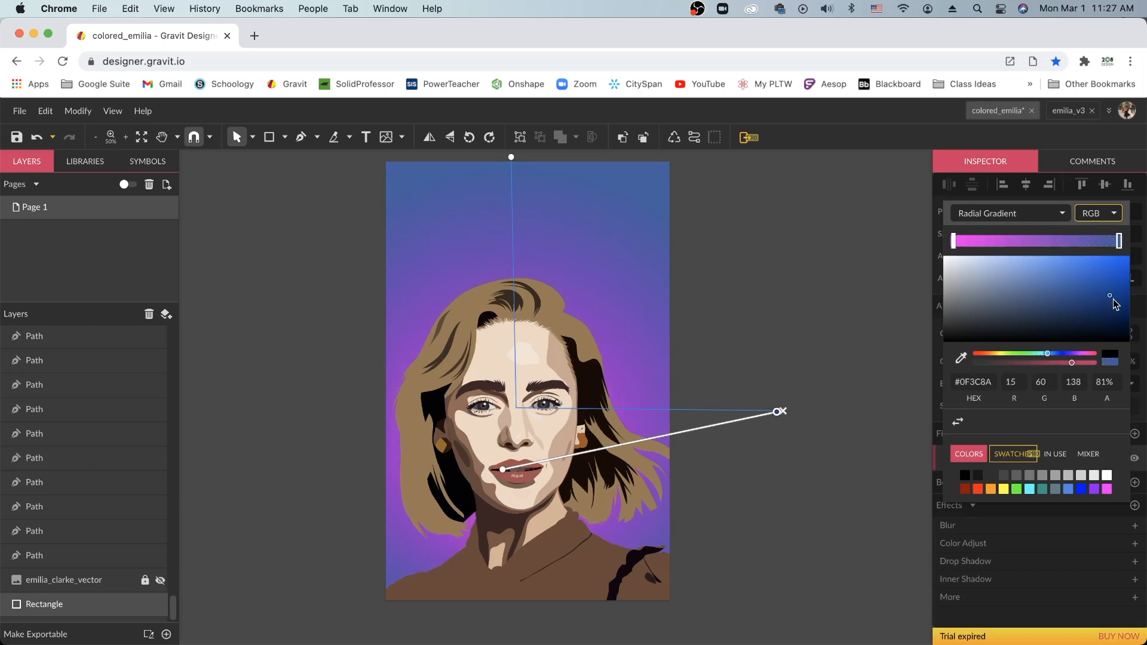
{"action": "left_click", "coordinate": [801, 291]}
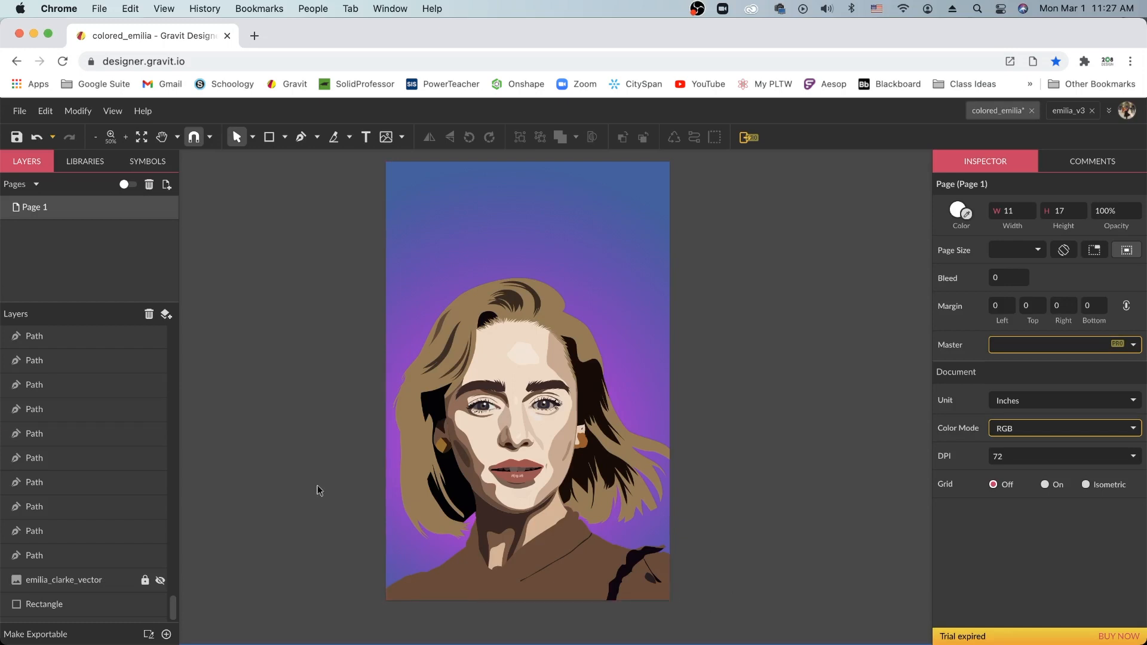
{"action": "left_click", "coordinate": [20, 114]}
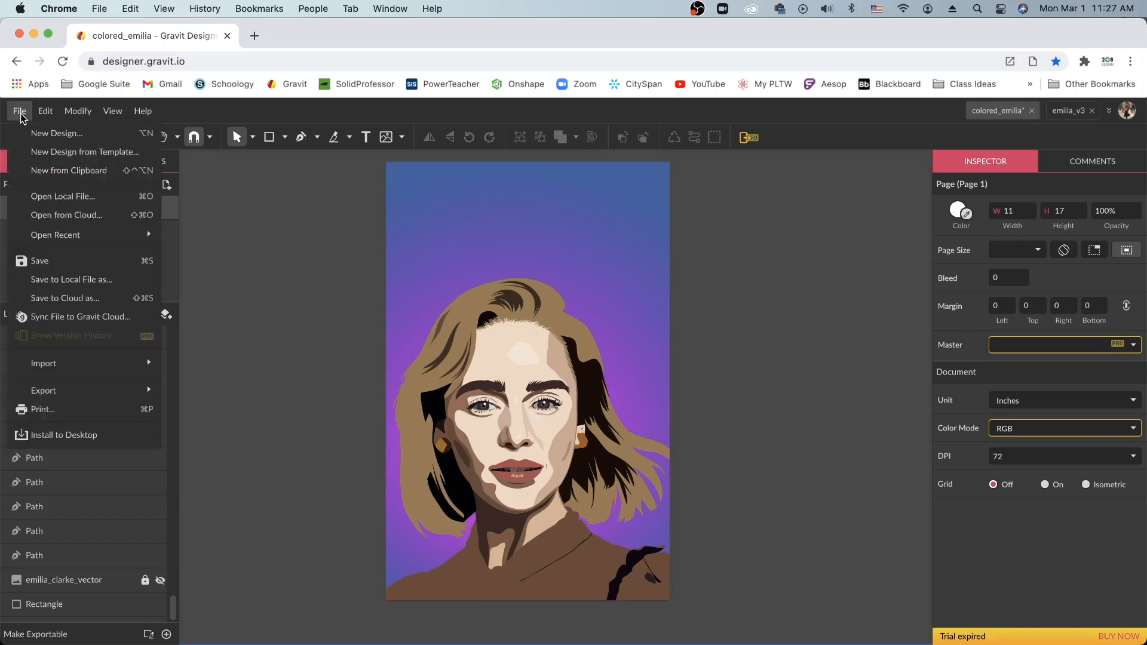
{"action": "mouse_move", "coordinate": [87, 392]}
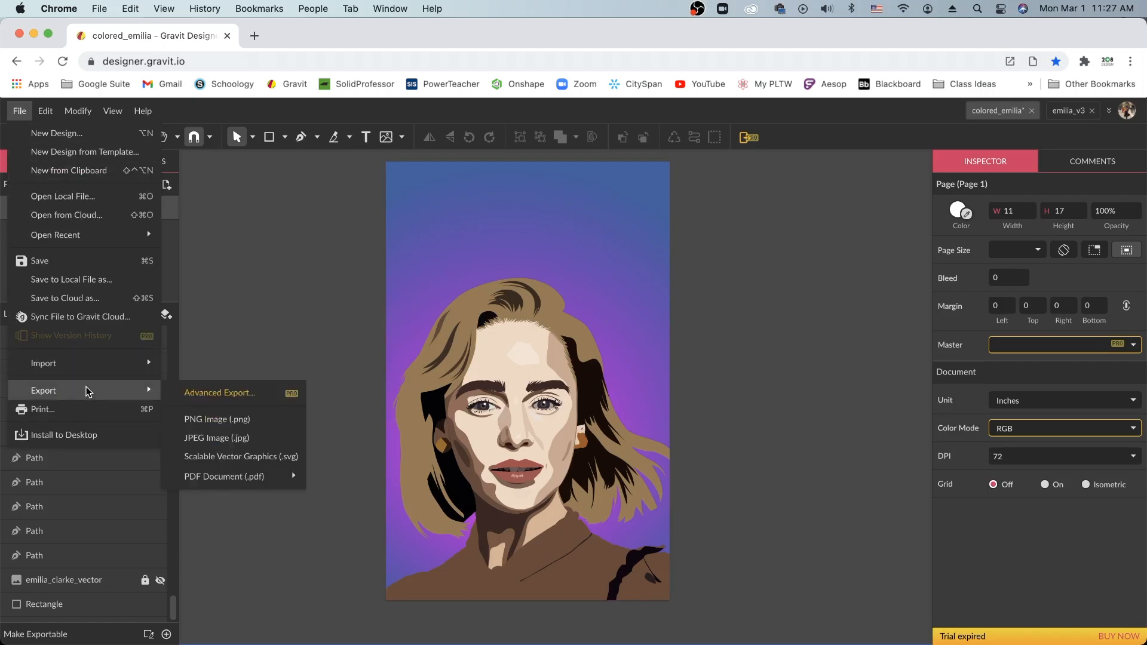
{"action": "left_click", "coordinate": [235, 456]}
{"action": "left_click_drag", "start_coordinate": [584, 204], "coordinate": [605, 204]}
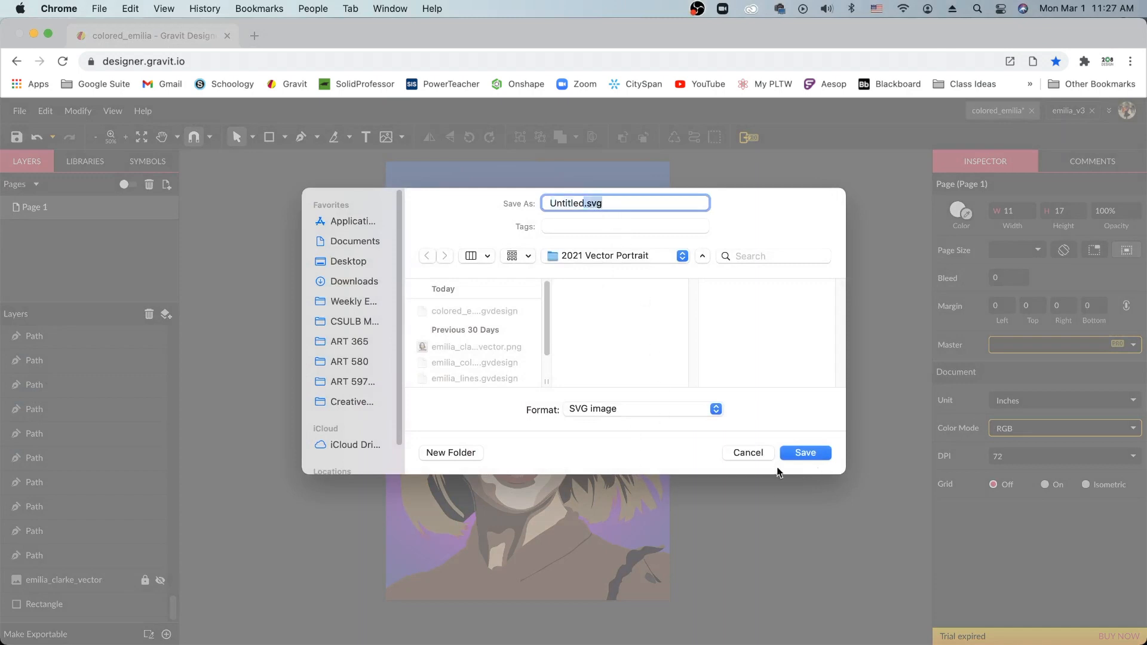
{"action": "left_click", "coordinate": [748, 452]}
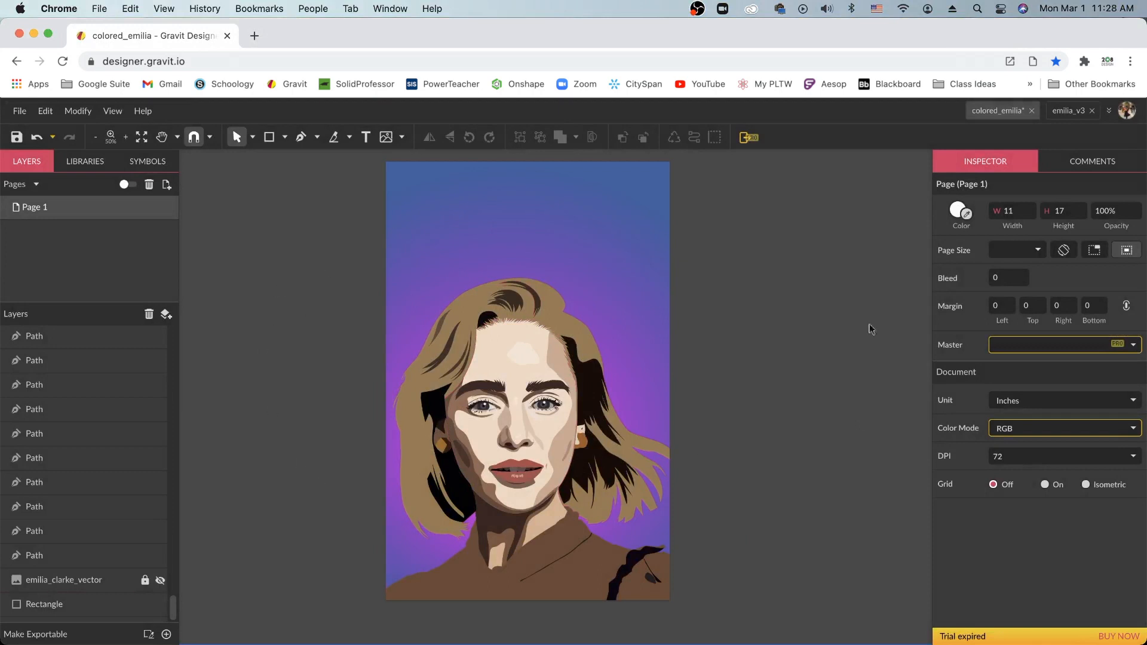
Save the changes to the existing colored_emilia design file
{"action": "left_click", "coordinate": [20, 114]}
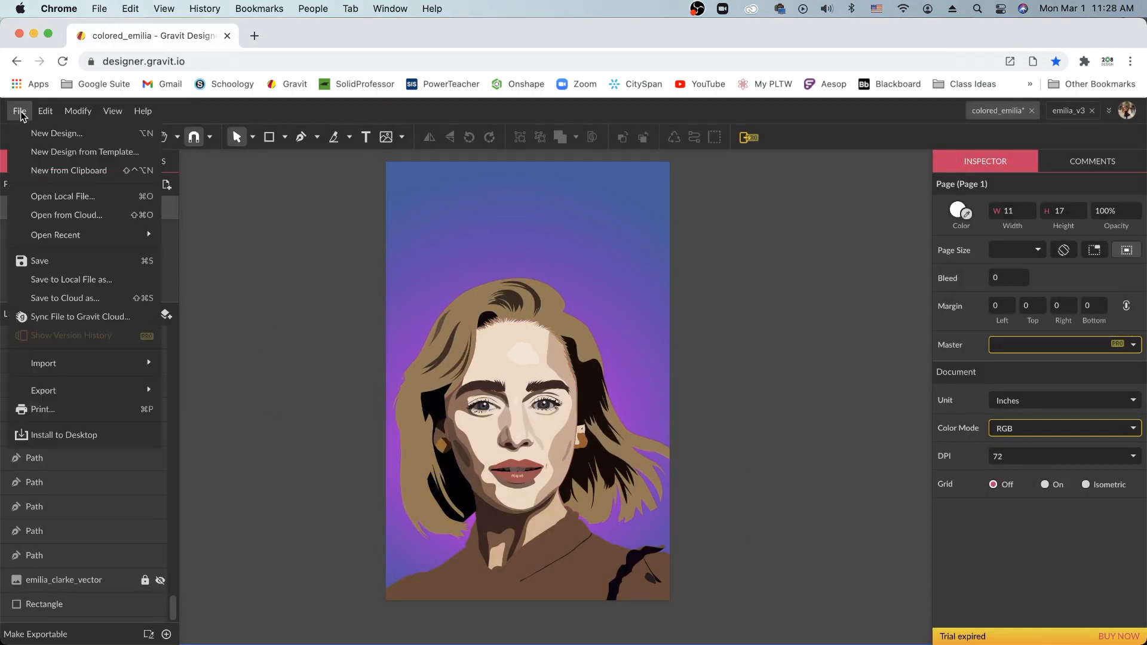
{"action": "left_click", "coordinate": [54, 262]}
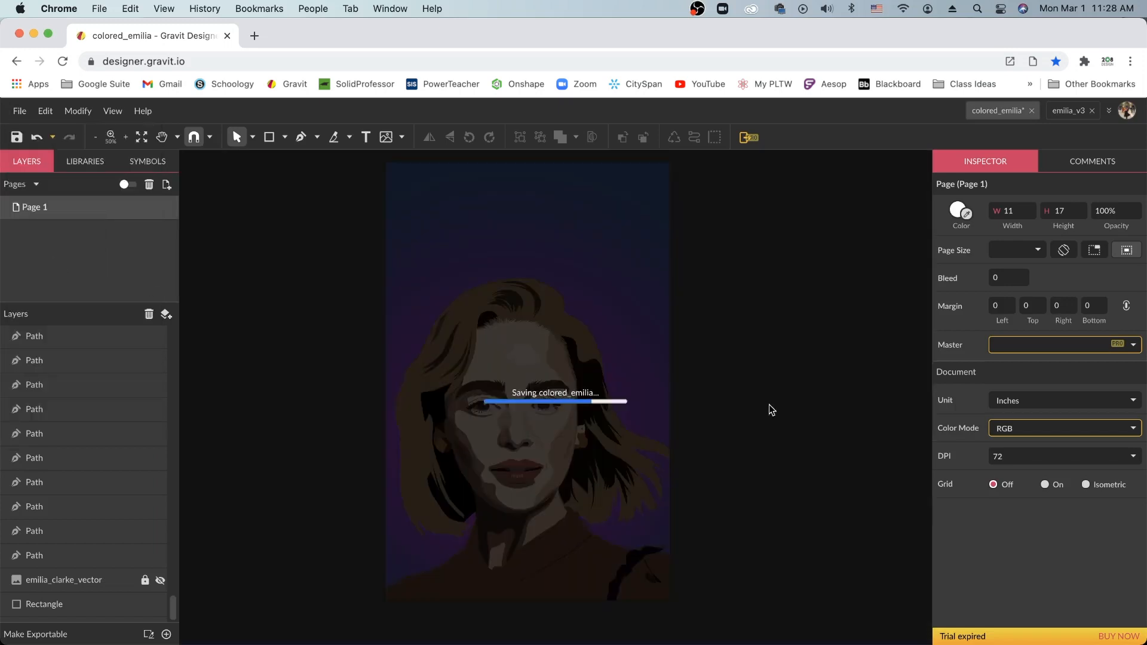